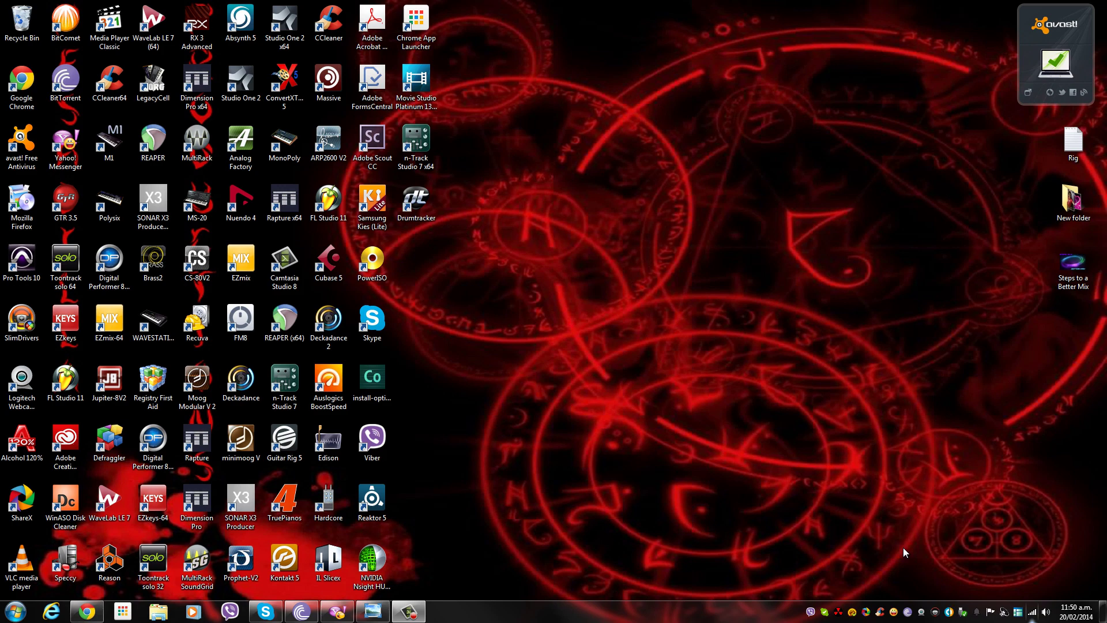
# - Switch to Chrome and view the About.com article "What are VST plug-ins?"
pyautogui.click(77, 613)
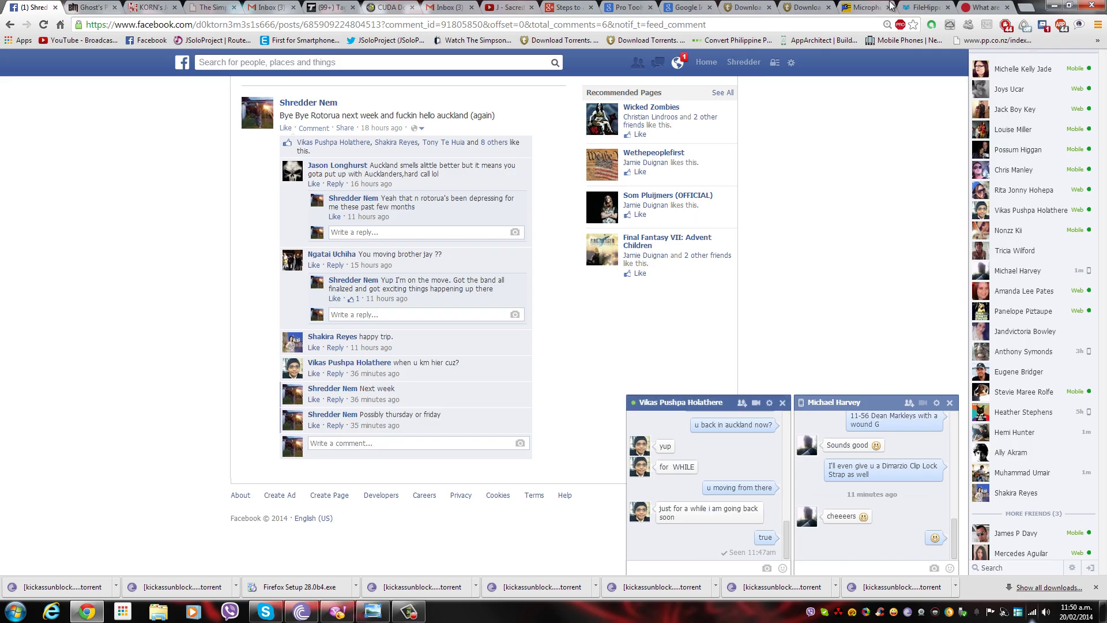
pyautogui.click(976, 7)
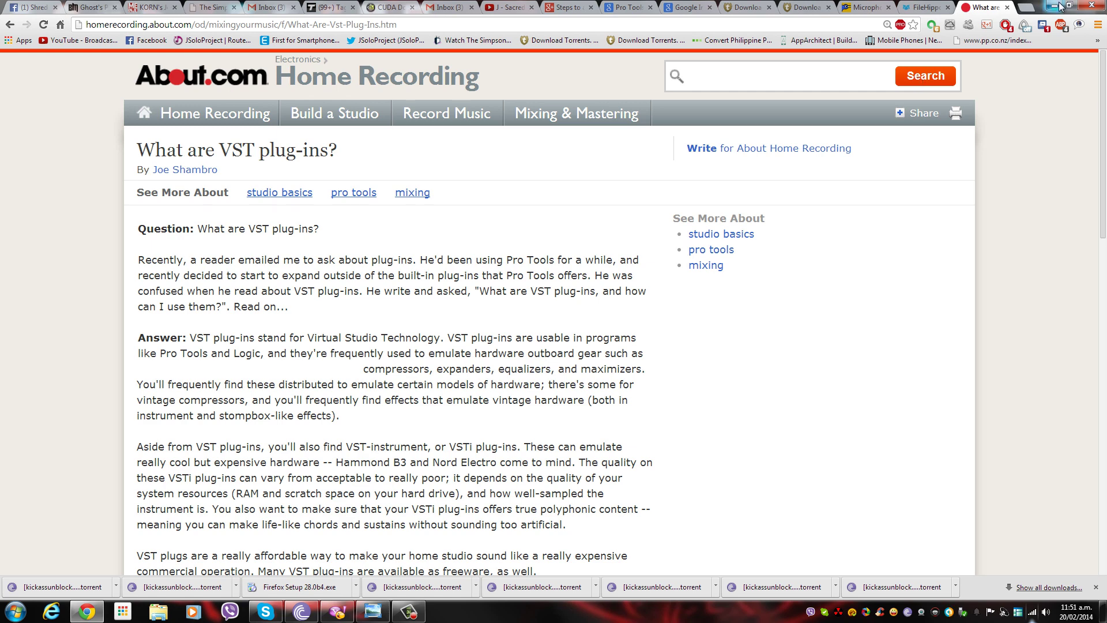
pyautogui.click(1028, 7)
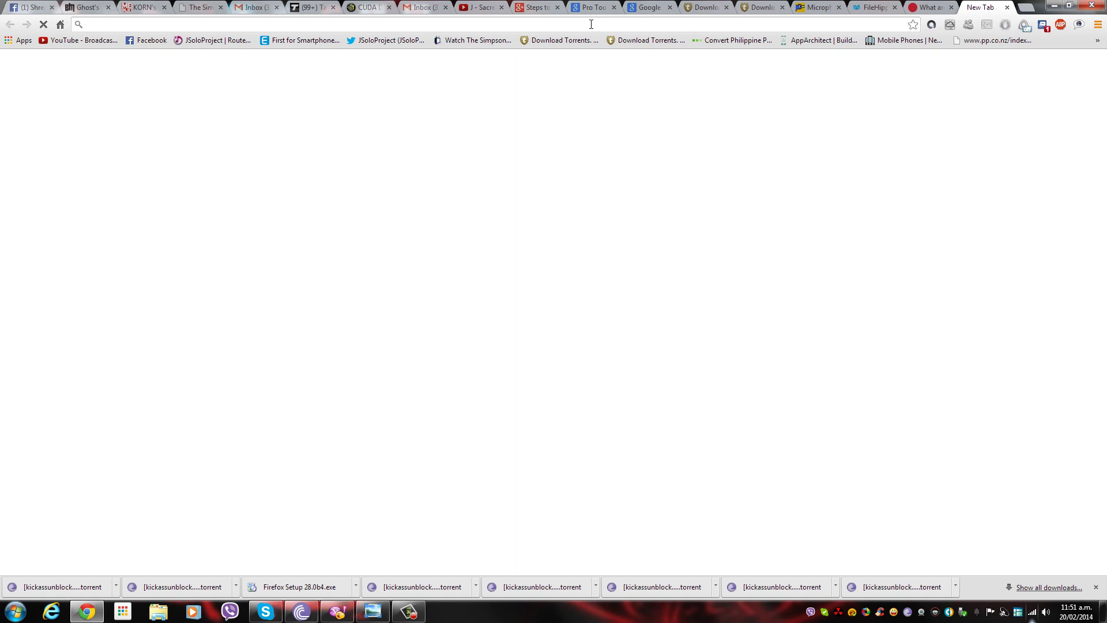
pyautogui.write('www.toontrack.com')
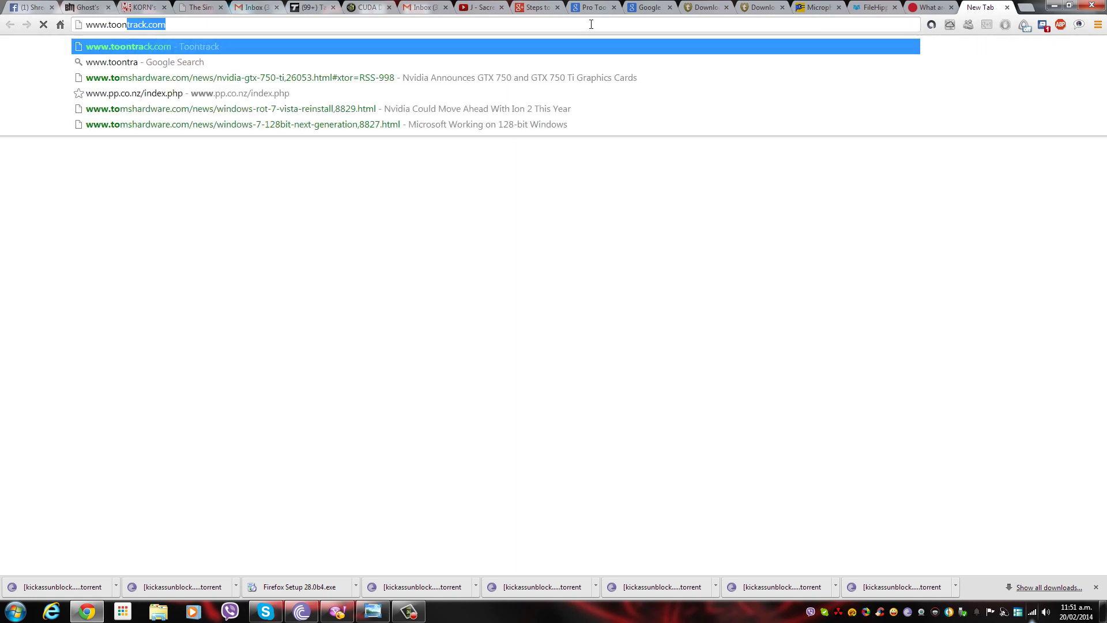
pyautogui.press('Return')
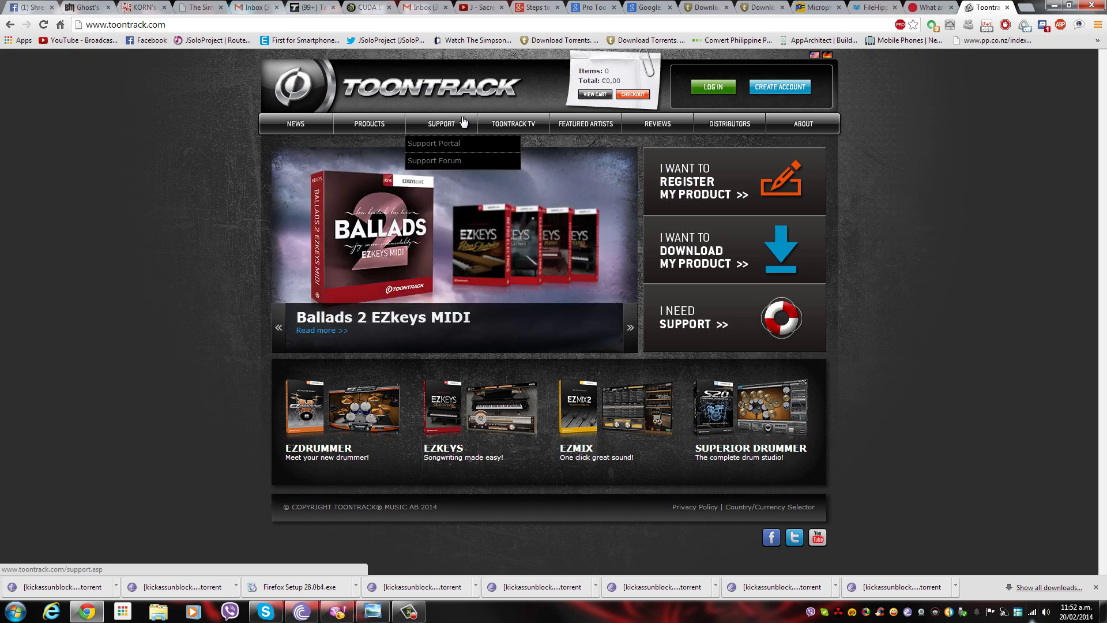
# - Minimize the browser and launch REAPER from the desktop
pyautogui.moveTo(410, 611)
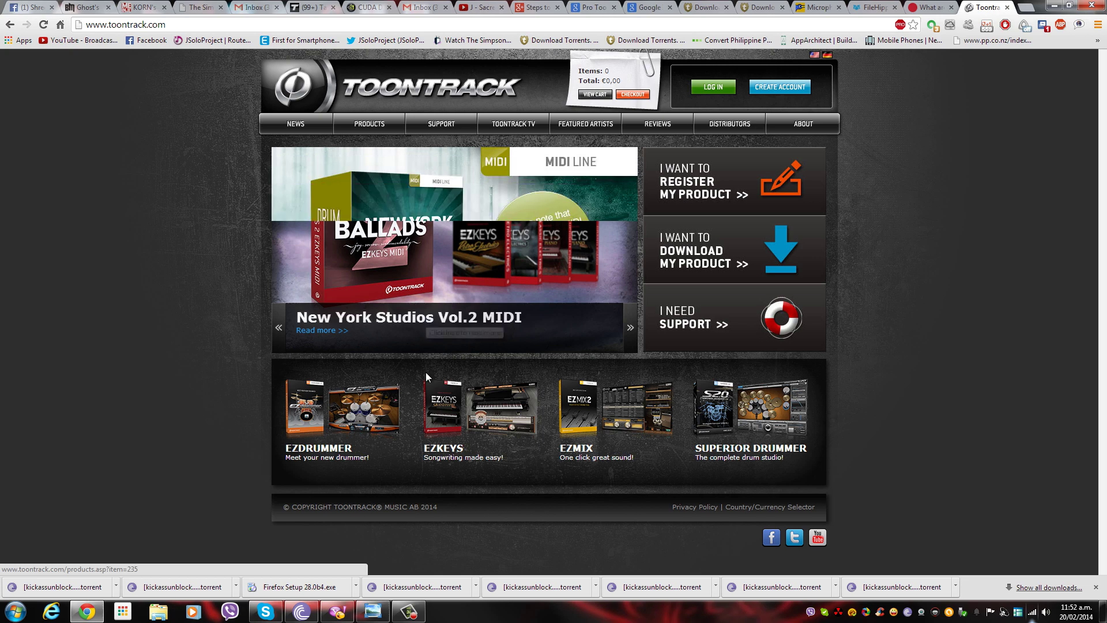
pyautogui.click(1054, 4)
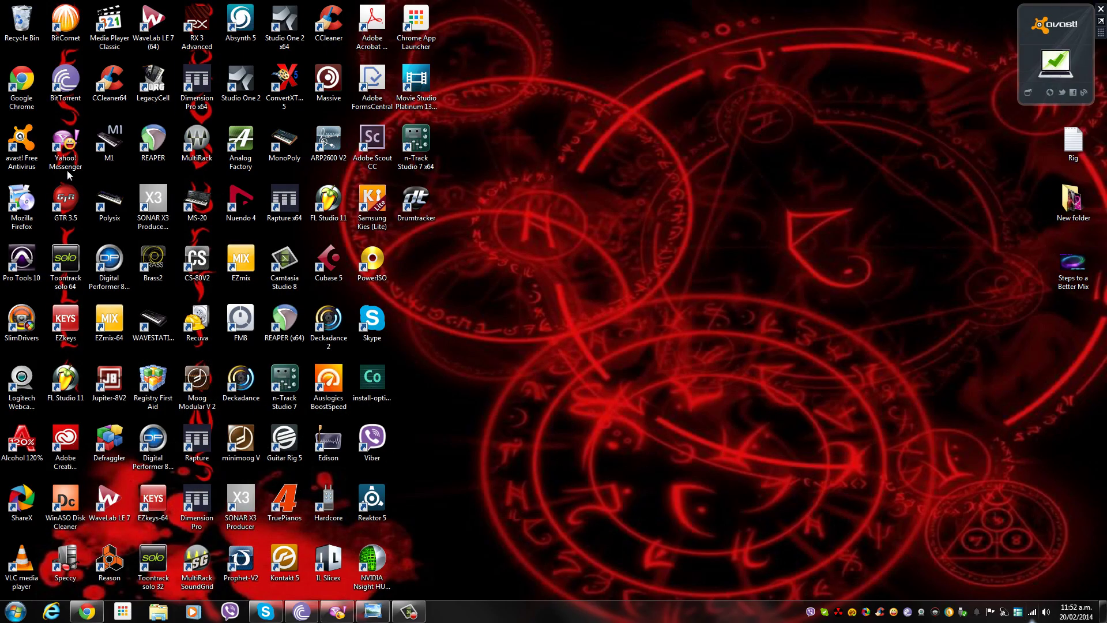
pyautogui.click(152, 149)
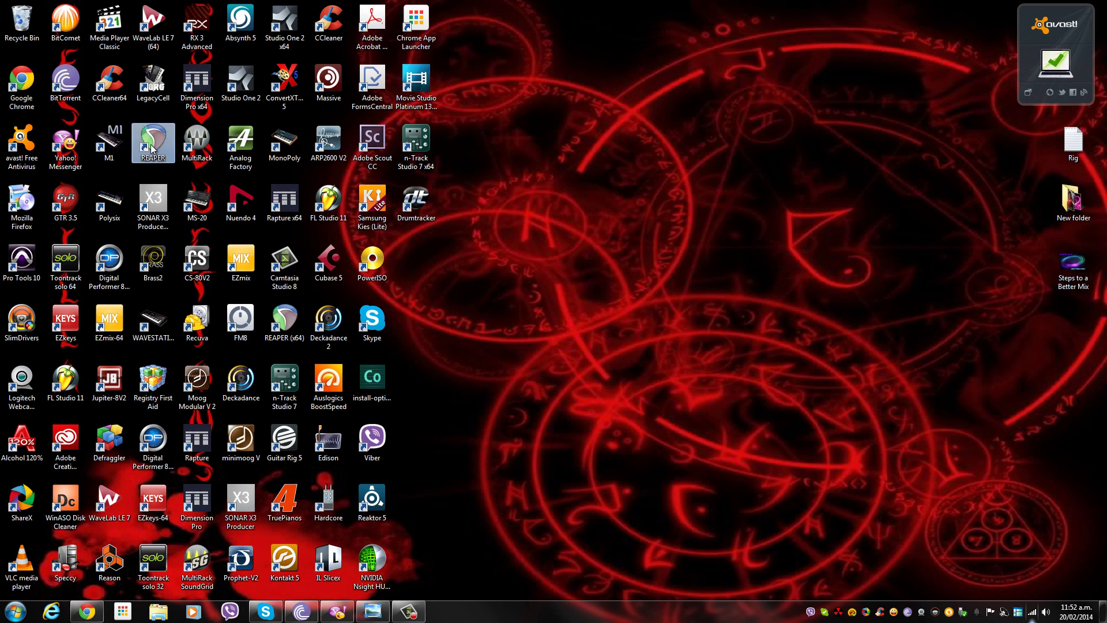
pyautogui.doubleClick(152, 149)
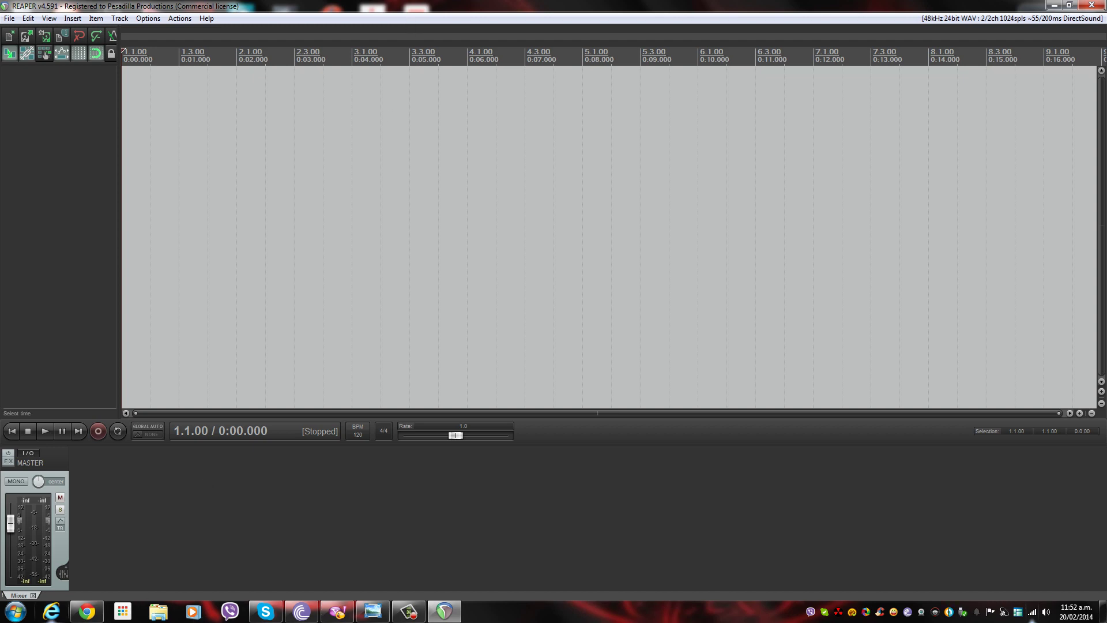
# - Switch to Chrome to look at the Toontrack home page and return to REAPER
pyautogui.moveTo(86, 611)
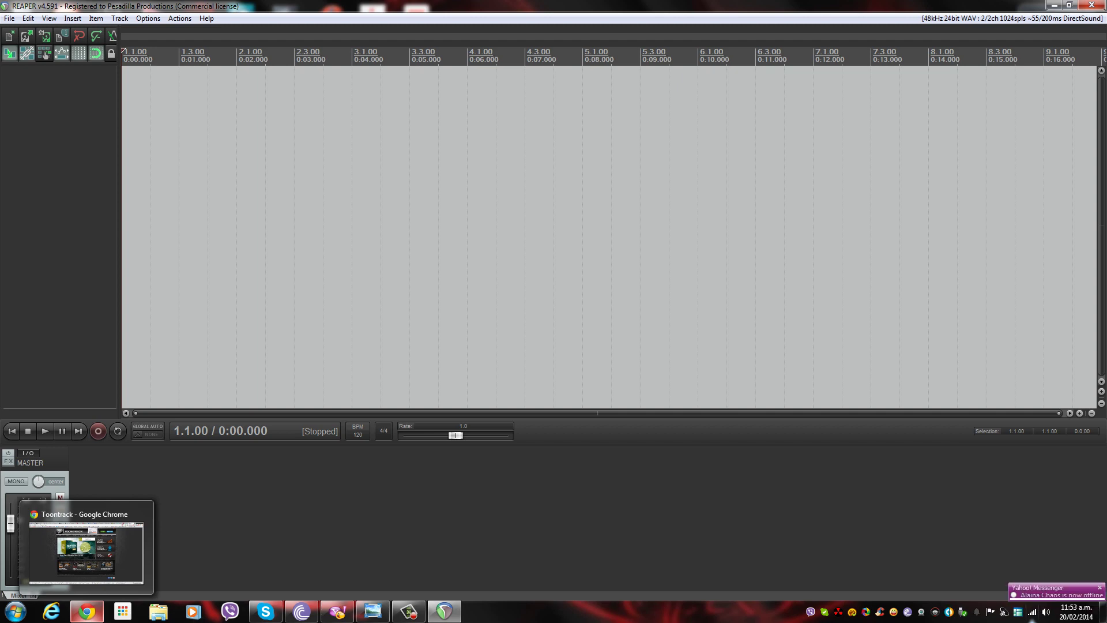
pyautogui.click(87, 611)
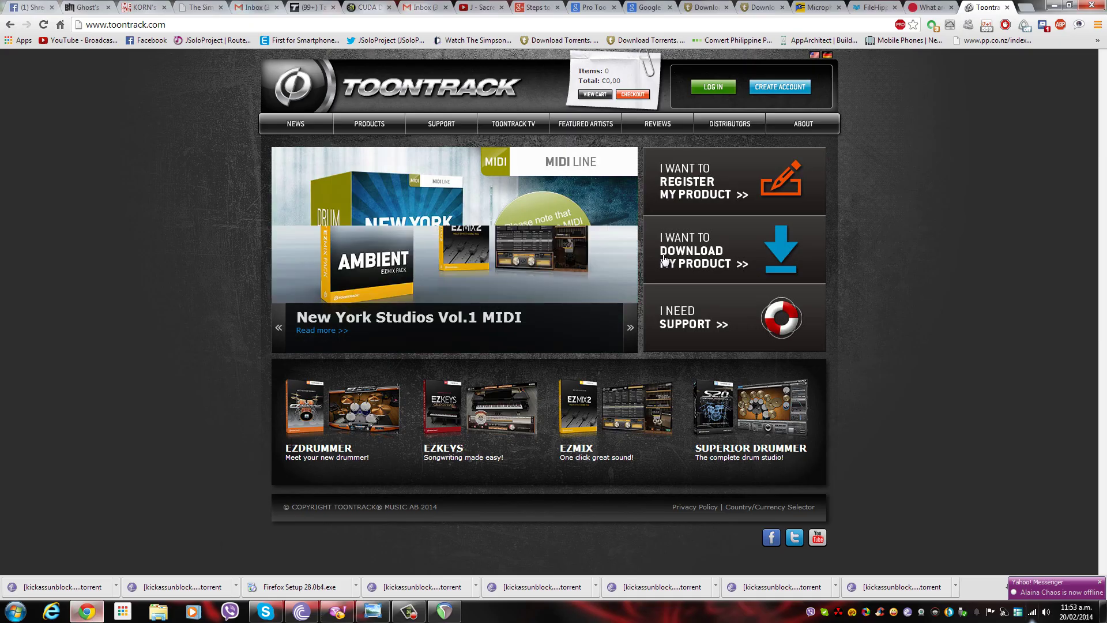
pyautogui.click(1055, 6)
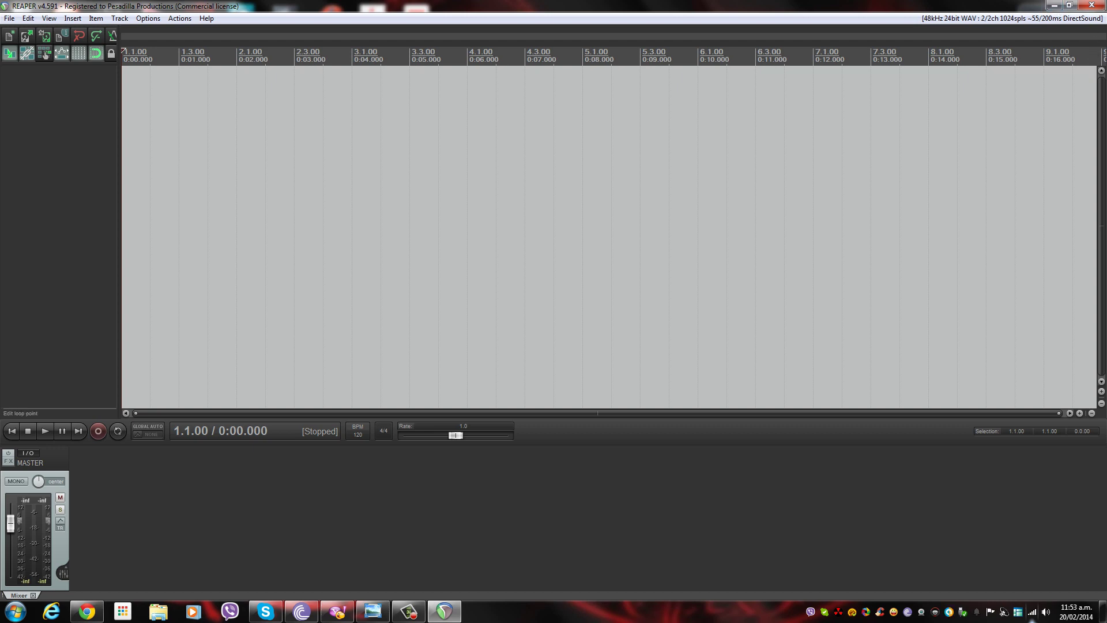
# - Display the VST plug-in settings in REAPER's preferences
pyautogui.click(185, 19)
pyautogui.moveTo(154, 23)
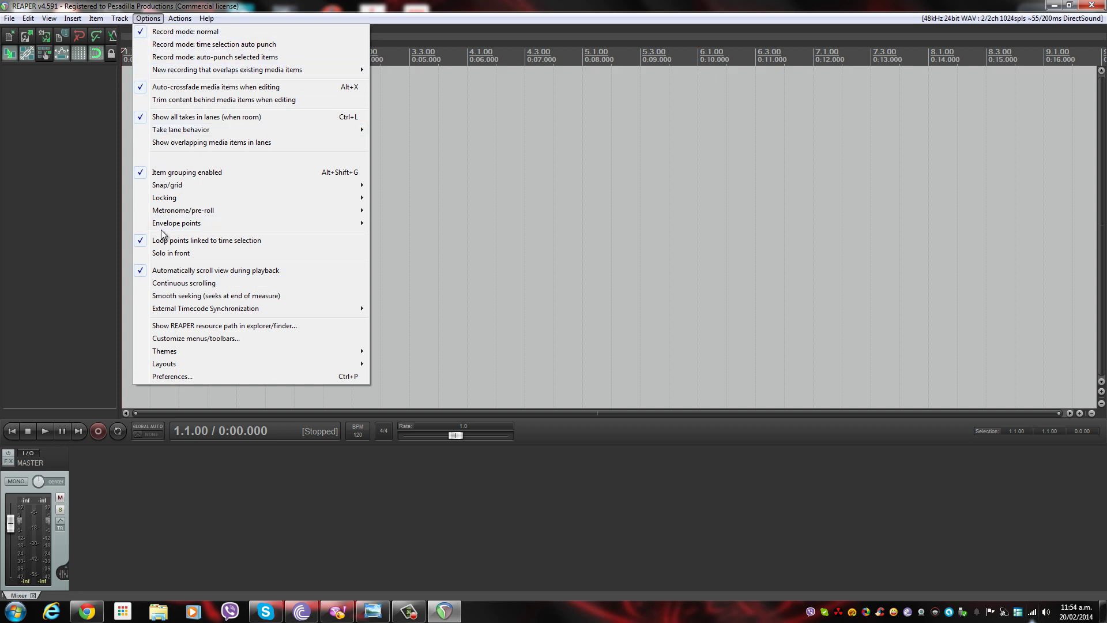
pyautogui.click(168, 377)
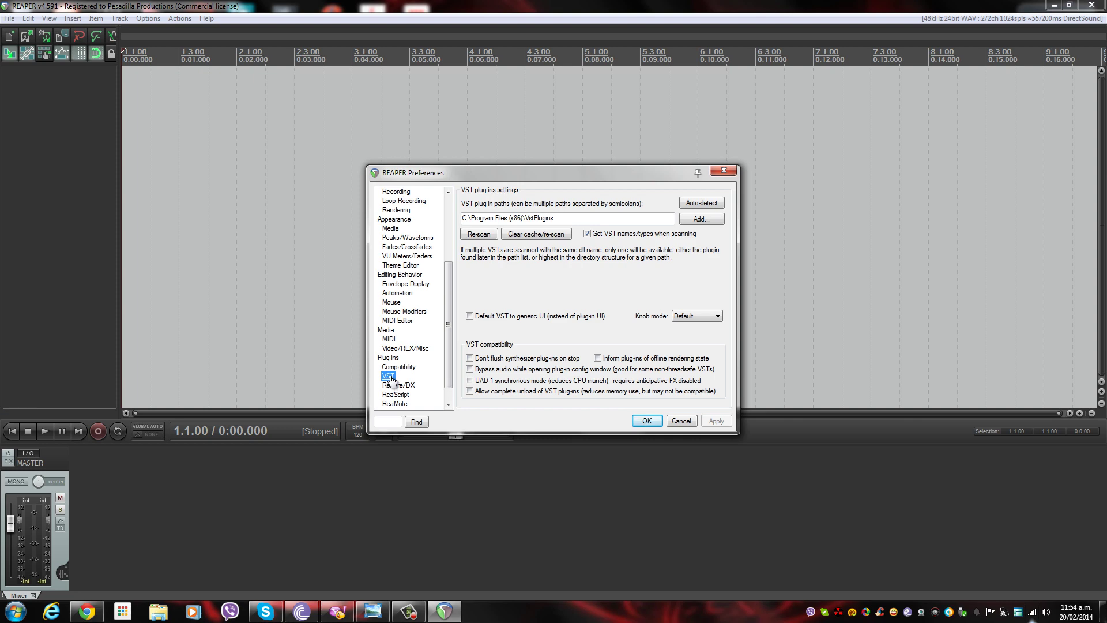
# - Browse for the VstPlugins folder in Program Files (x86) from the VST path settings, cancel the folder selection and close the preferences
pyautogui.click(702, 222)
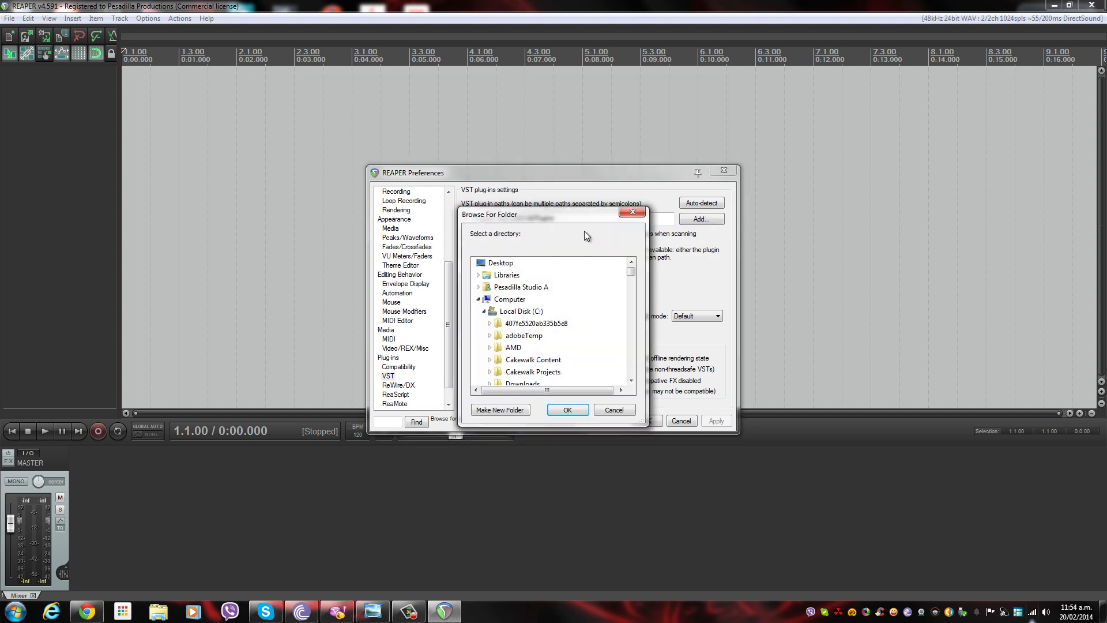
pyautogui.moveTo(569, 221); pyautogui.dragTo(892, 207)
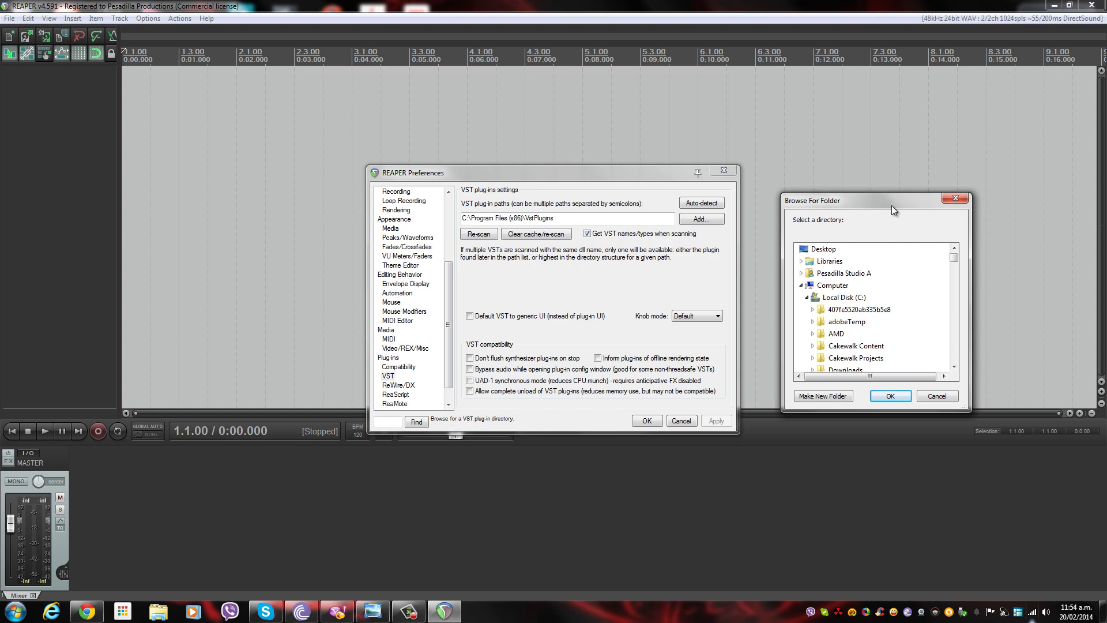
pyautogui.scroll(-6, 891, 290)
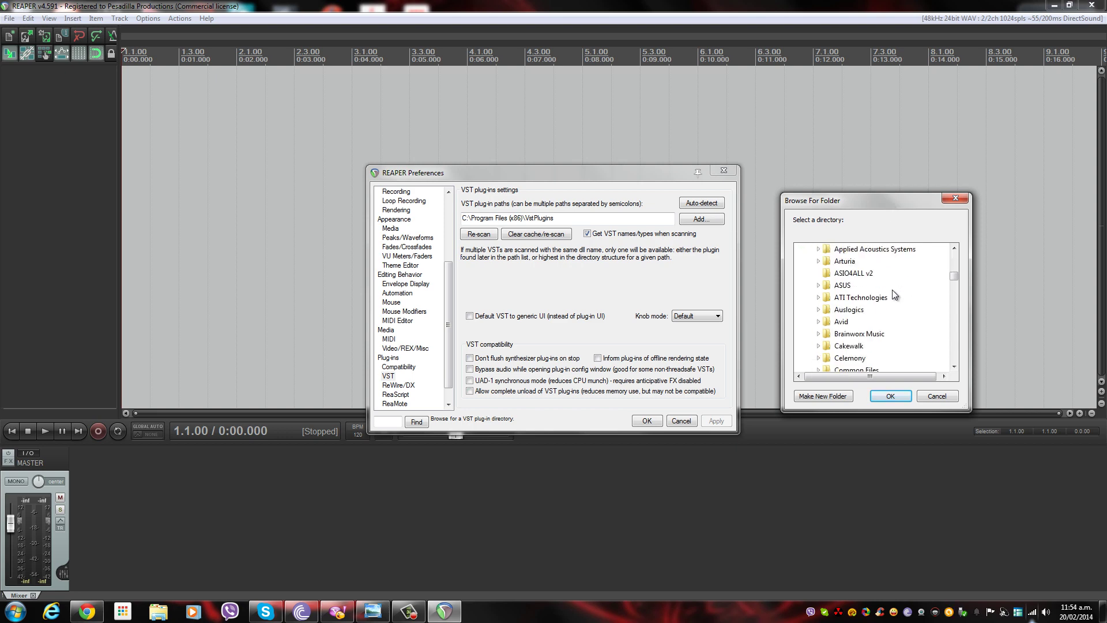
pyautogui.scroll(3, 891, 300)
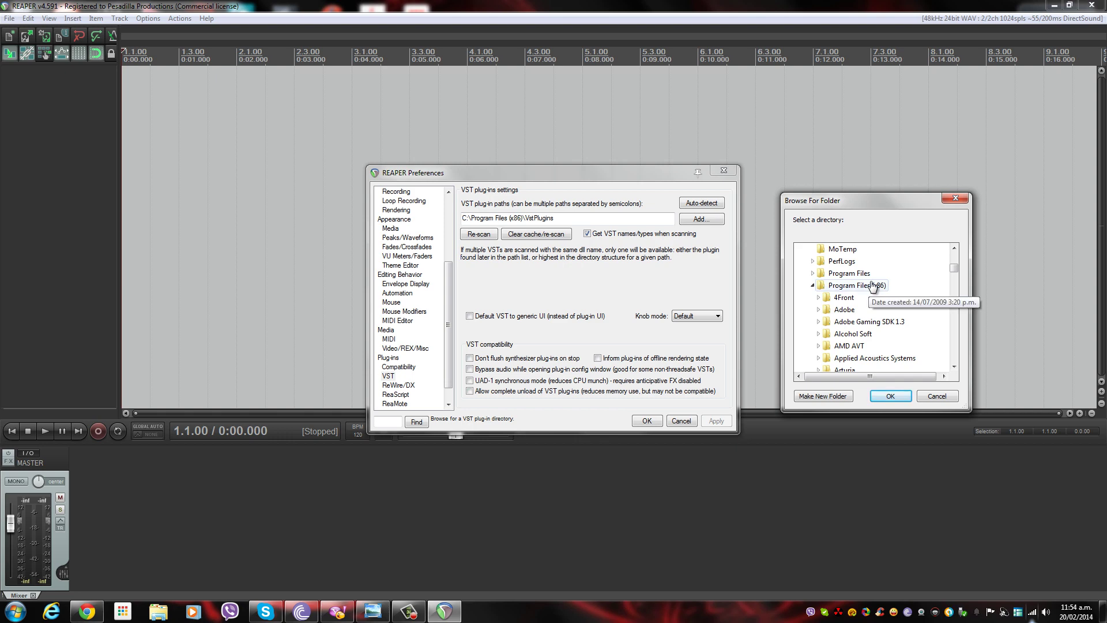
pyautogui.scroll(-10, 866, 282)
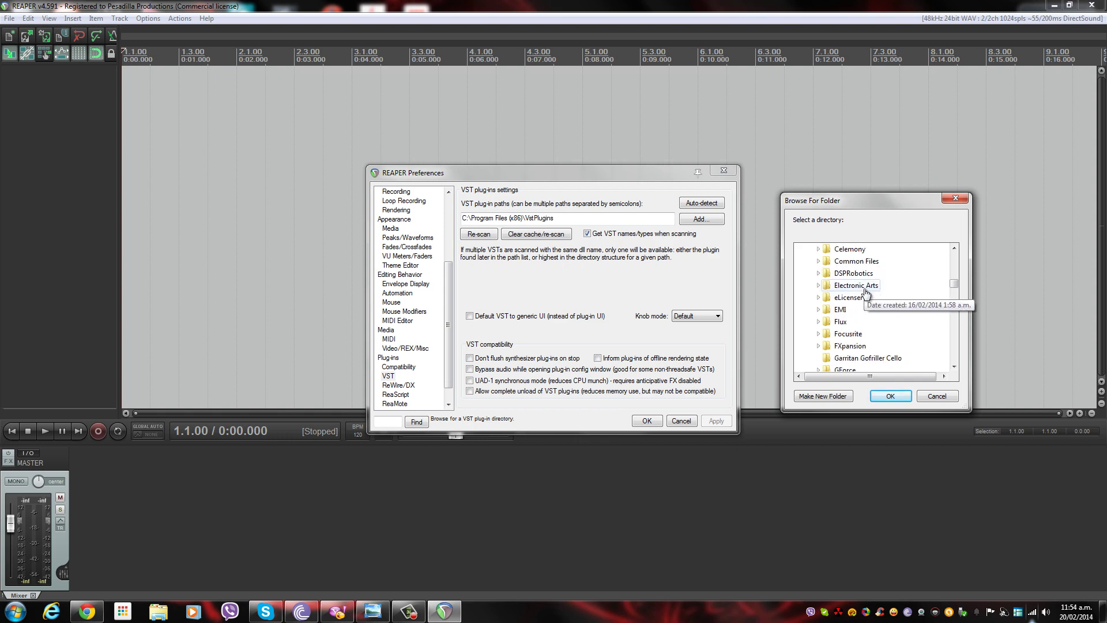
pyautogui.scroll(-5, 866, 294)
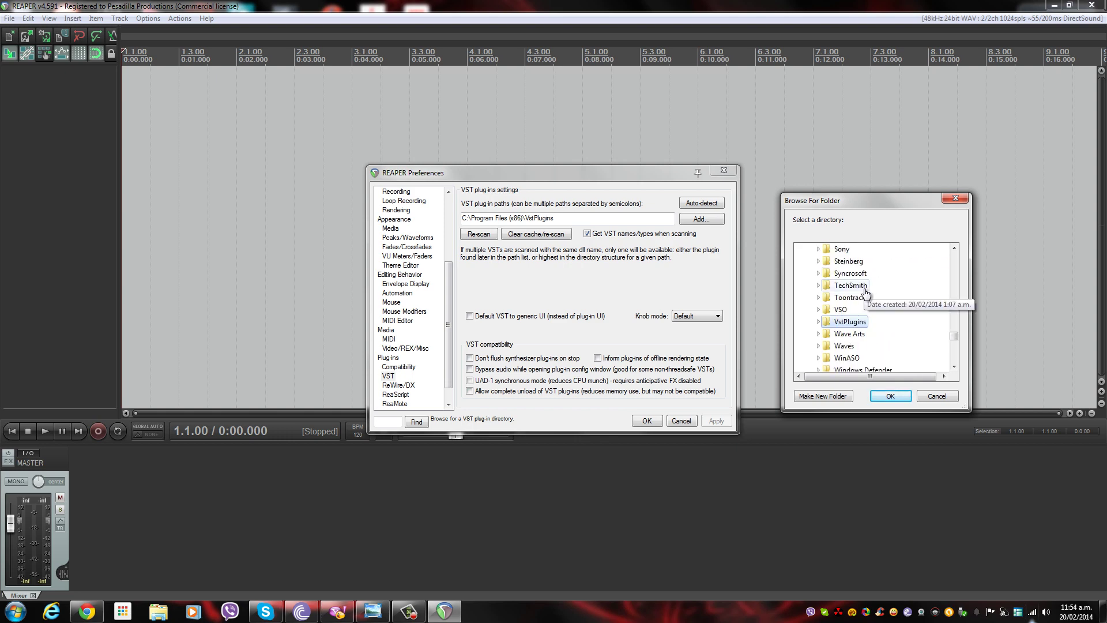
pyautogui.click(844, 323)
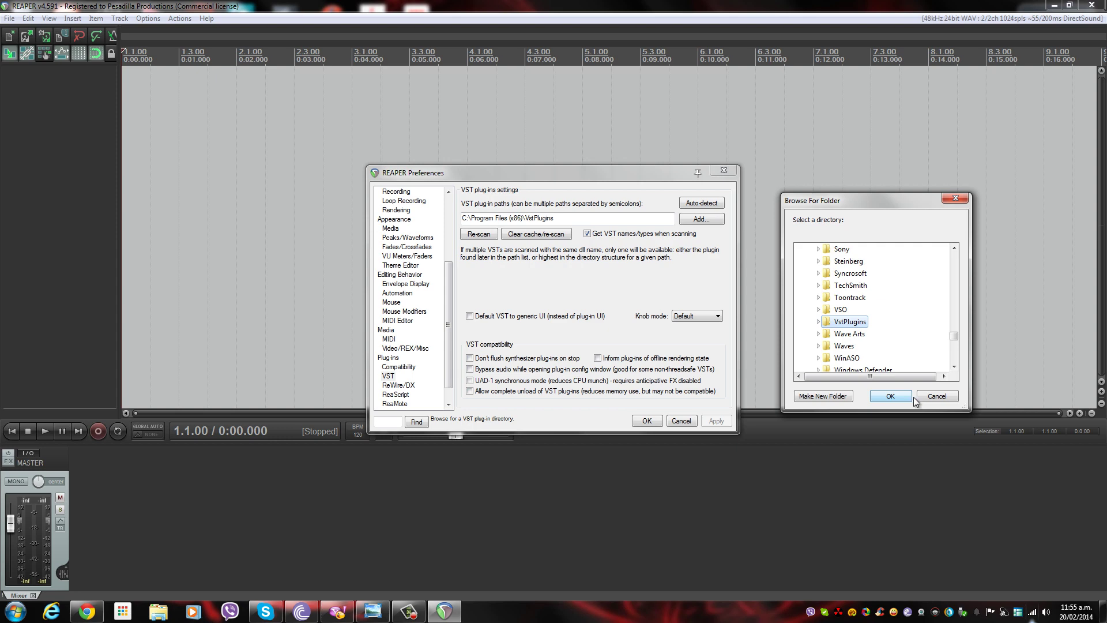
pyautogui.click(926, 397)
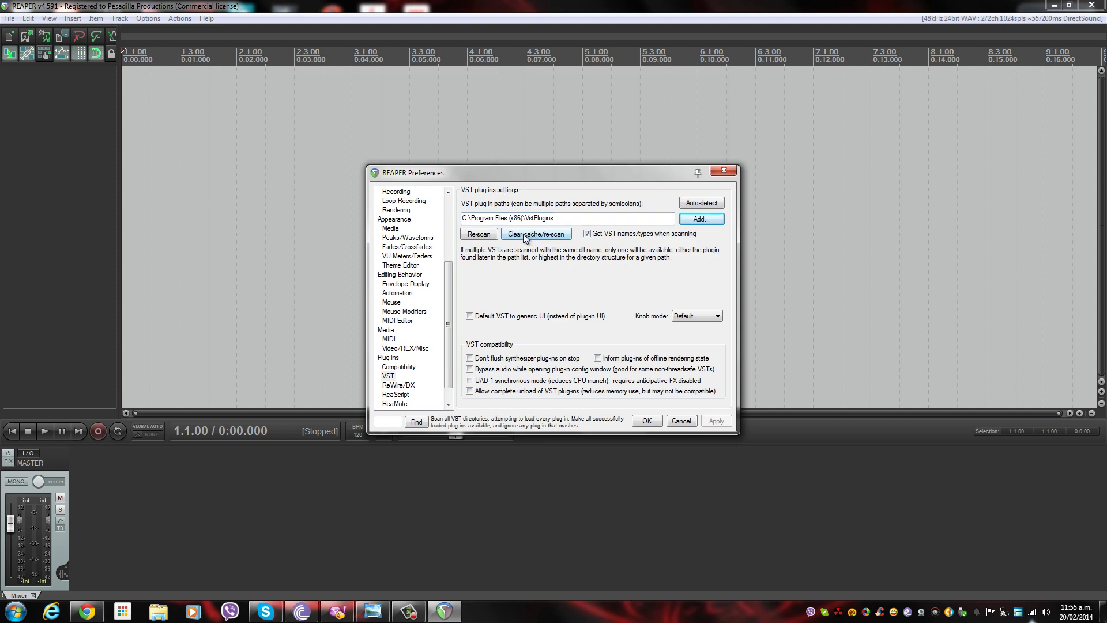
pyautogui.click(647, 420)
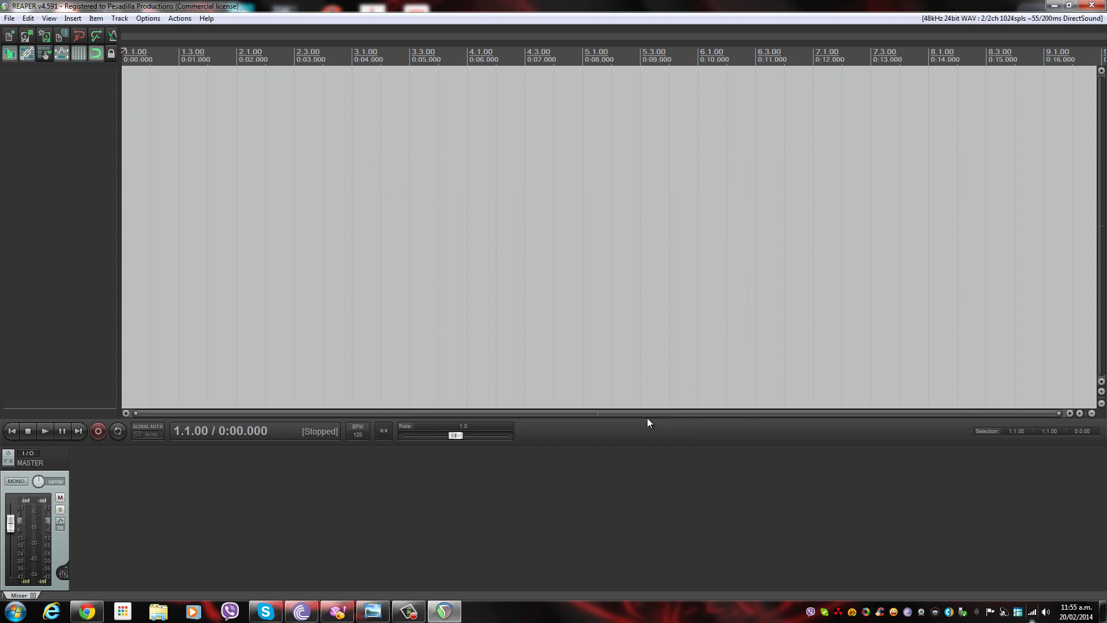
# - Start inserting a virtual instrument on a new track and examine the DX, DXi, VST, VSTi, JS, ReWire and Instruments plug-in categories
pyautogui.click(121, 18)
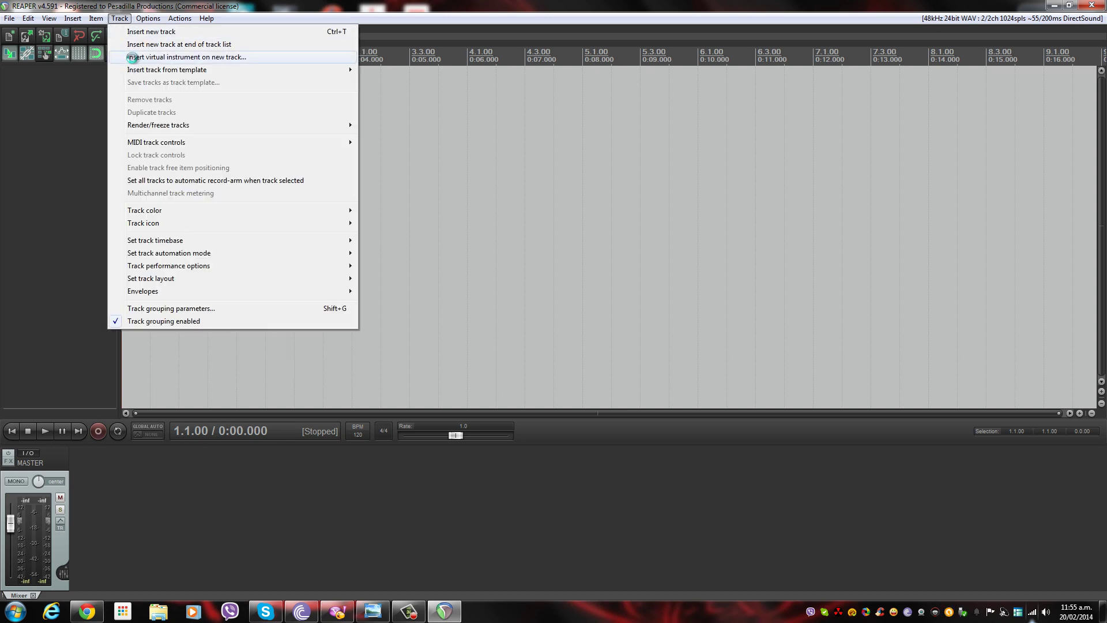
pyautogui.click(132, 59)
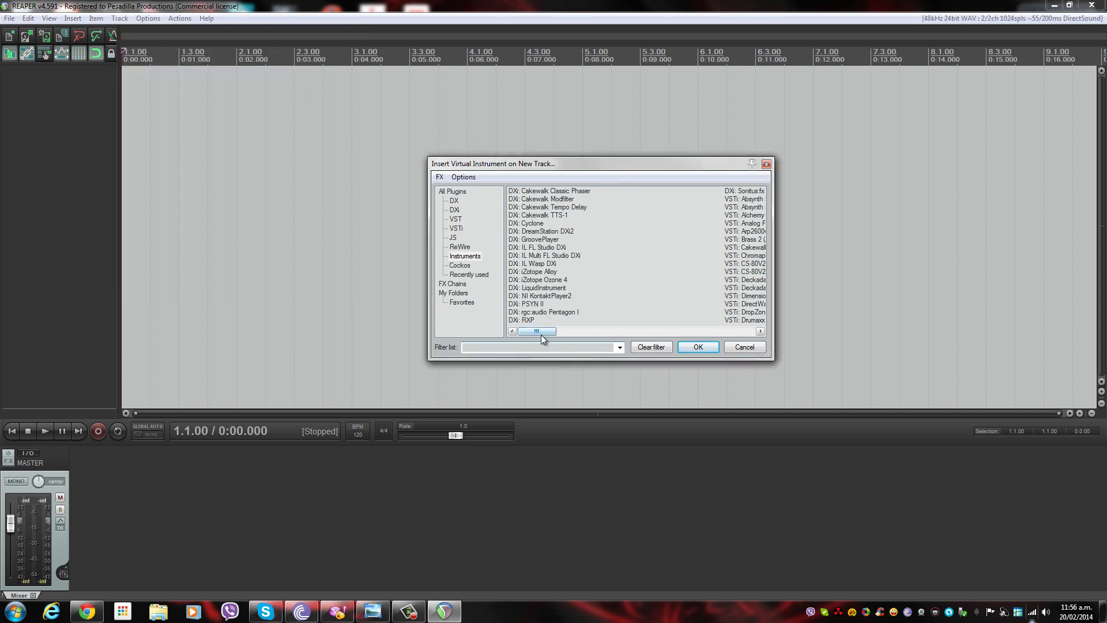
pyautogui.click(456, 218)
pyautogui.click(456, 210)
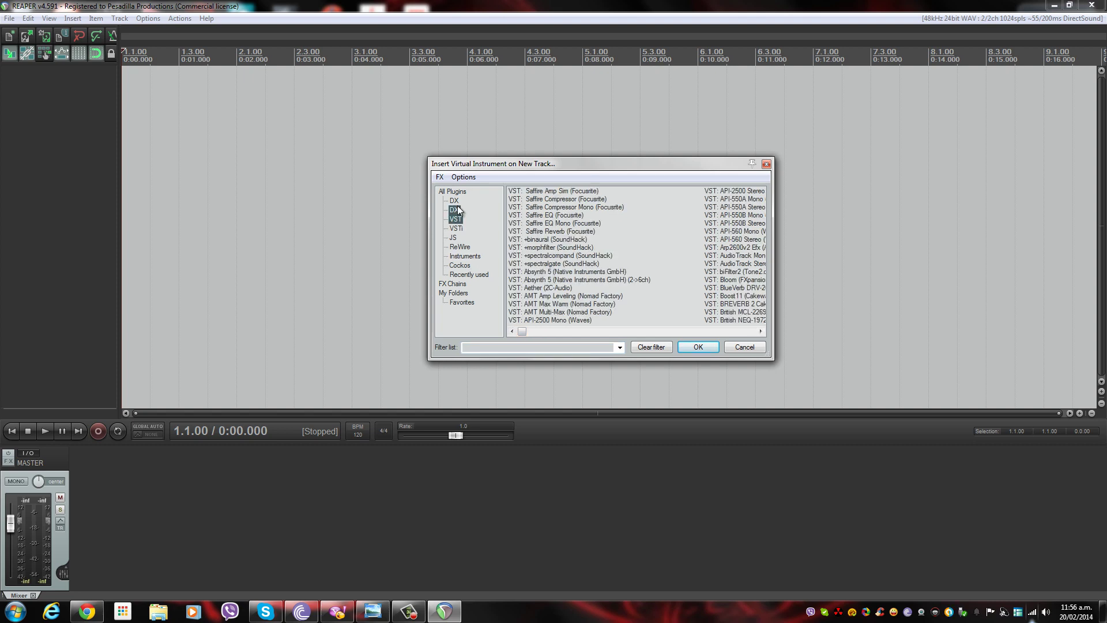
pyautogui.click(459, 200)
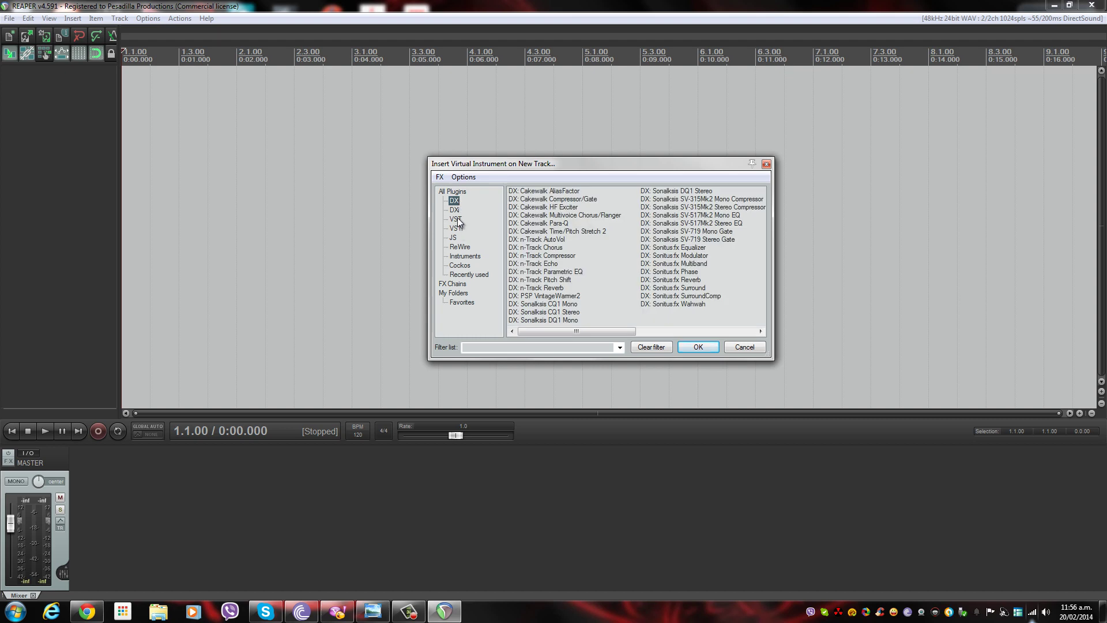
pyautogui.click(456, 219)
pyautogui.click(458, 229)
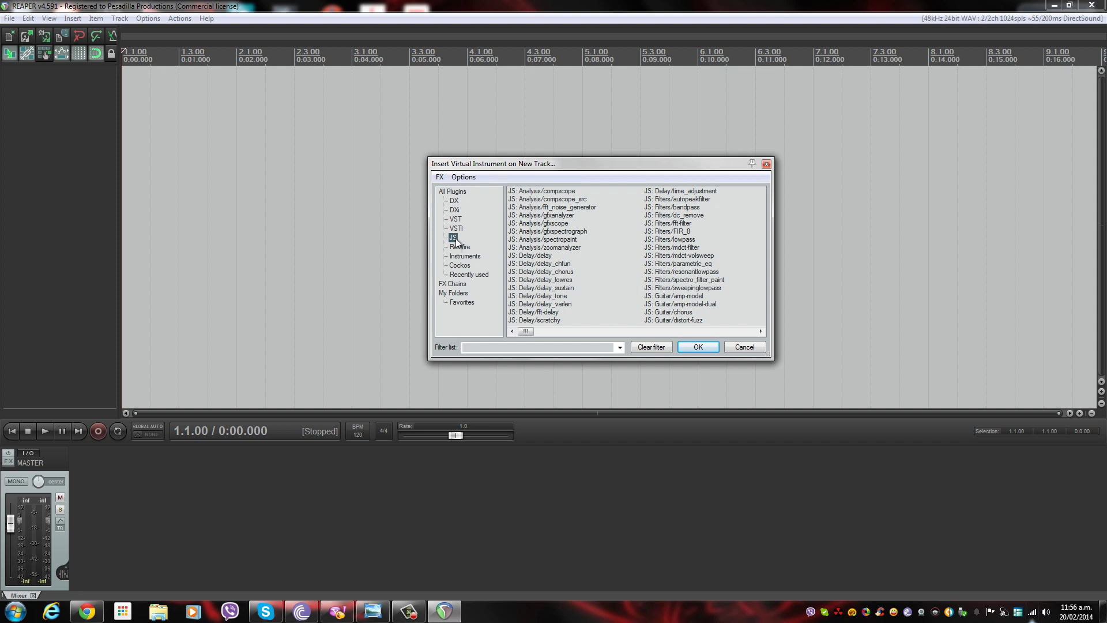
pyautogui.click(455, 247)
pyautogui.click(456, 259)
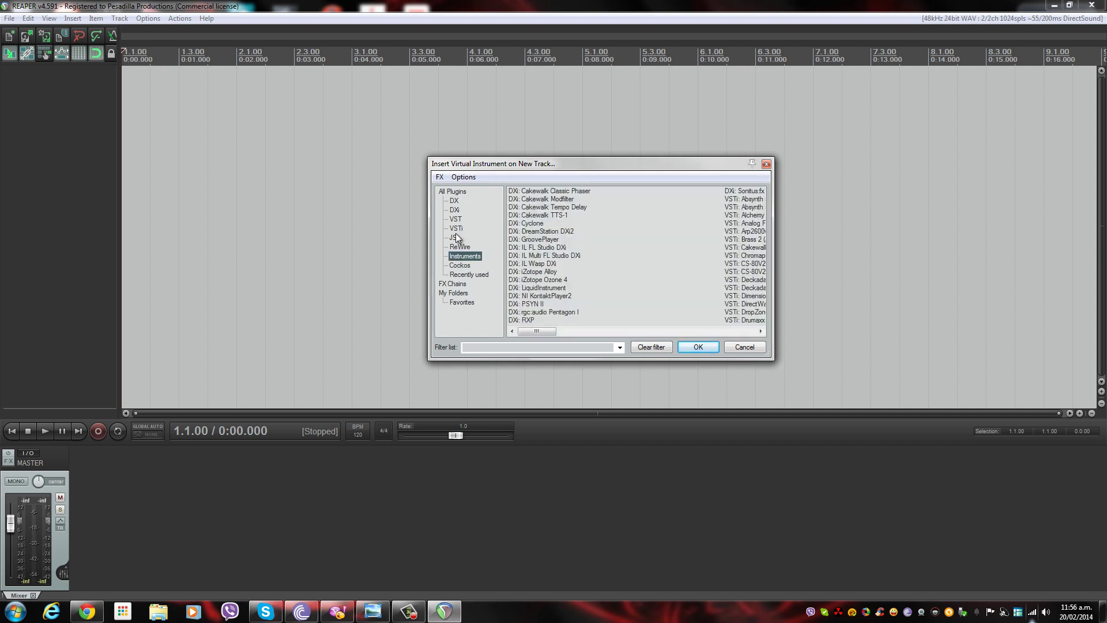
# - Look through the complete list of all plug-ins and list only the VSTi instruments
pyautogui.click(455, 192)
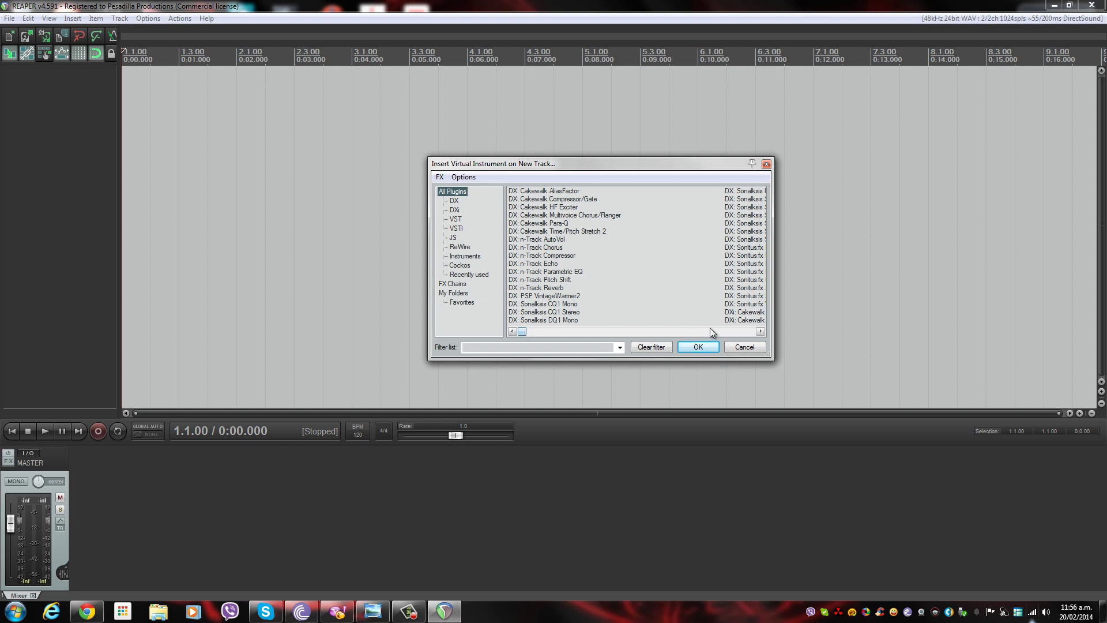
pyautogui.click(759, 331)
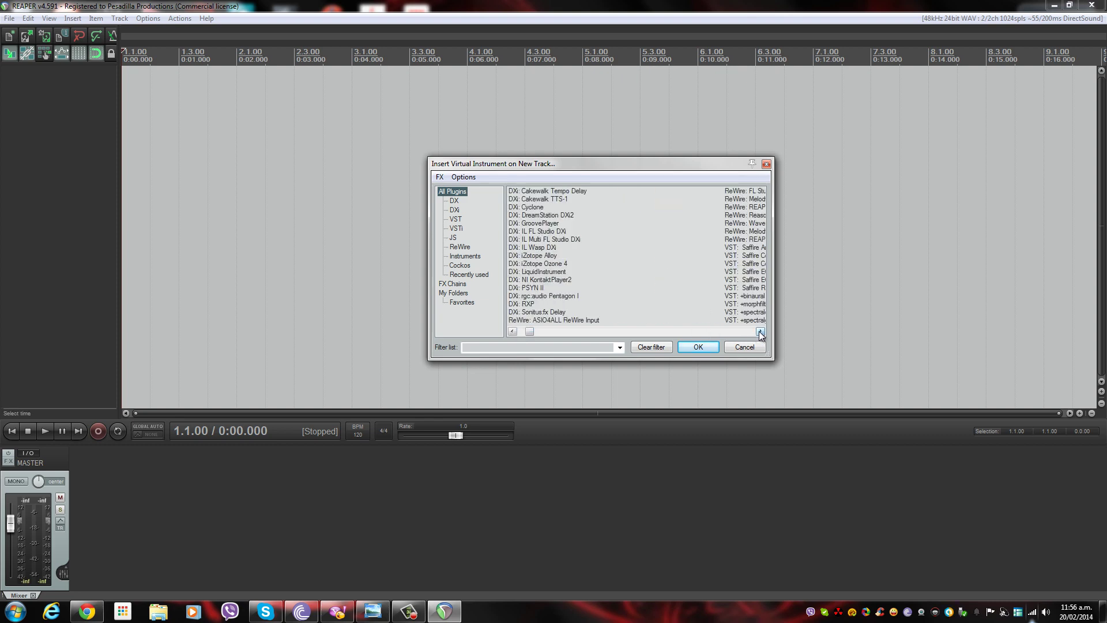
pyautogui.click(759, 331)
pyautogui.click(759, 331)
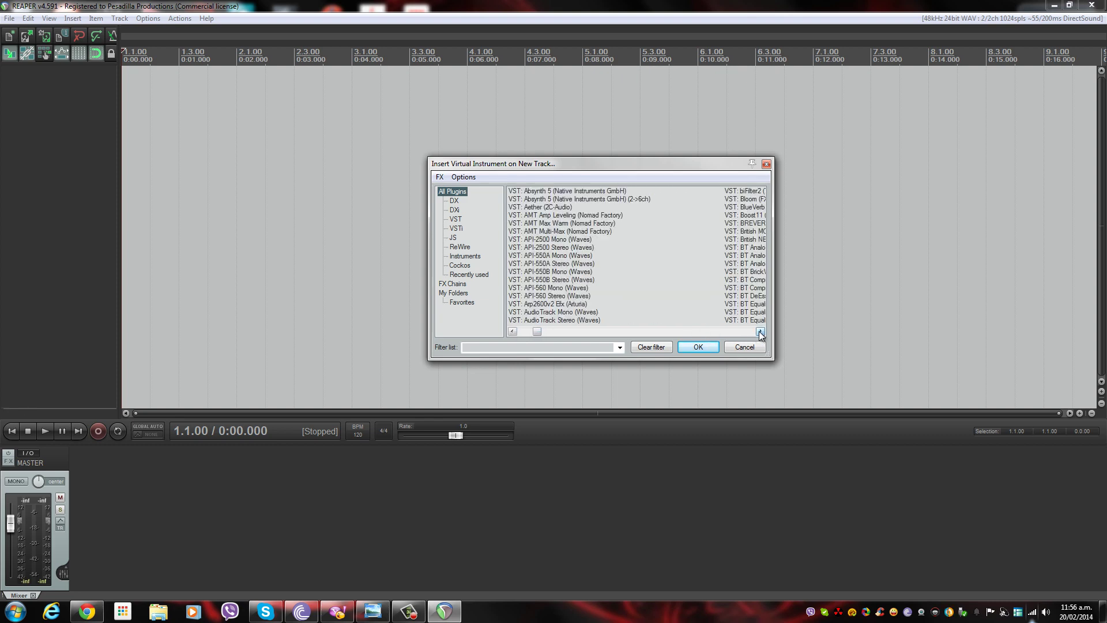
pyautogui.click(759, 331)
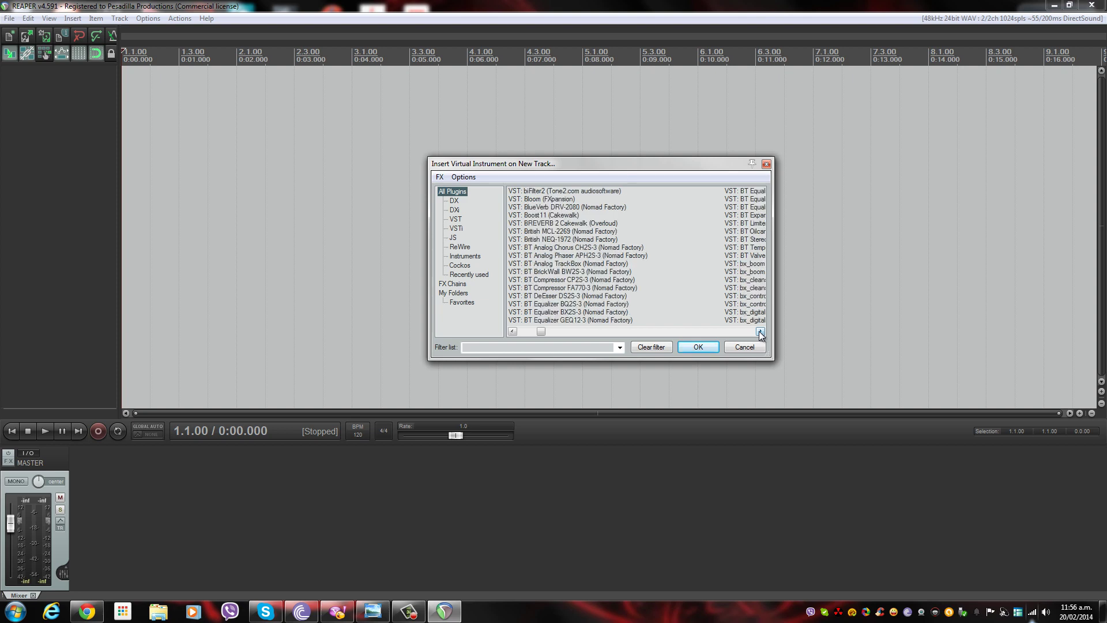
pyautogui.click(759, 331)
pyautogui.click(759, 331)
pyautogui.click(760, 331)
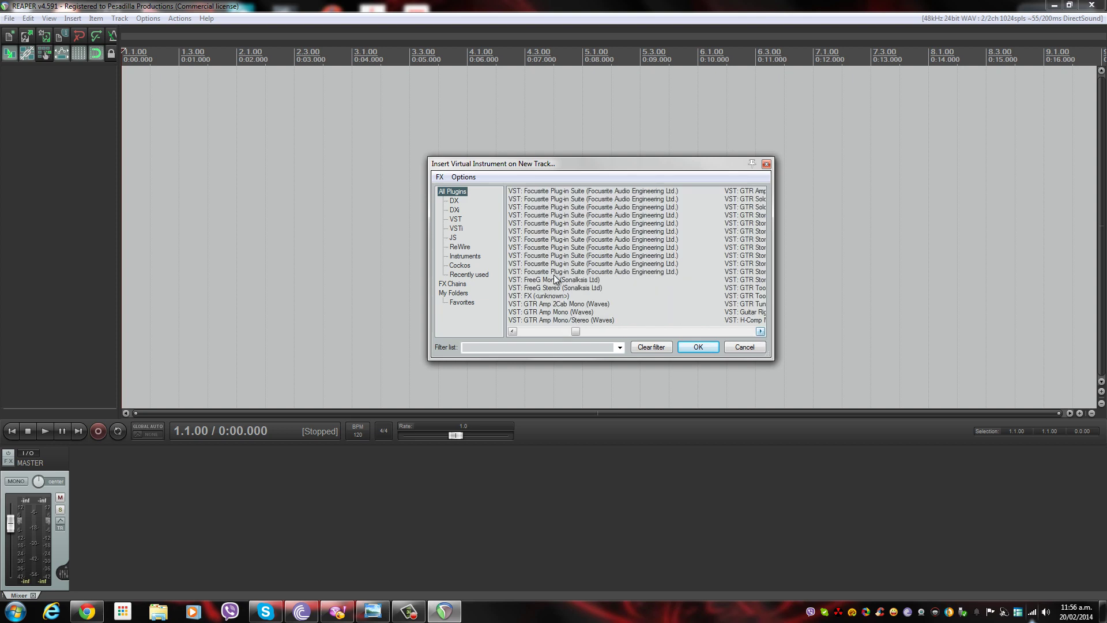
pyautogui.click(455, 229)
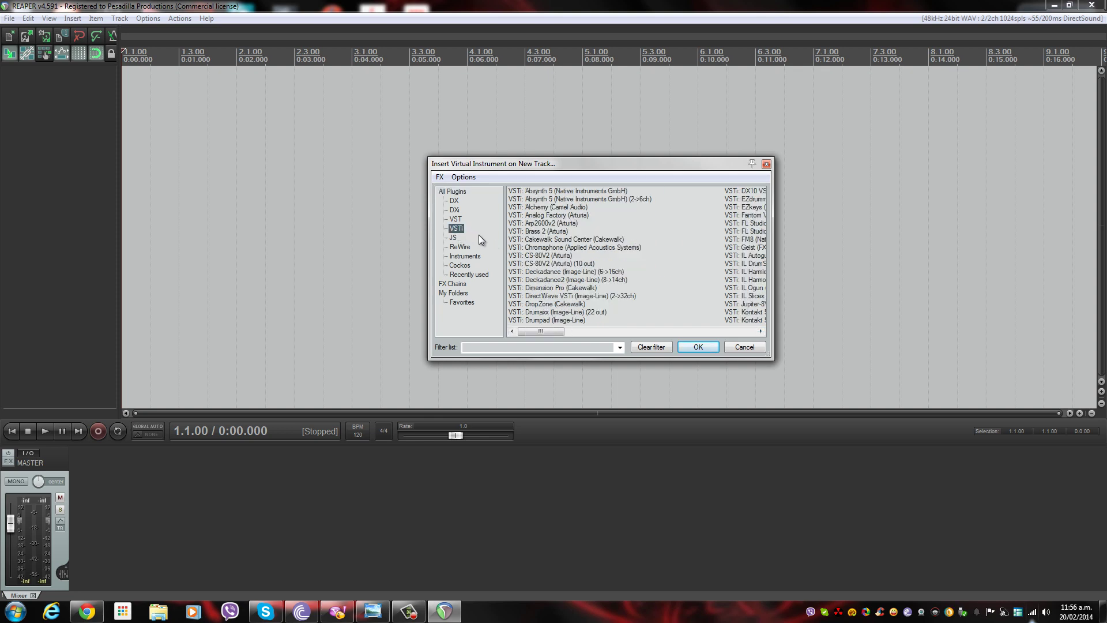
# - Insert the EZdrummer (Toontrack) (16 out) instrument on a new track and add the routing tracks EZ1 to EZ8 for its outputs
pyautogui.moveTo(556, 334); pyautogui.dragTo(594, 334)
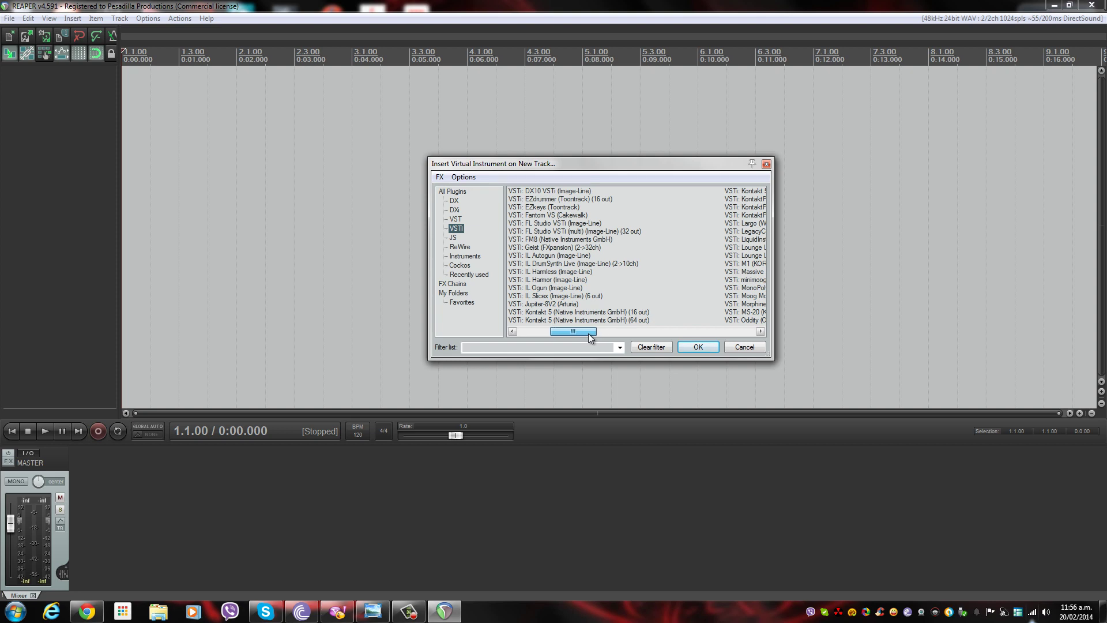
pyautogui.click(531, 201)
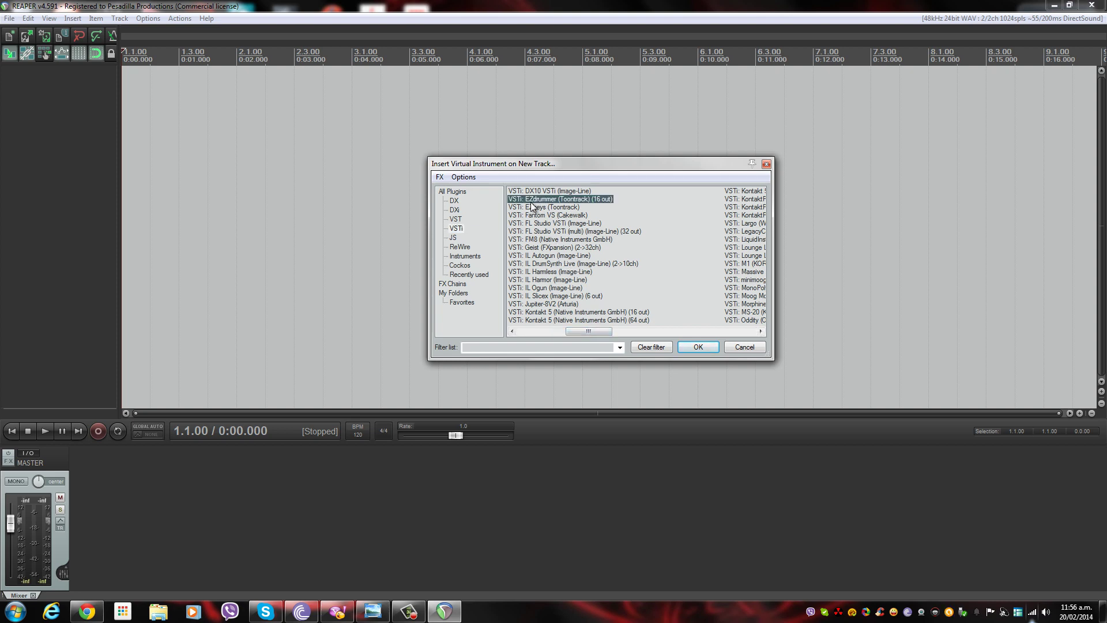
pyautogui.click(699, 348)
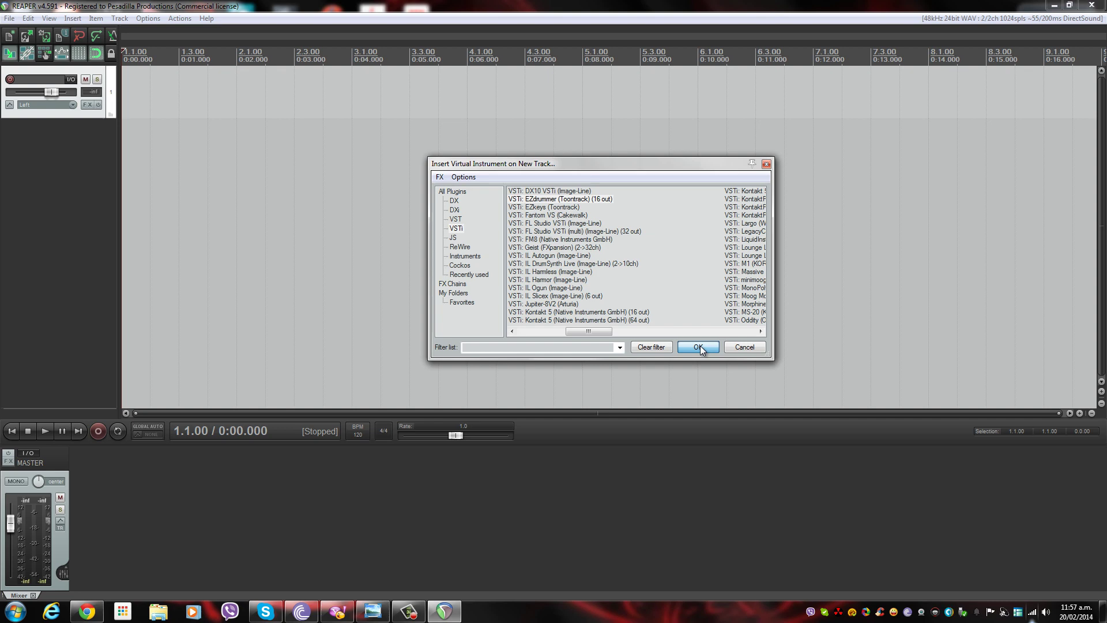
pyautogui.click(697, 346)
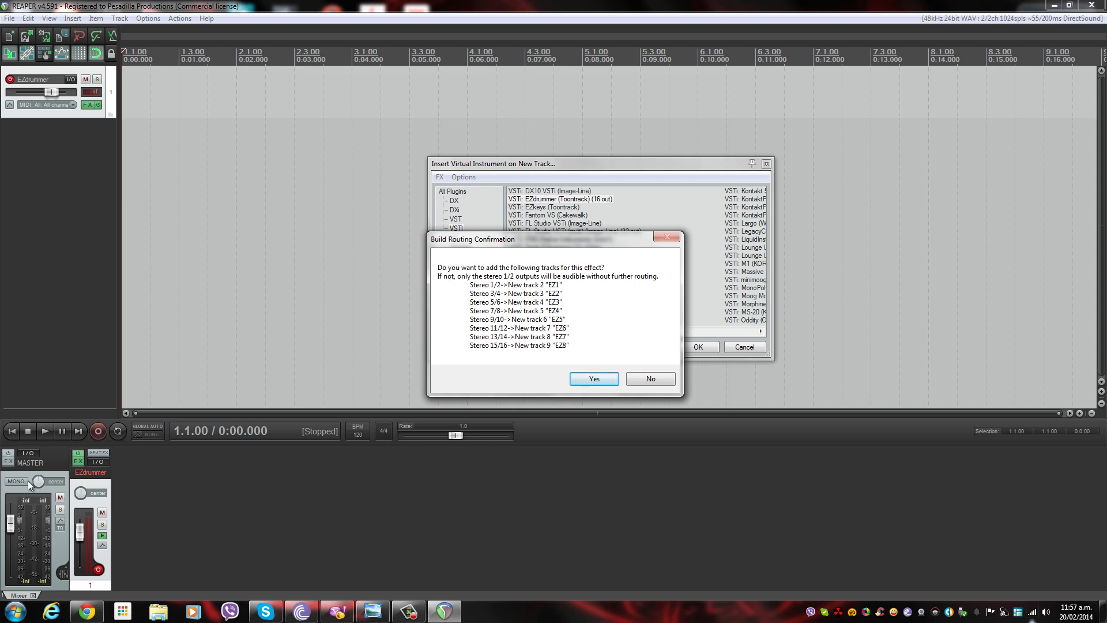
pyautogui.click(584, 381)
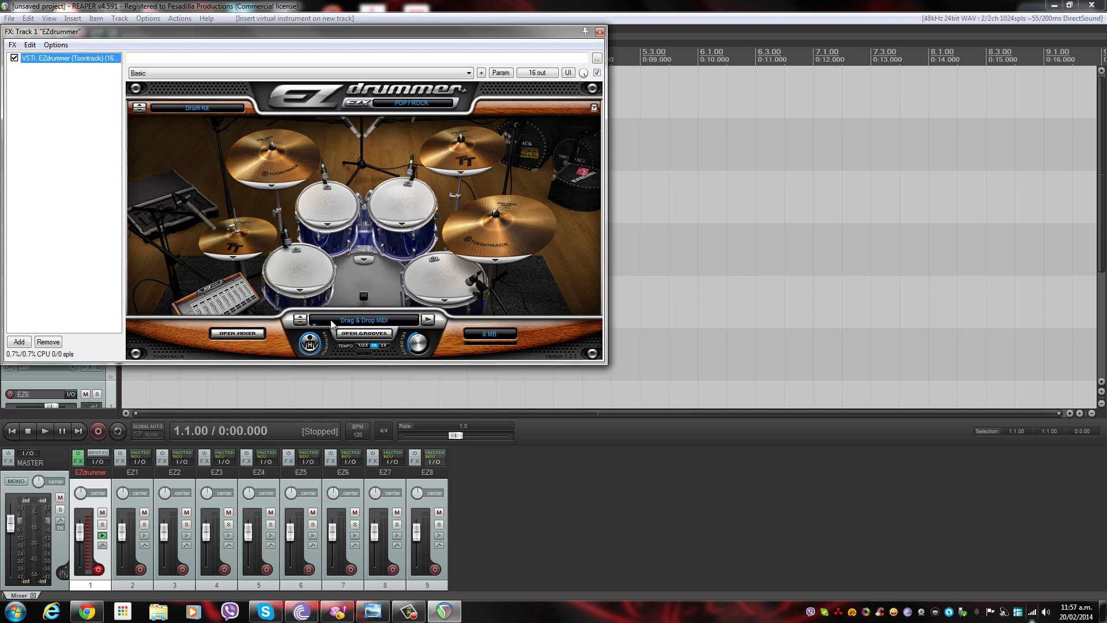
# - Audition EZdrummer's kick drum while raising the velocity knob to 127 and lowering it again
pyautogui.click(350, 294)
pyautogui.click(349, 290)
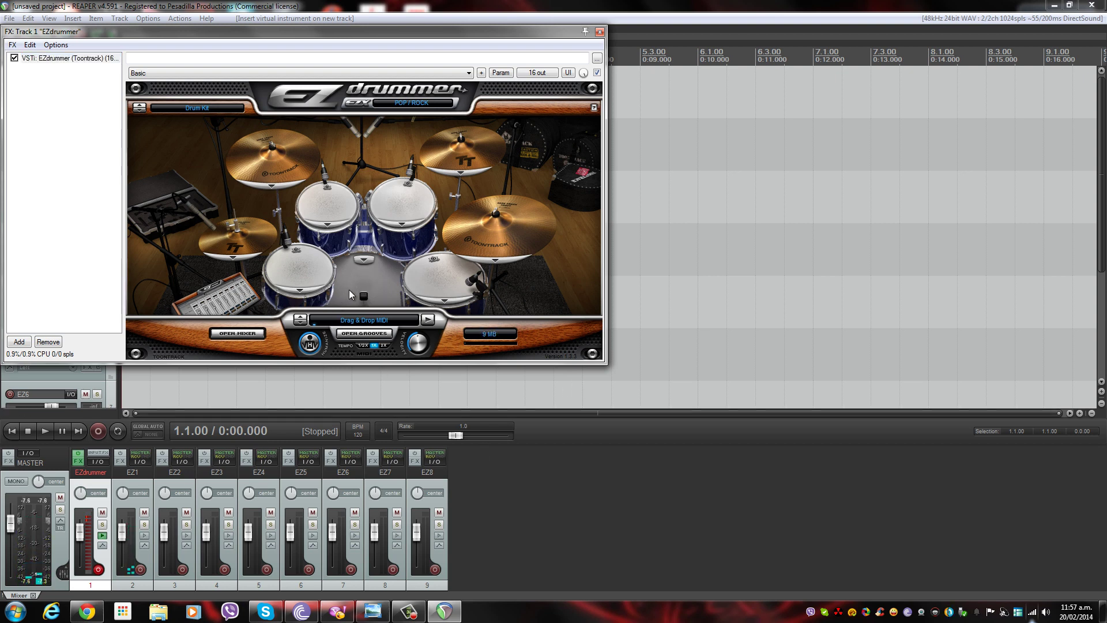
pyautogui.click(348, 290)
pyautogui.moveTo(418, 351); pyautogui.dragTo(423, 302)
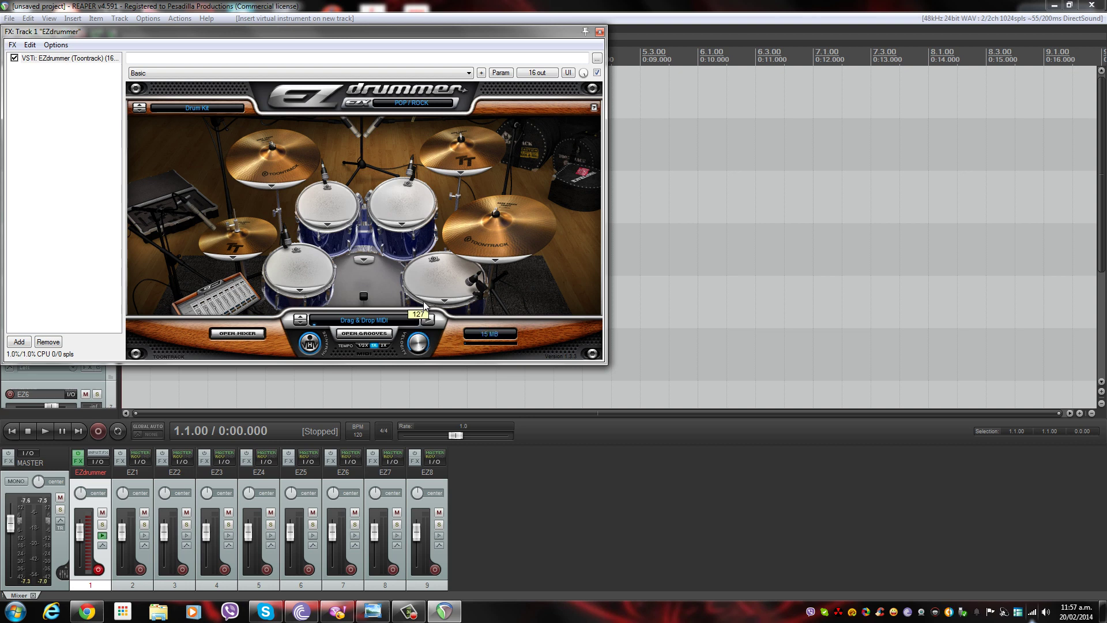
pyautogui.click(372, 292)
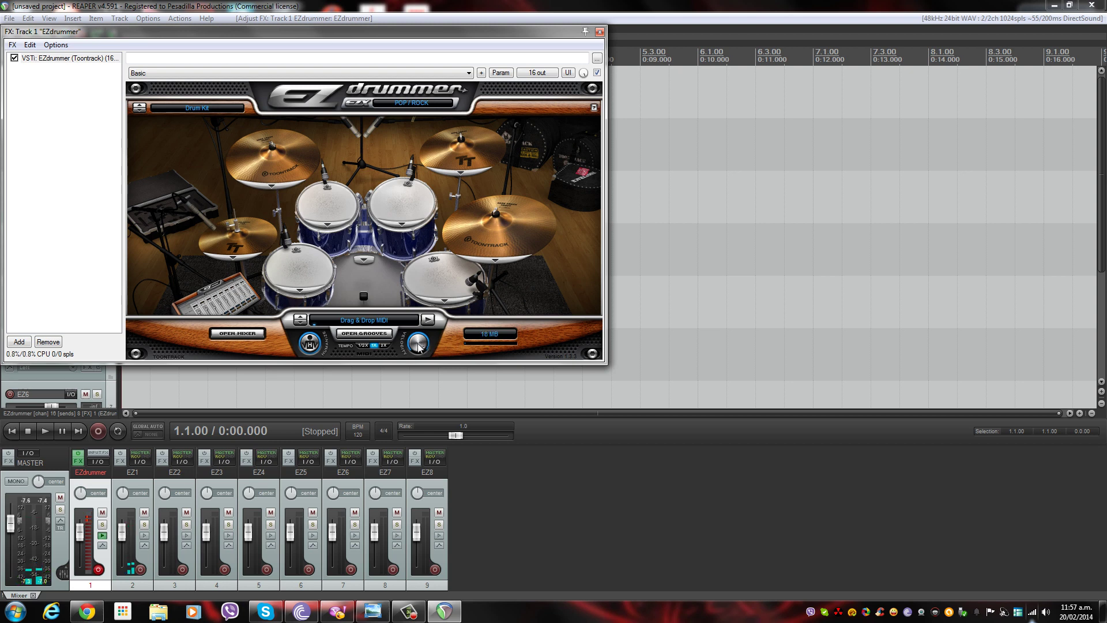
pyautogui.moveTo(420, 343); pyautogui.dragTo(411, 361)
pyautogui.click(368, 282)
# - Raise the Room channel to 12.0 dB in EZdrummer's mixer and audition the kick, snare and hi-hat
pyautogui.click(235, 333)
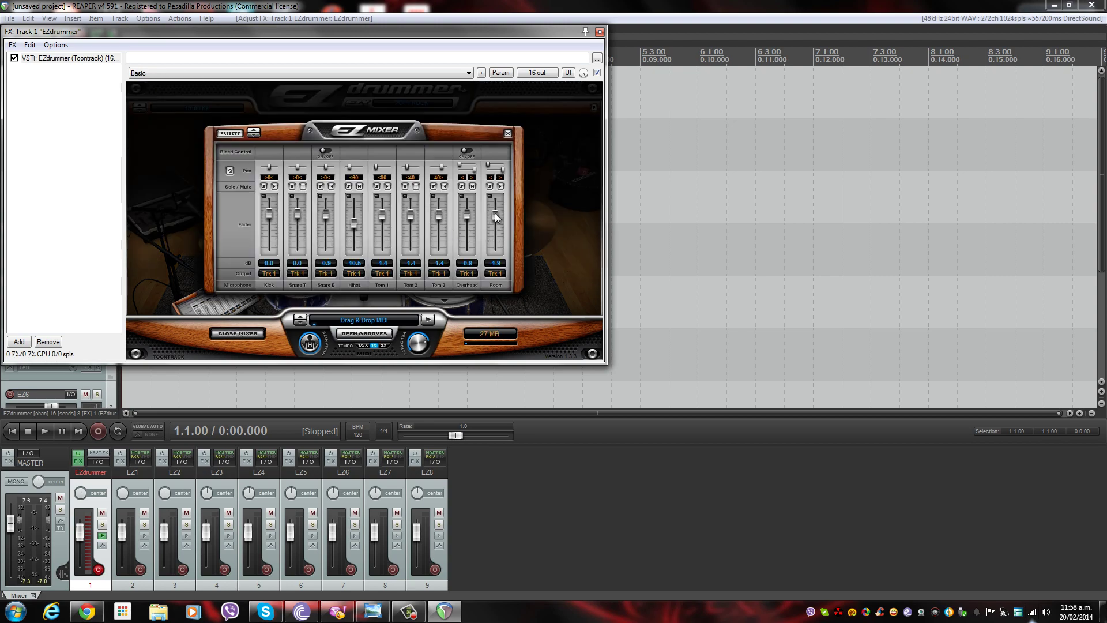
pyautogui.moveTo(495, 214); pyautogui.dragTo(495, 199)
pyautogui.click(507, 133)
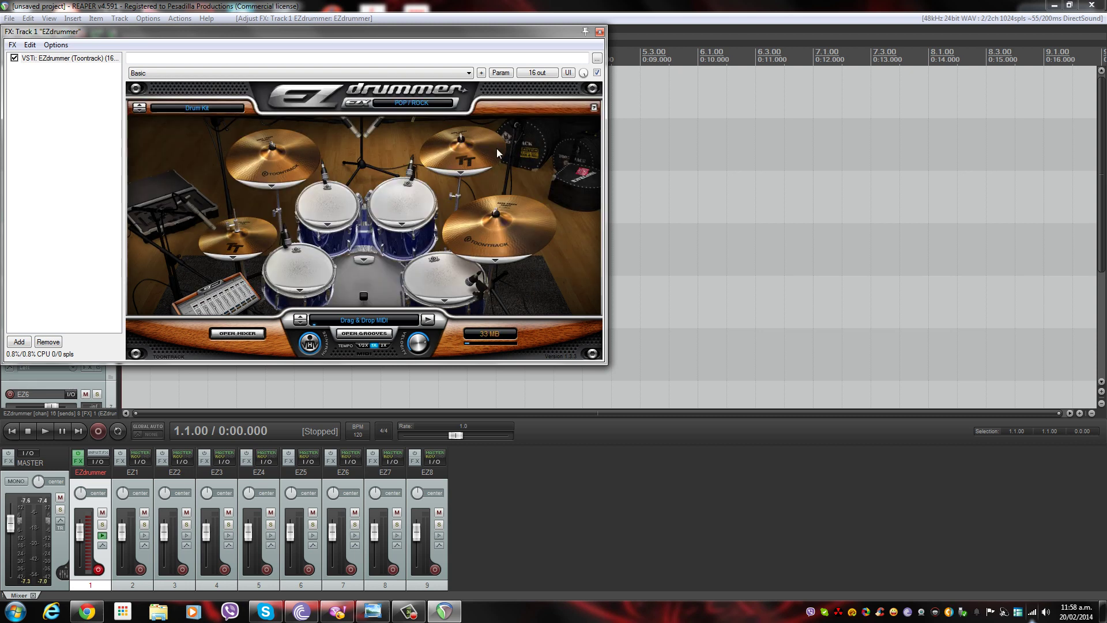
pyautogui.click(371, 295)
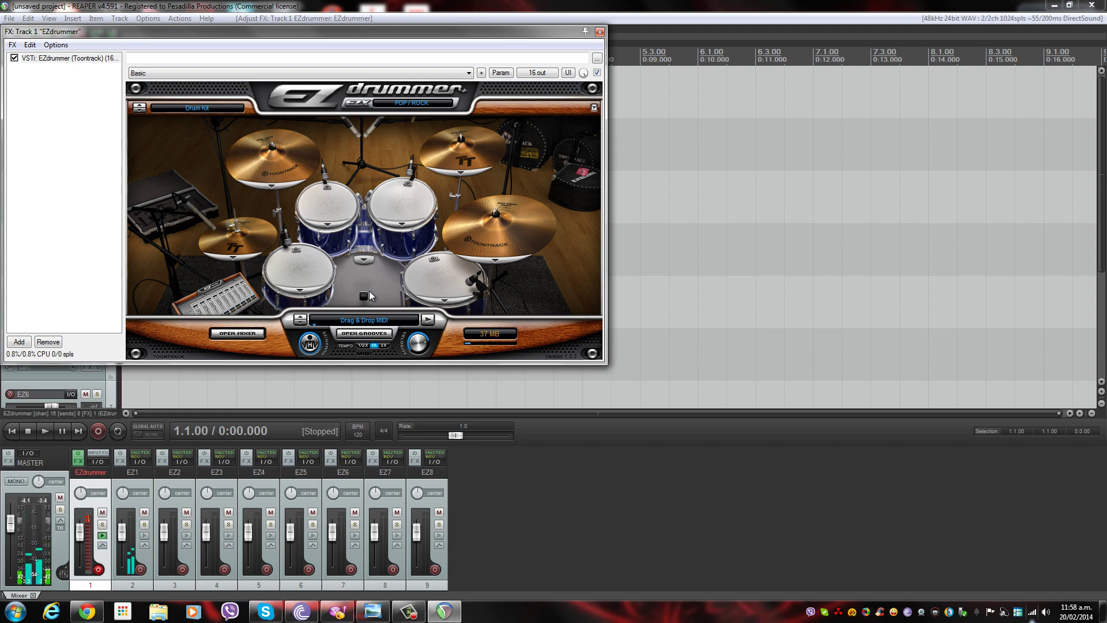
pyautogui.click(286, 279)
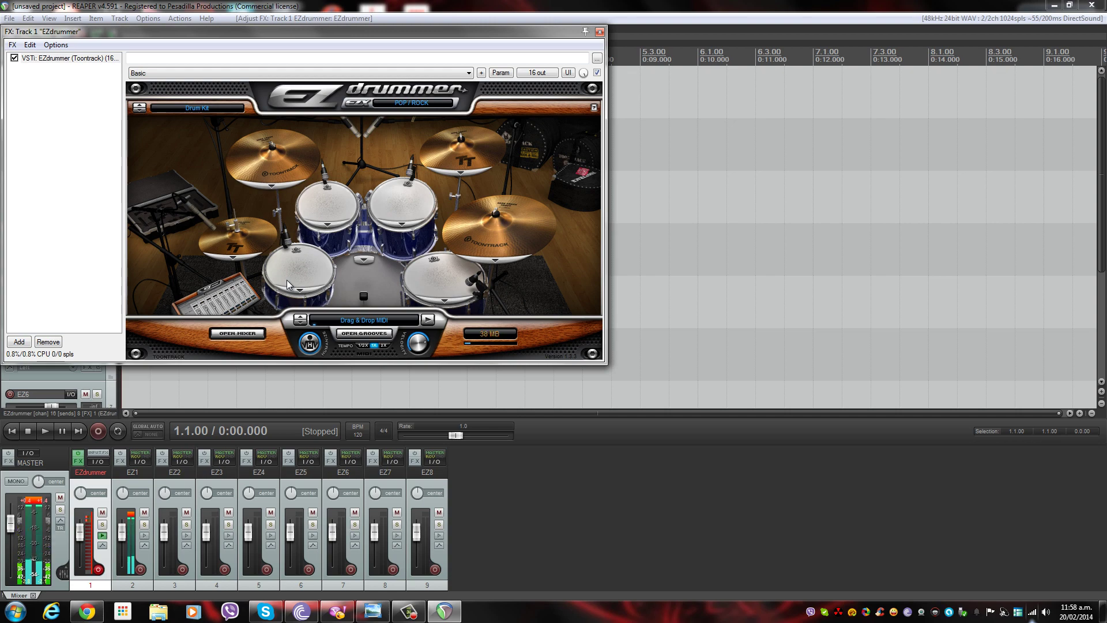
pyautogui.click(261, 240)
# - Lower the Room channel's fader to off in EZdrummer's mixer and audition the kick drum
pyautogui.click(251, 332)
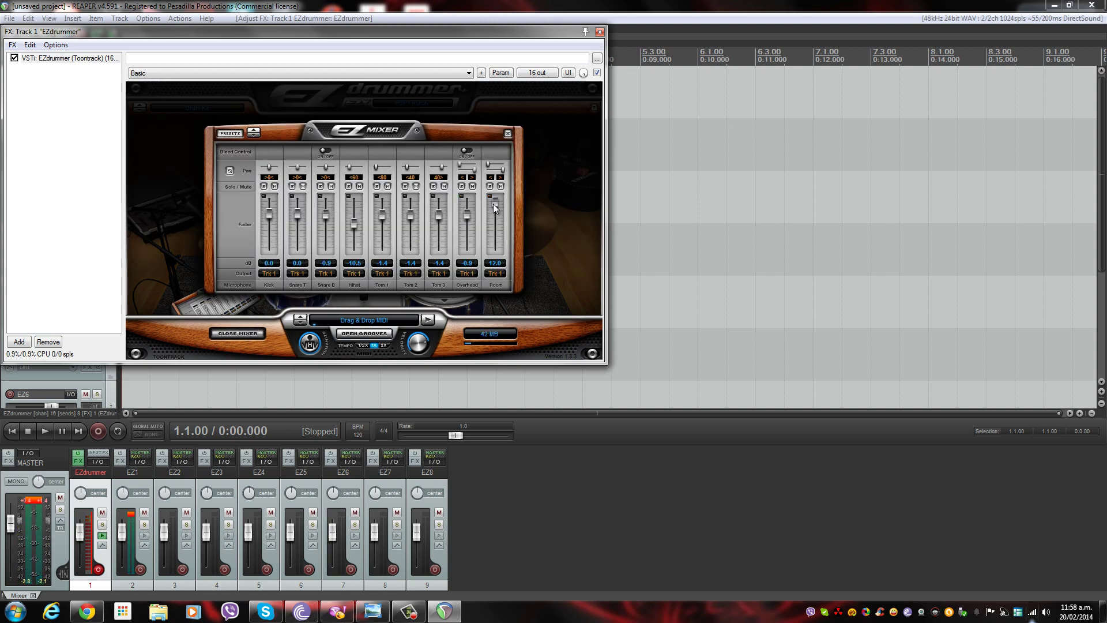
pyautogui.moveTo(494, 204); pyautogui.dragTo(495, 275)
pyautogui.click(508, 134)
pyautogui.click(358, 274)
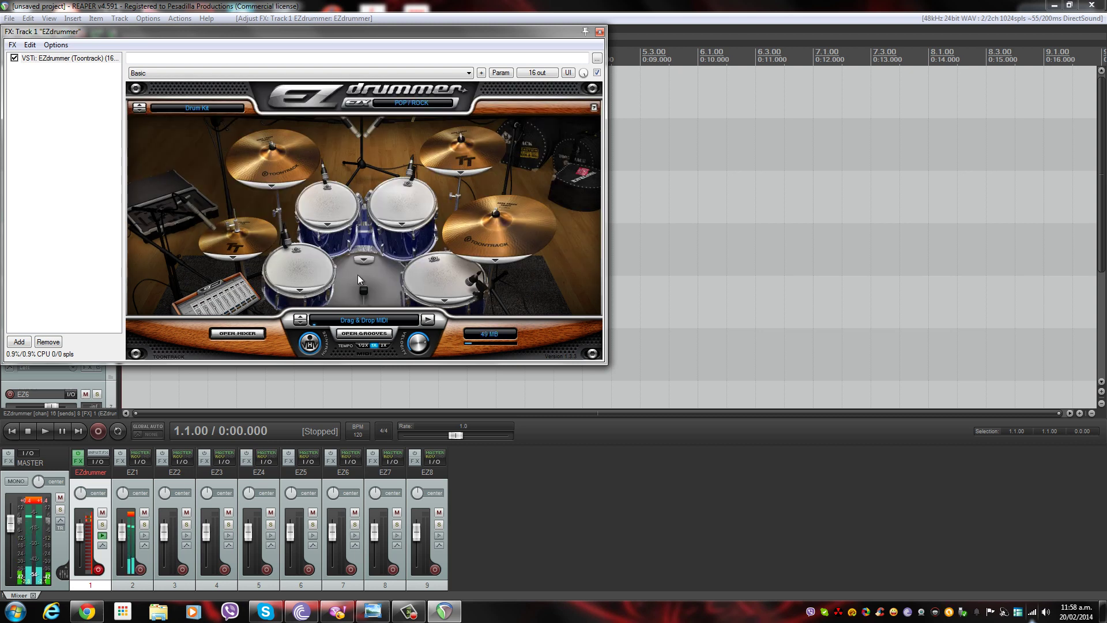
pyautogui.click(358, 275)
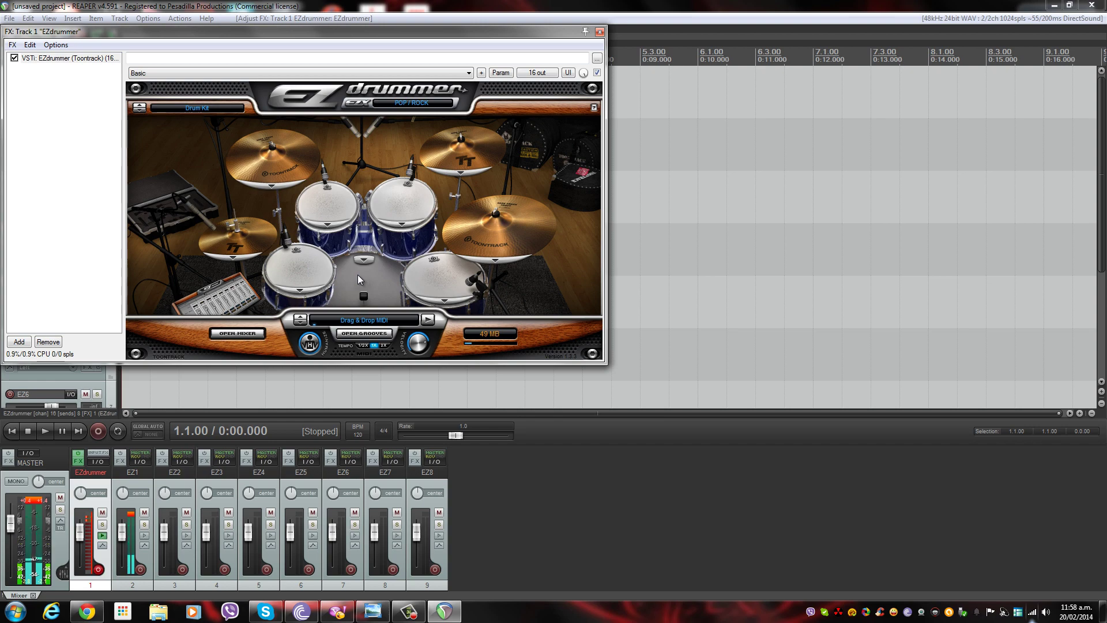
# - Raise the Room and Overhead faders in EZdrummer's mixer and audition the snare and hi-hat
pyautogui.click(238, 334)
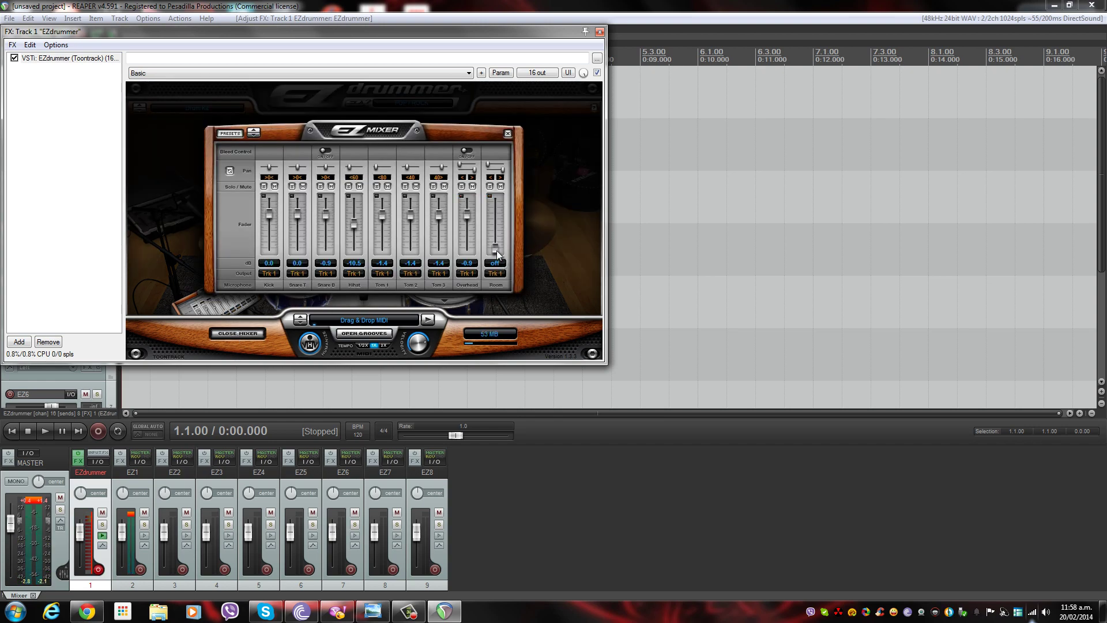
pyautogui.moveTo(495, 239); pyautogui.dragTo(494, 218)
pyautogui.moveTo(465, 213); pyautogui.dragTo(477, 195)
pyautogui.click(508, 134)
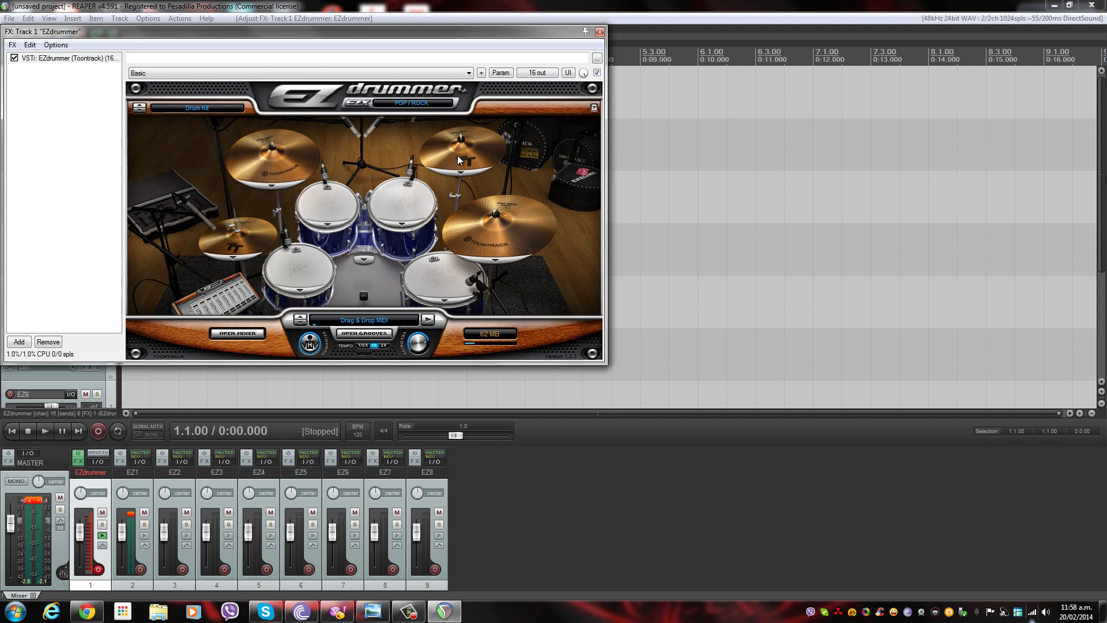
pyautogui.click(289, 268)
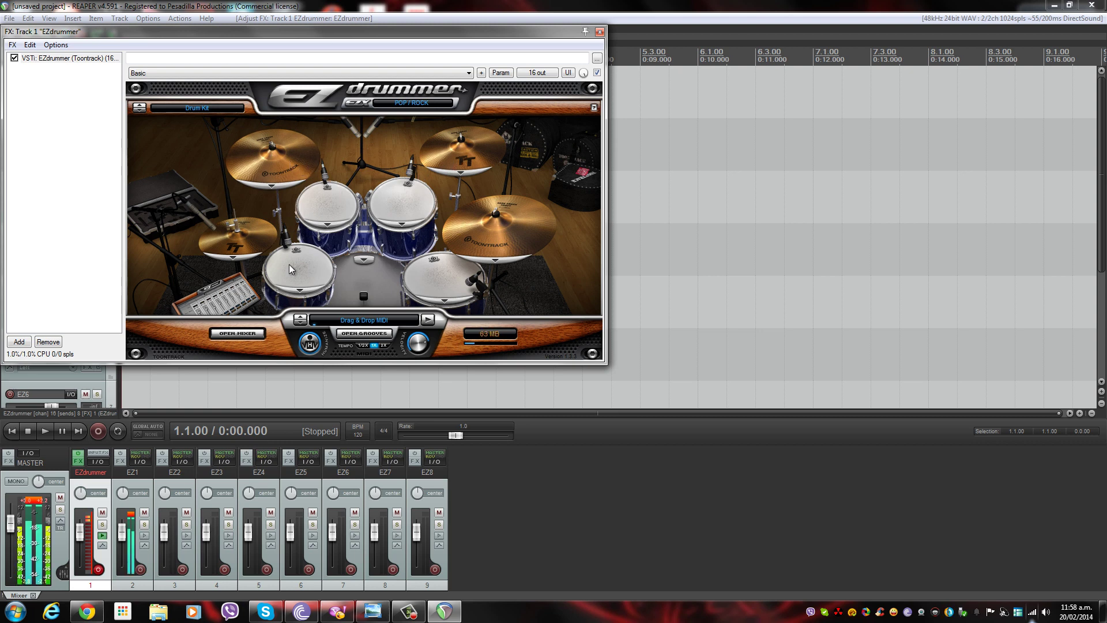
pyautogui.click(289, 264)
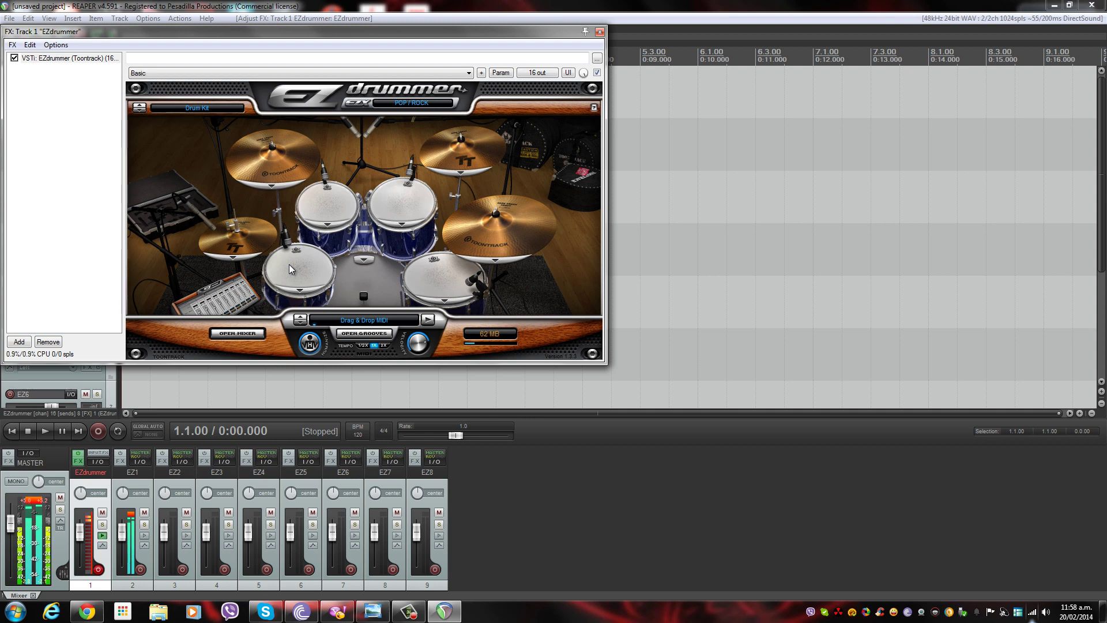
pyautogui.click(263, 234)
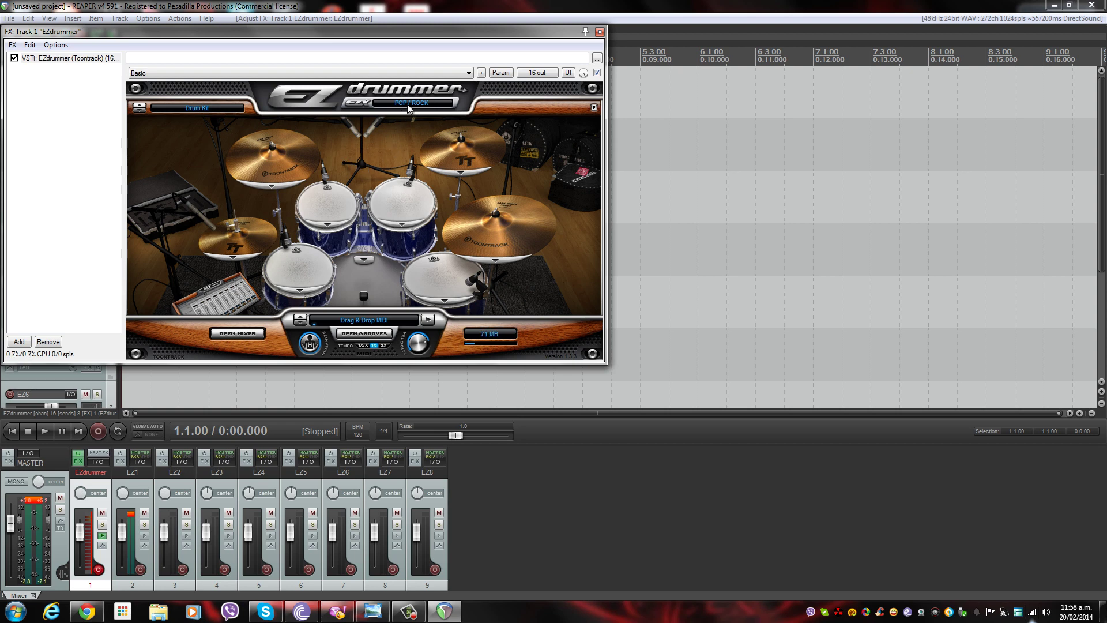
# - Try the Default Kit and Tight Kit presets of the POP / ROCK library, auditioning the kick and snare
pyautogui.click(194, 109)
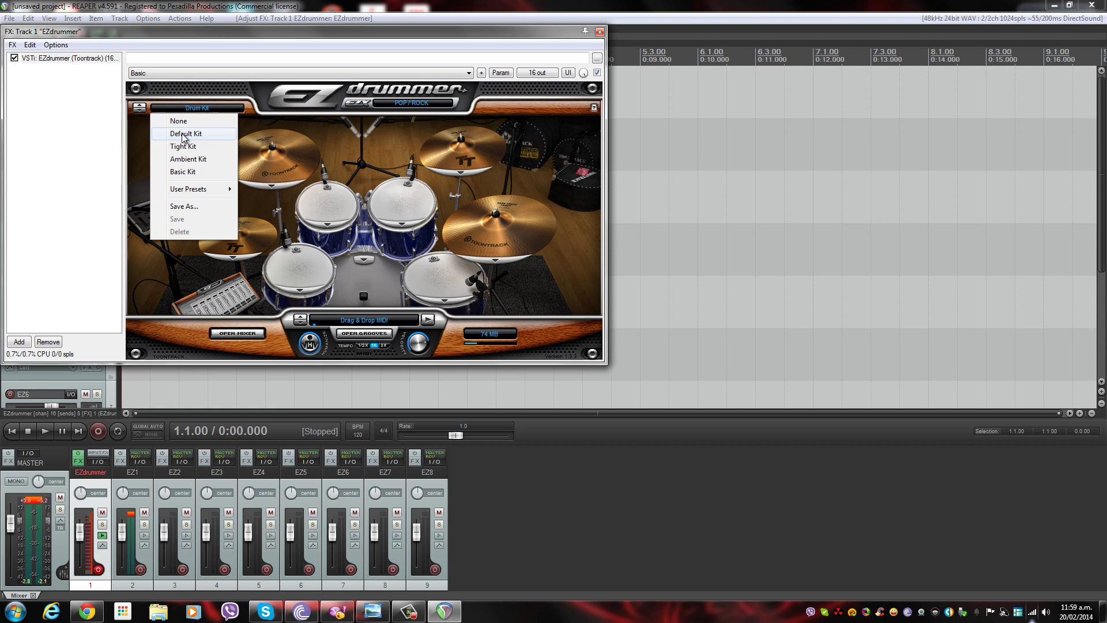
pyautogui.click(183, 136)
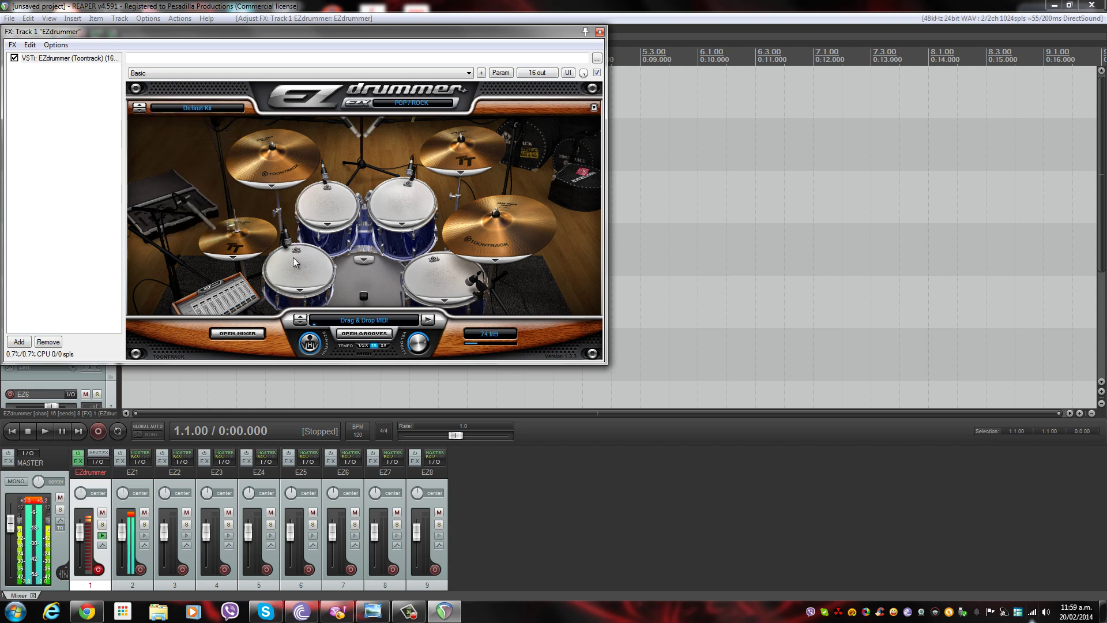
pyautogui.click(215, 108)
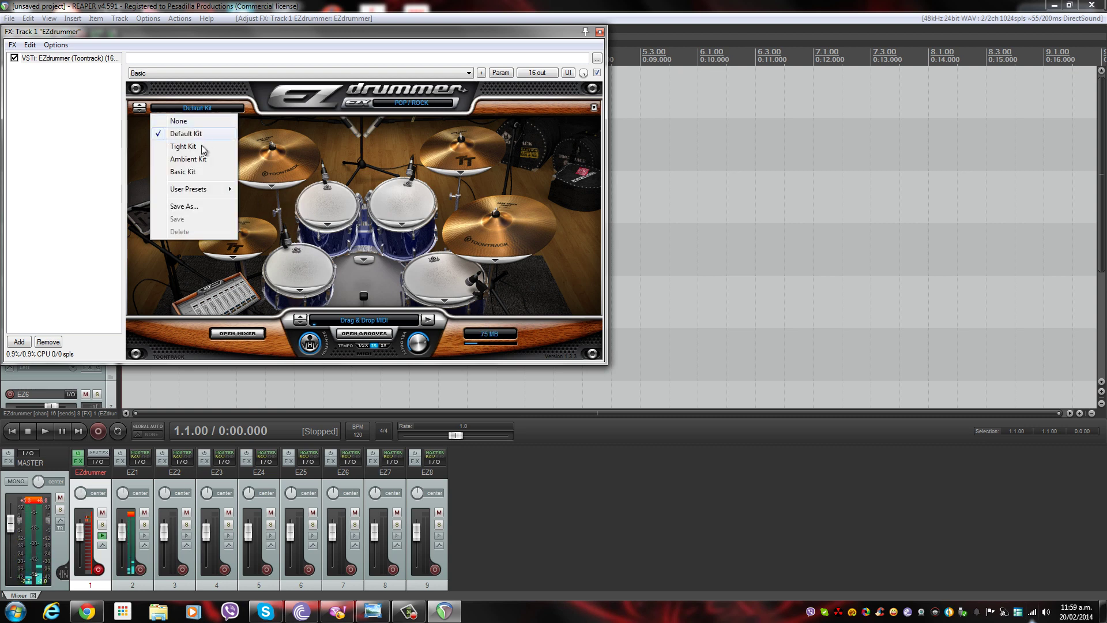
pyautogui.click(184, 146)
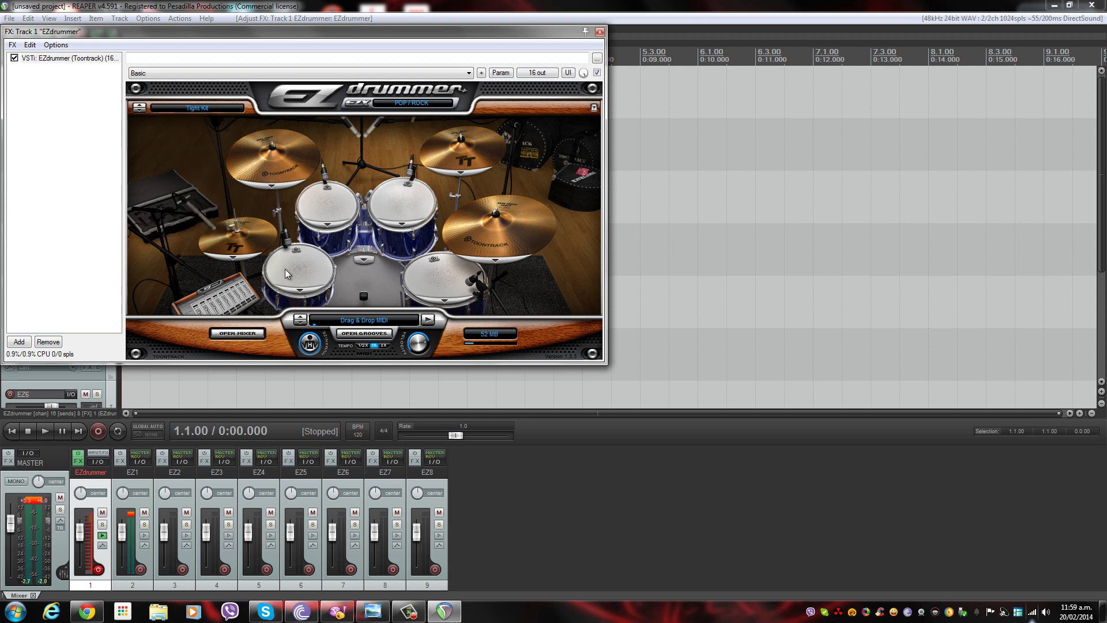
pyautogui.click(358, 294)
pyautogui.click(359, 295)
pyautogui.click(315, 278)
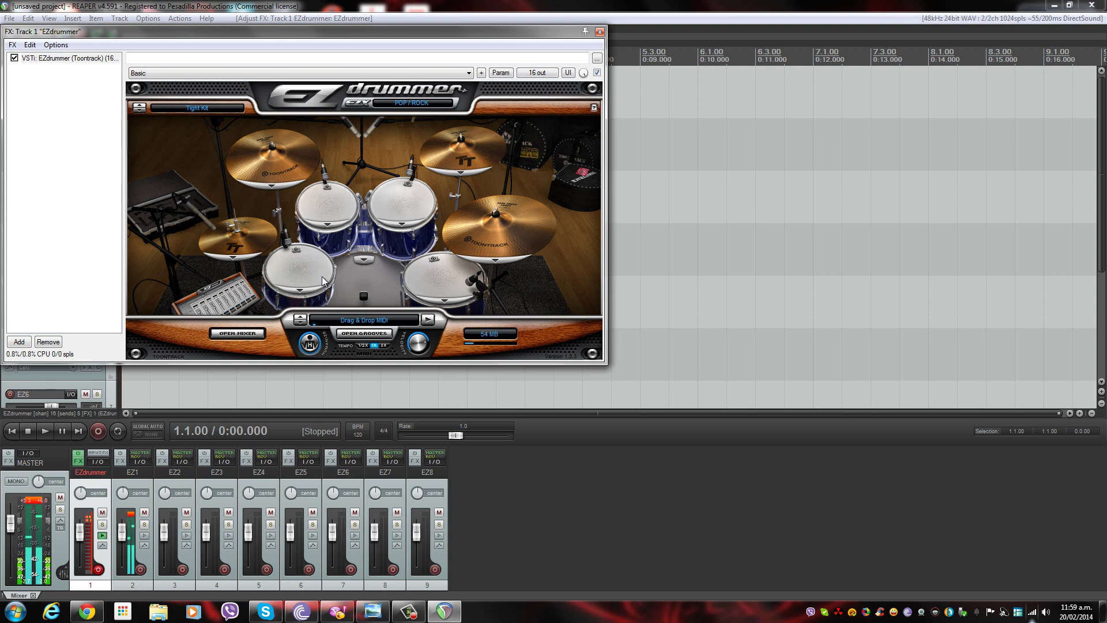
pyautogui.click(314, 278)
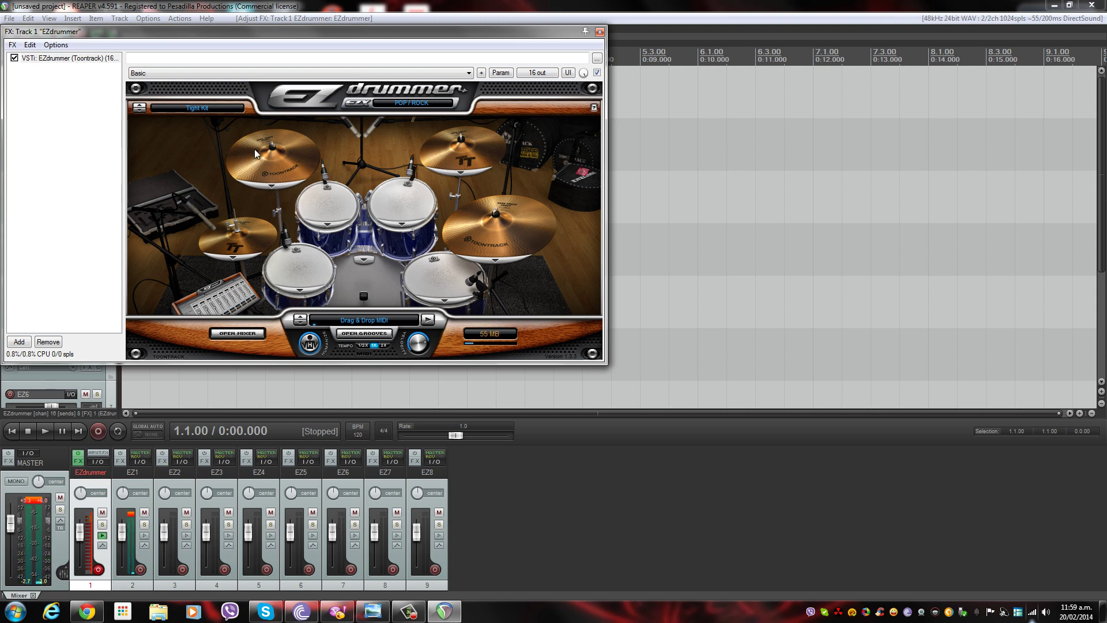
# - Try the Ambient Kit and Basic Kit presets and look over the remaining preset options
pyautogui.click(234, 107)
pyautogui.click(204, 158)
pyautogui.click(211, 109)
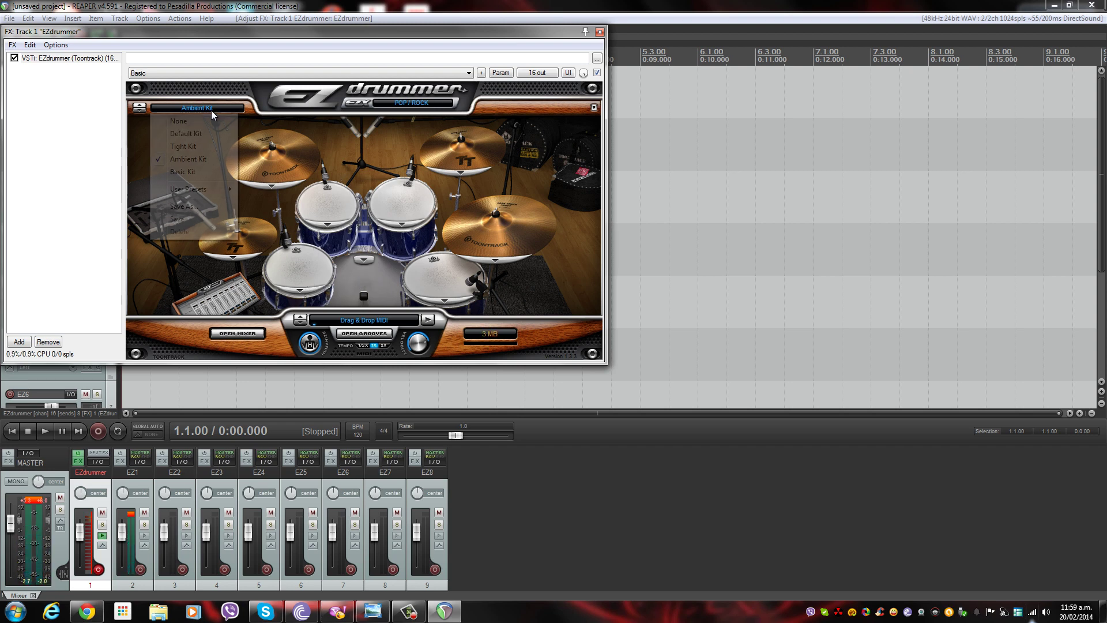
pyautogui.click(188, 173)
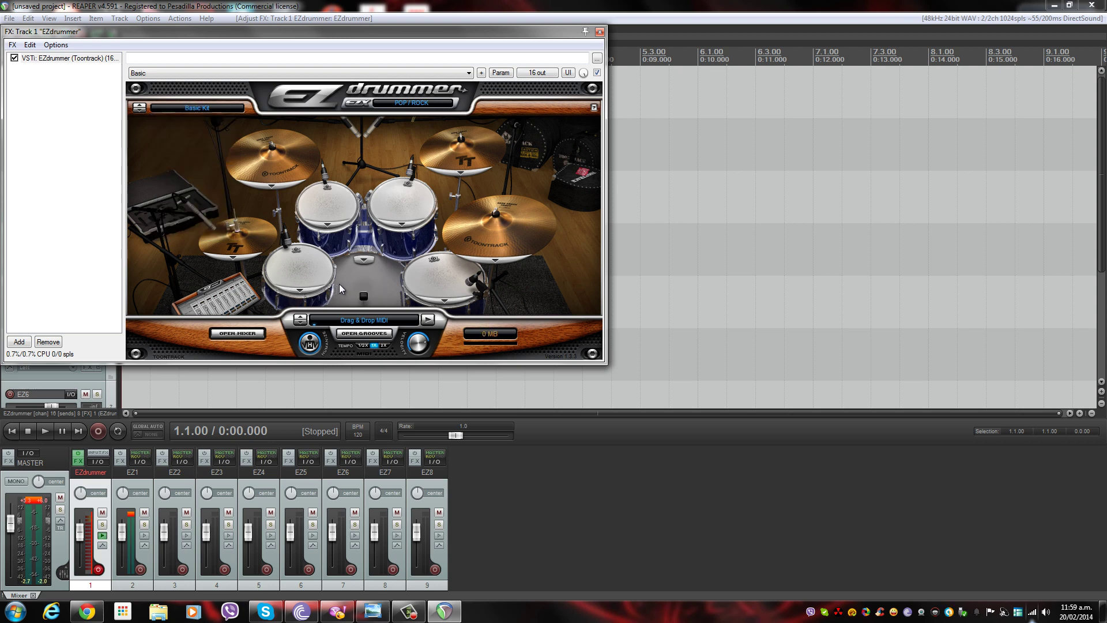
pyautogui.click(227, 110)
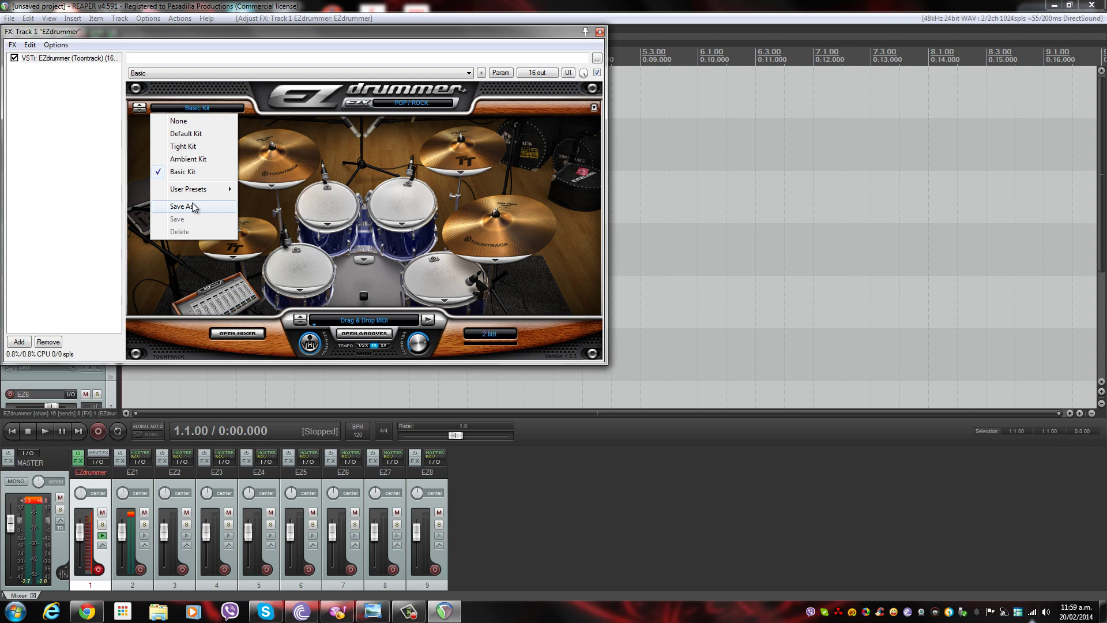
pyautogui.click(412, 43)
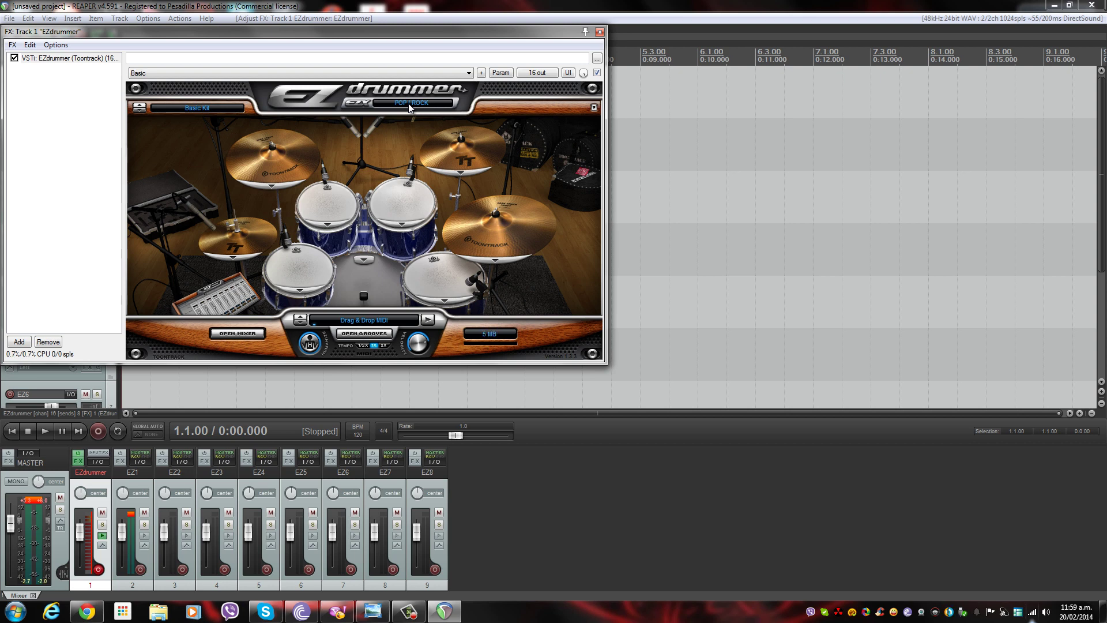
# - Switch EZdrummer's drum library to METAL! EZX and on to METALHEADS, and audition the kick drum
pyautogui.click(408, 103)
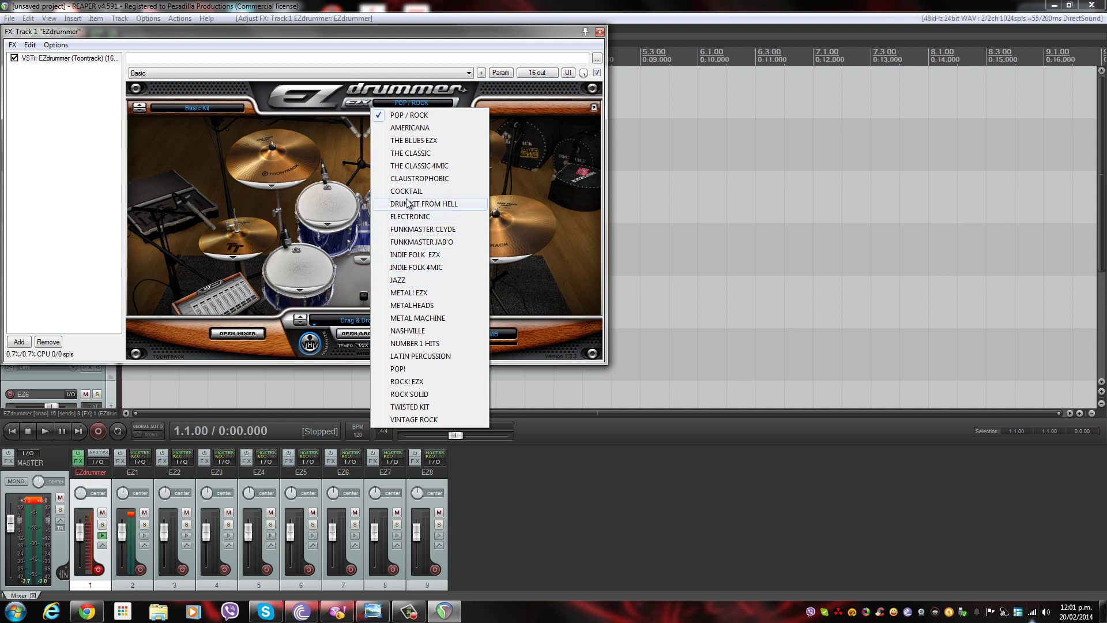
pyautogui.click(398, 293)
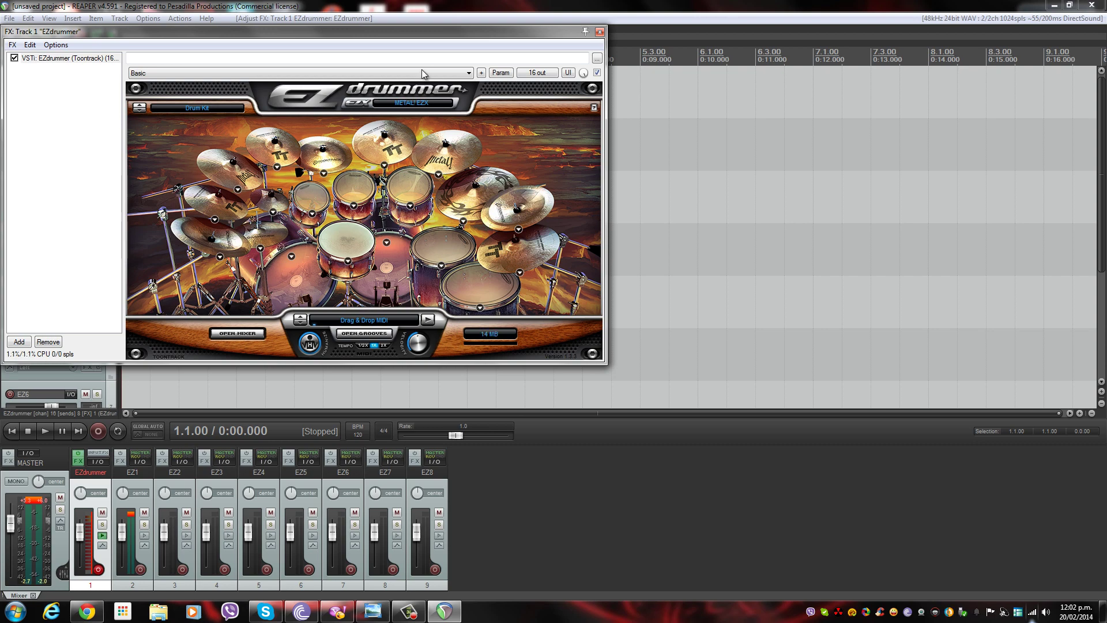
pyautogui.click(420, 106)
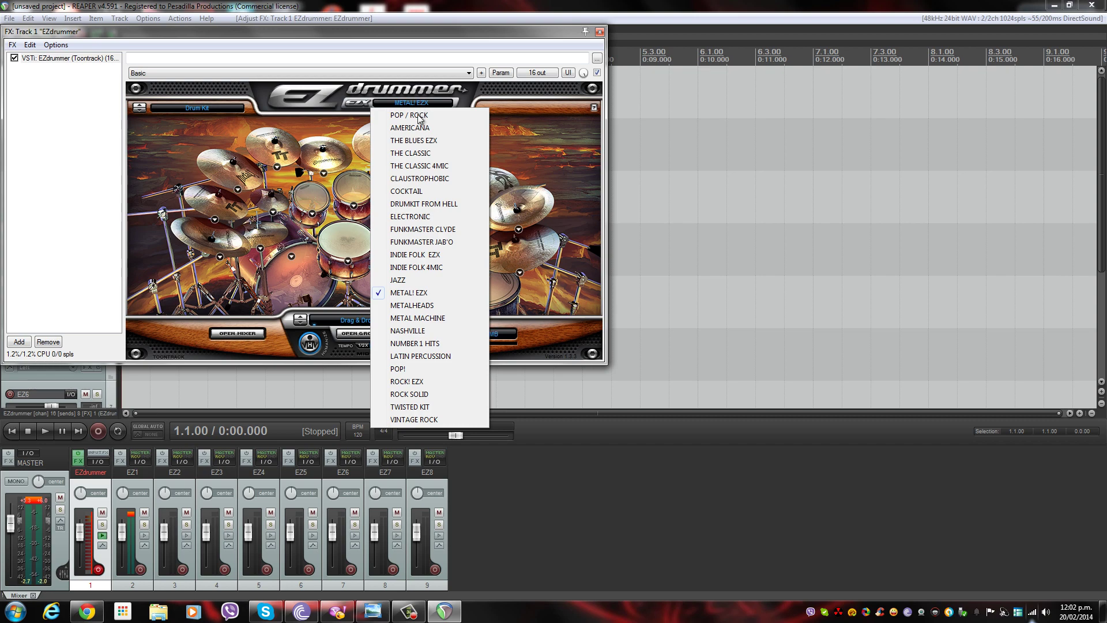
pyautogui.click(404, 307)
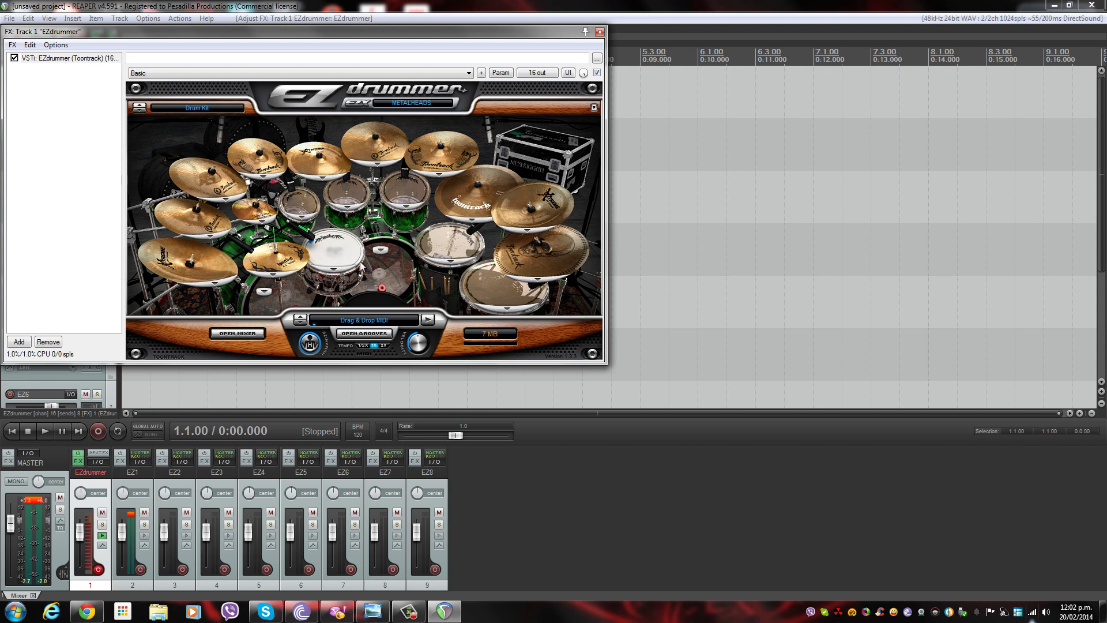
pyautogui.click(399, 290)
pyautogui.click(399, 290)
pyautogui.click(398, 290)
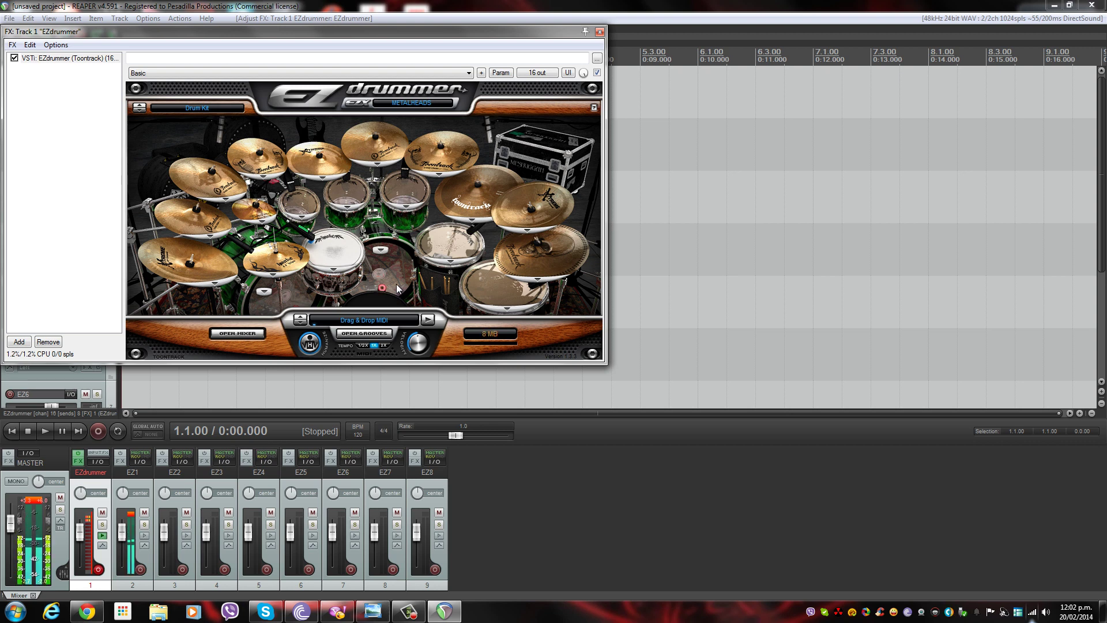
# - Audition the METALHEADS kick drum and switch EZdrummer's drum library to METAL MACHINE
pyautogui.click(398, 288)
pyautogui.click(398, 289)
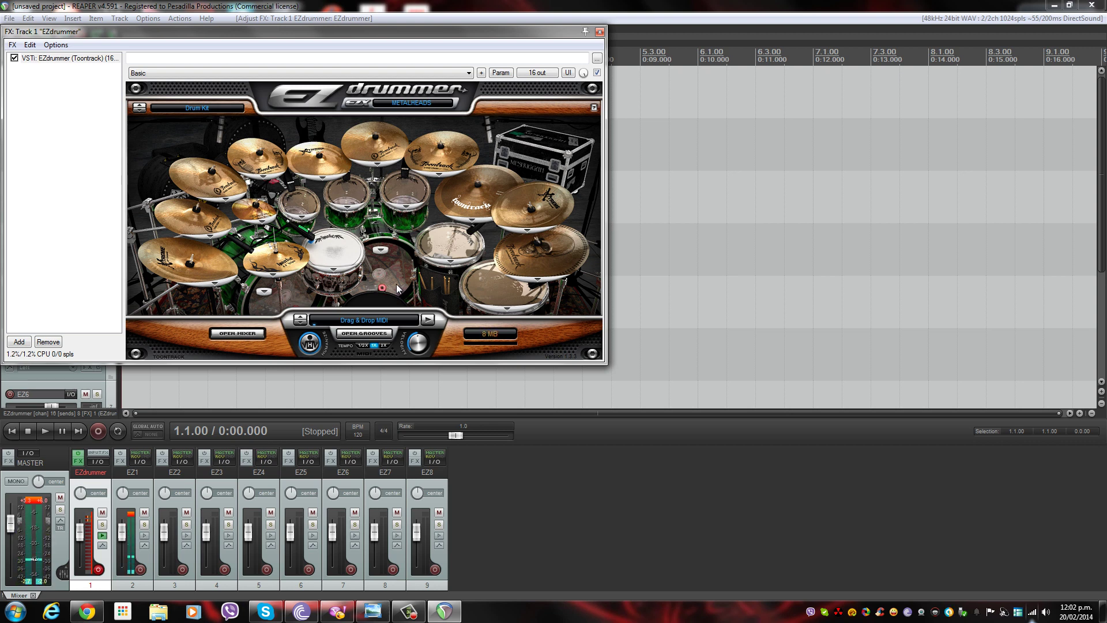
pyautogui.click(398, 288)
pyautogui.click(427, 109)
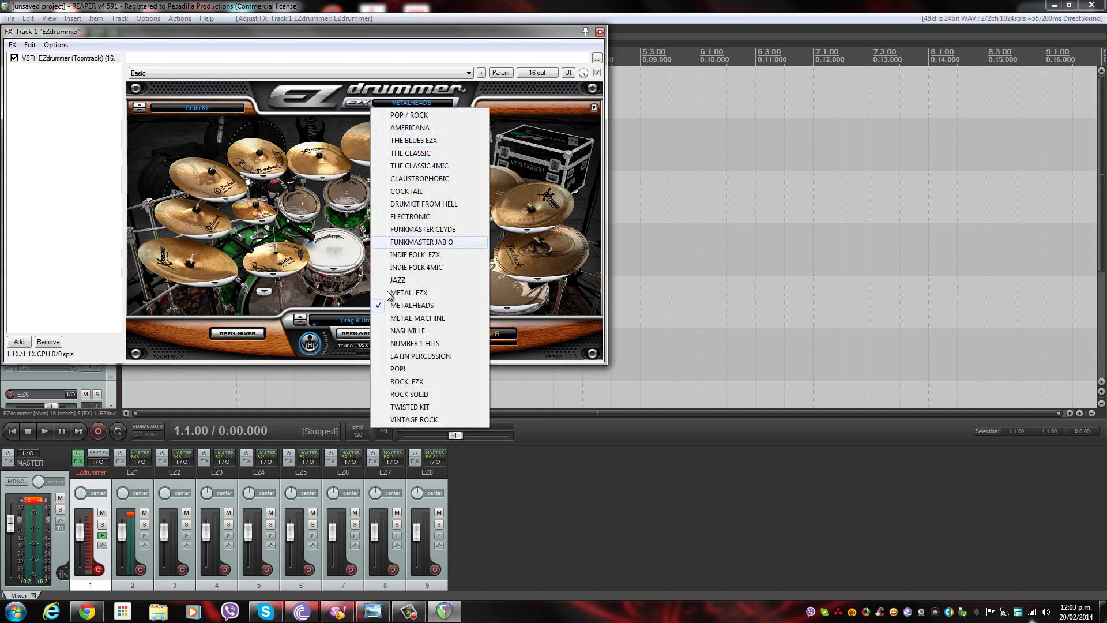
pyautogui.click(399, 318)
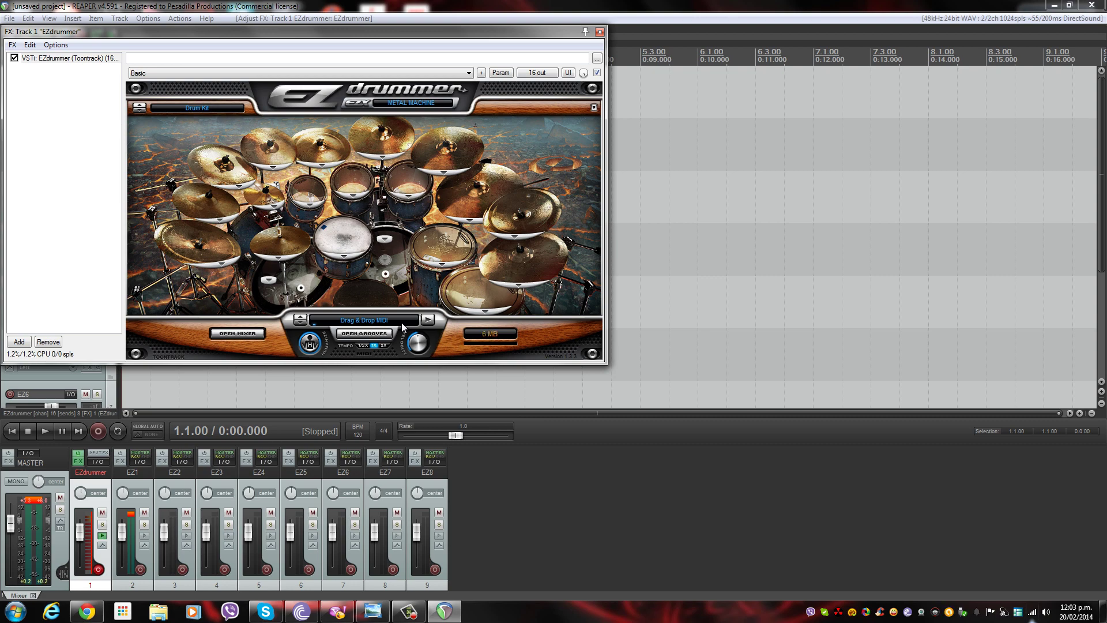
# - Switch the drum library to LATIN PERCUSSION and on to ROCK! EZX to view their kits
pyautogui.click(416, 103)
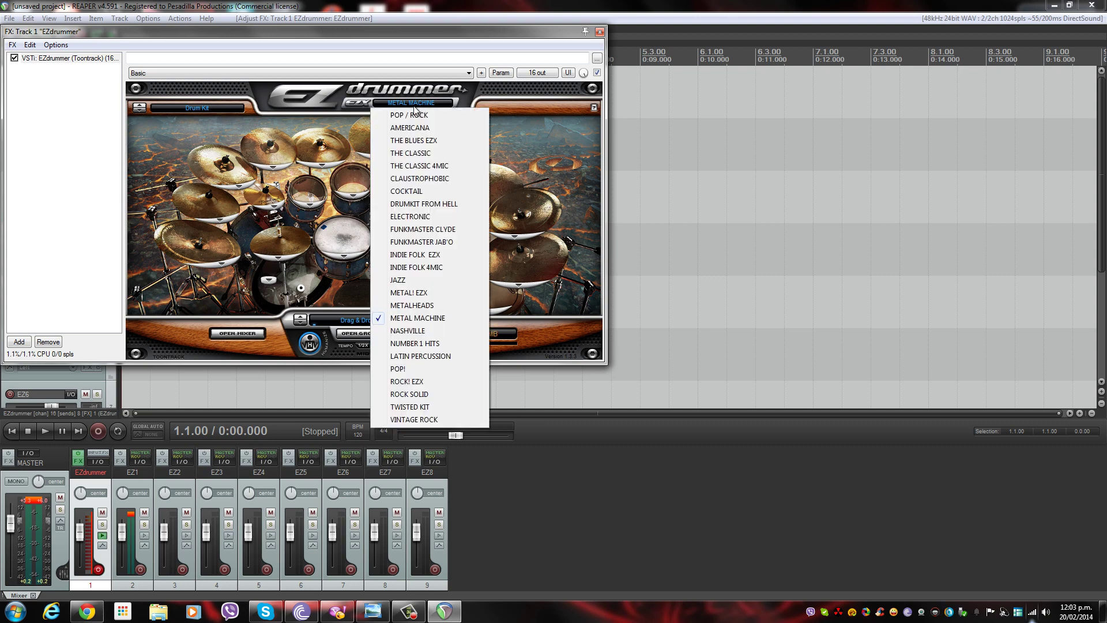
pyautogui.click(398, 355)
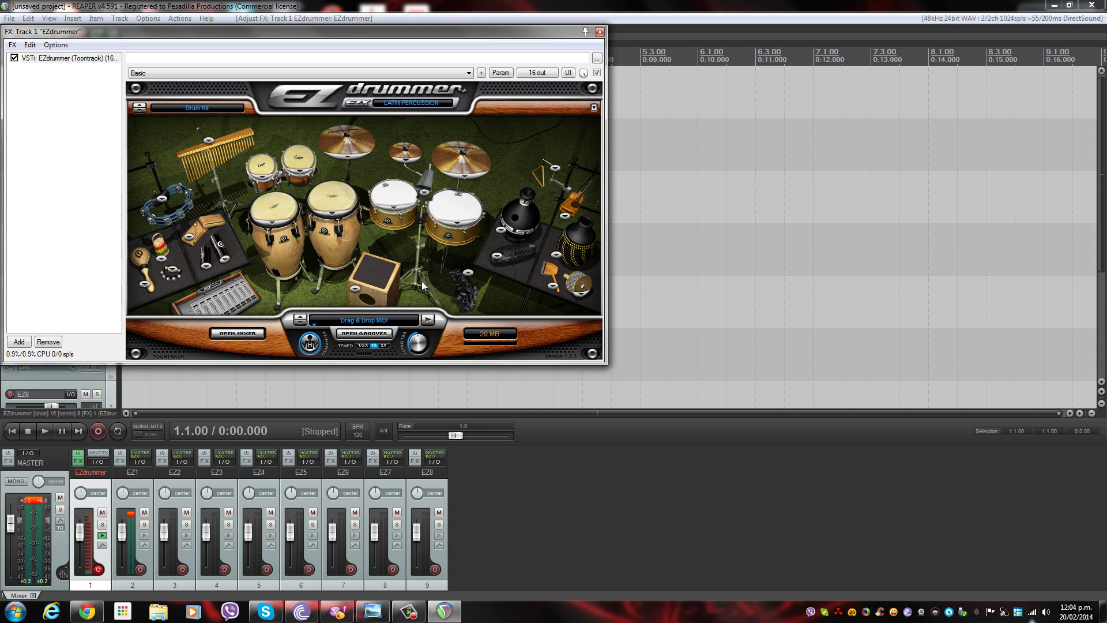
pyautogui.click(403, 103)
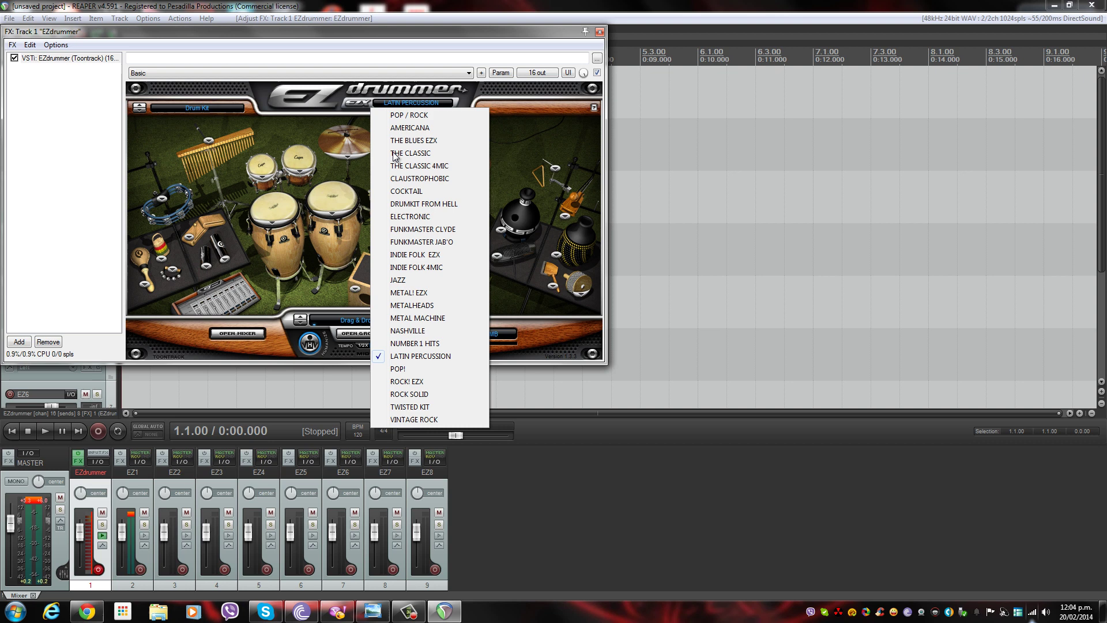
pyautogui.click(397, 383)
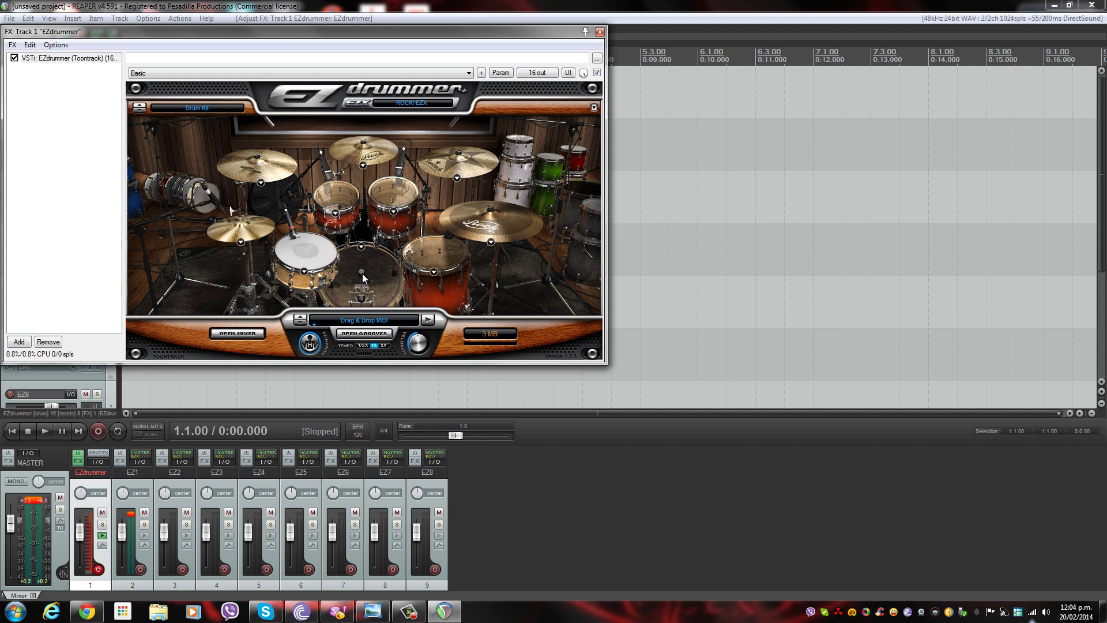
# - Switch the drum library to ROCK SOLID and look over the alternative drums offered for Racktom 1
pyautogui.click(442, 102)
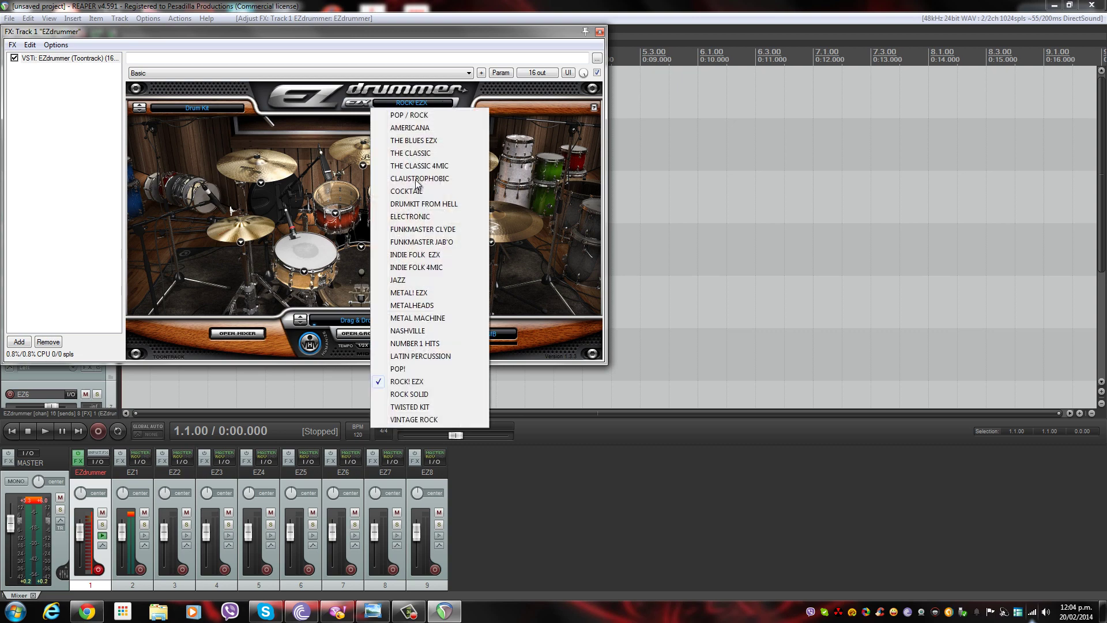
pyautogui.click(401, 394)
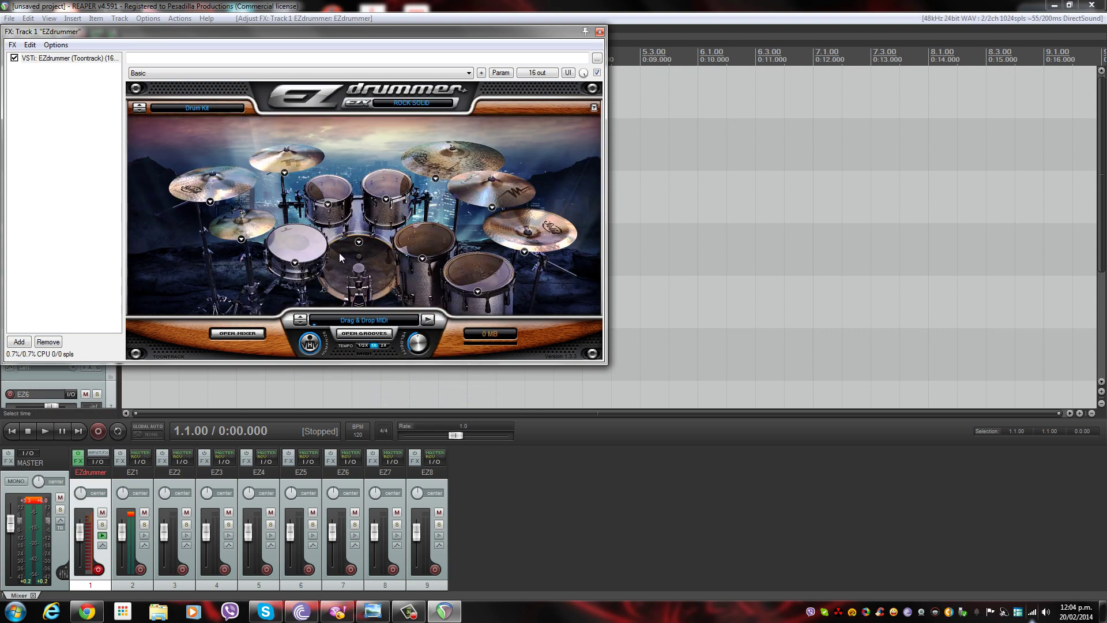
pyautogui.click(328, 204)
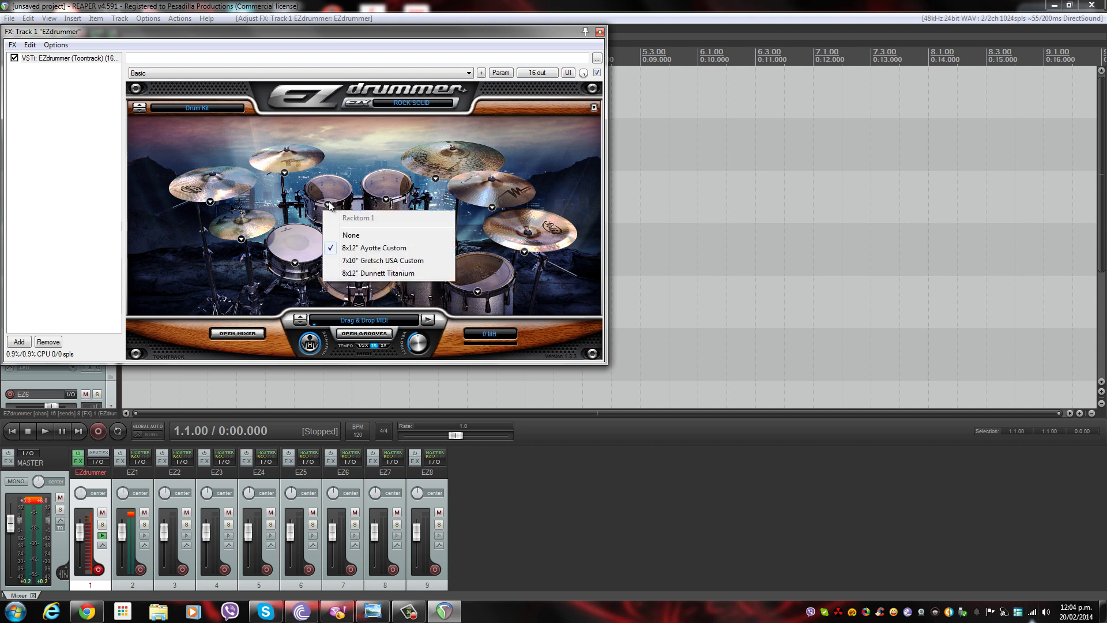
pyautogui.click(342, 298)
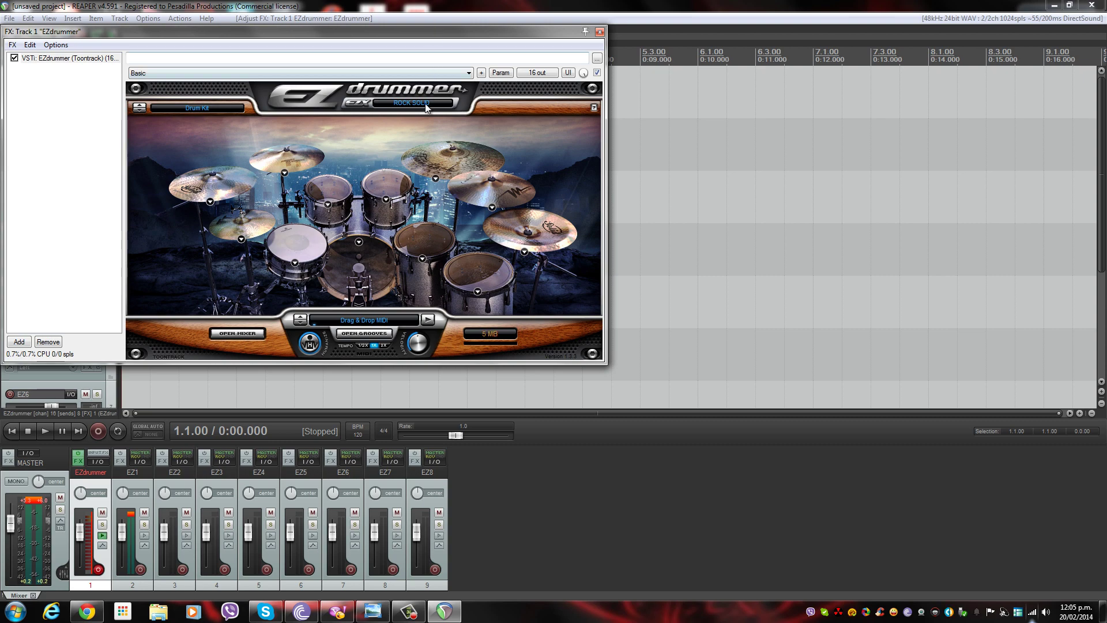
# - Switch the drum library to TWISTED KIT and audition its snare, kick drum and assorted percussion pieces
pyautogui.click(425, 104)
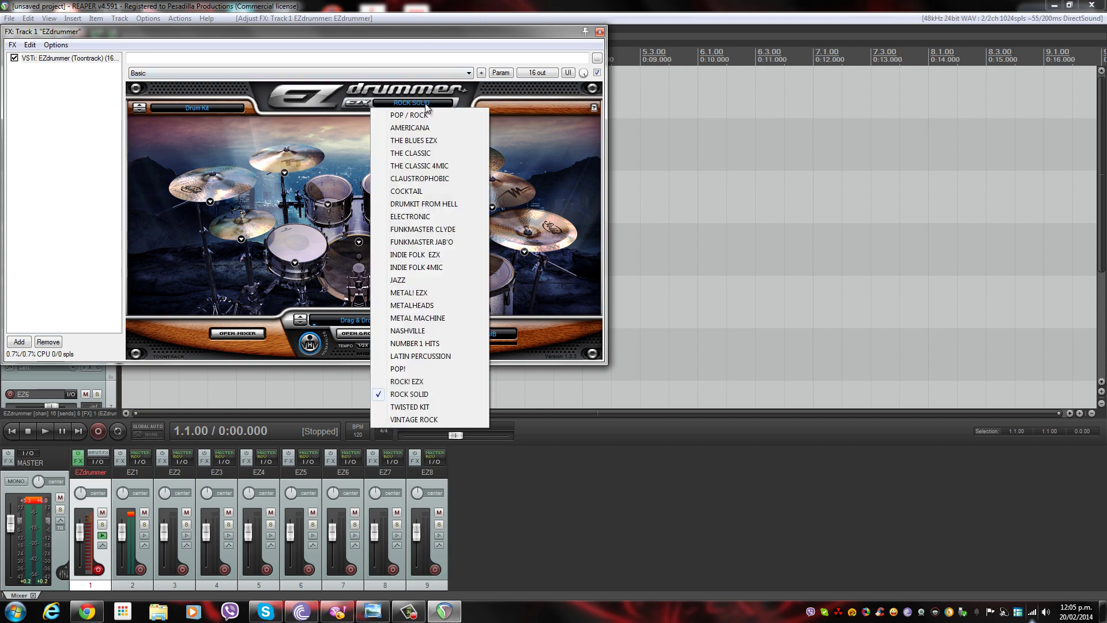
pyautogui.click(390, 406)
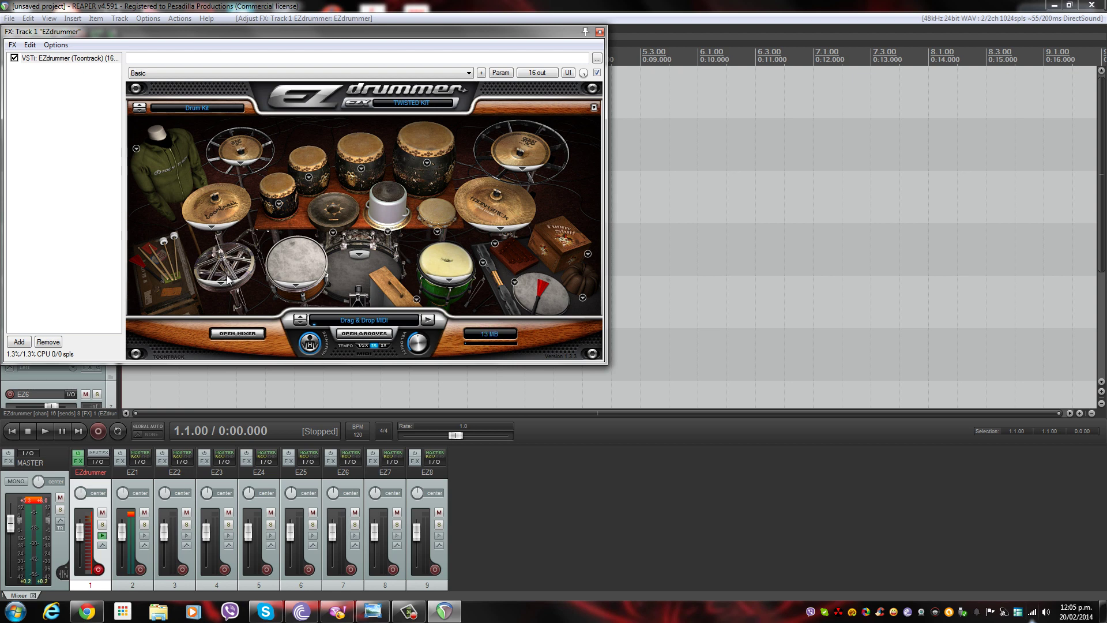
pyautogui.click(280, 265)
pyautogui.click(288, 259)
pyautogui.click(366, 279)
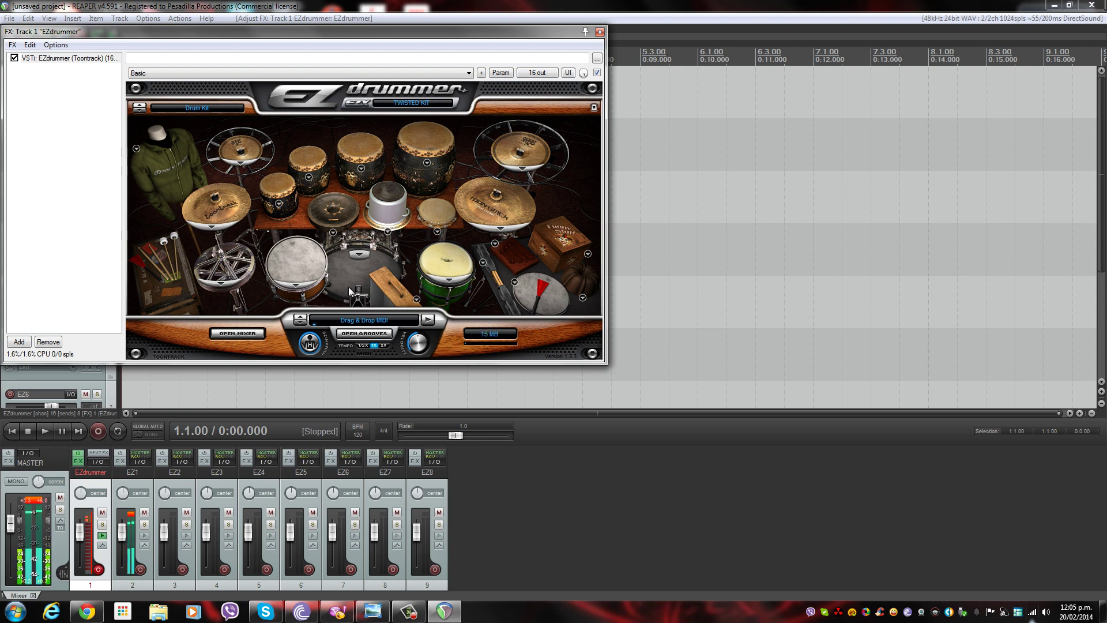
pyautogui.click(366, 279)
pyautogui.click(389, 287)
pyautogui.click(388, 287)
pyautogui.click(451, 280)
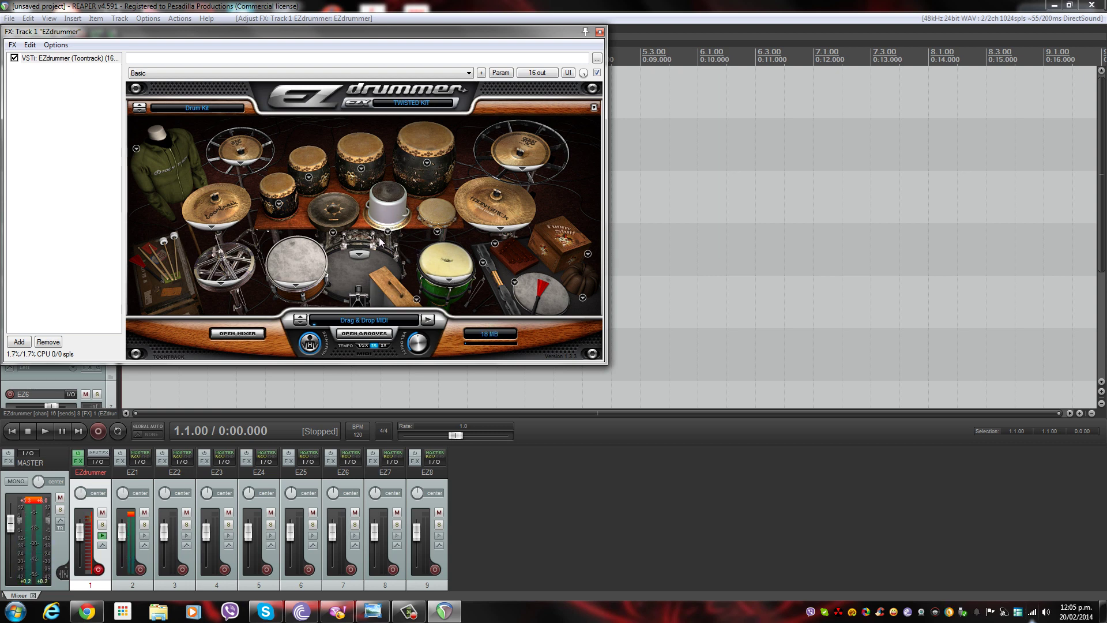
pyautogui.click(325, 219)
pyautogui.click(179, 272)
pyautogui.click(560, 292)
# - Try the VINTAGE ROCK drum library and switch to DRUMKIT FROM HELL
pyautogui.click(410, 102)
pyautogui.click(397, 420)
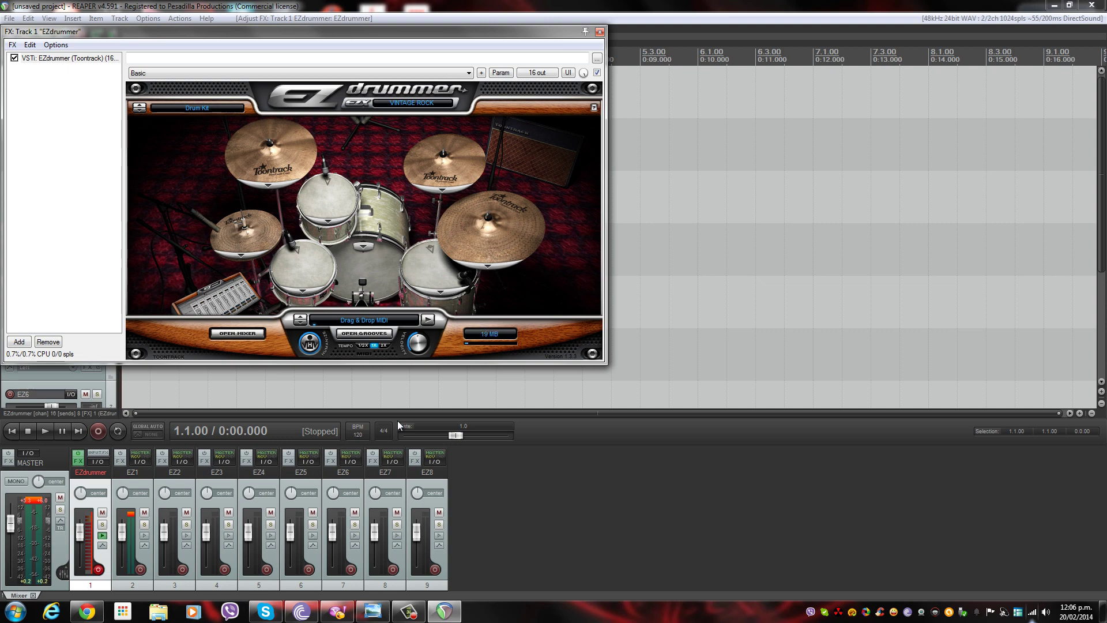
pyautogui.click(410, 101)
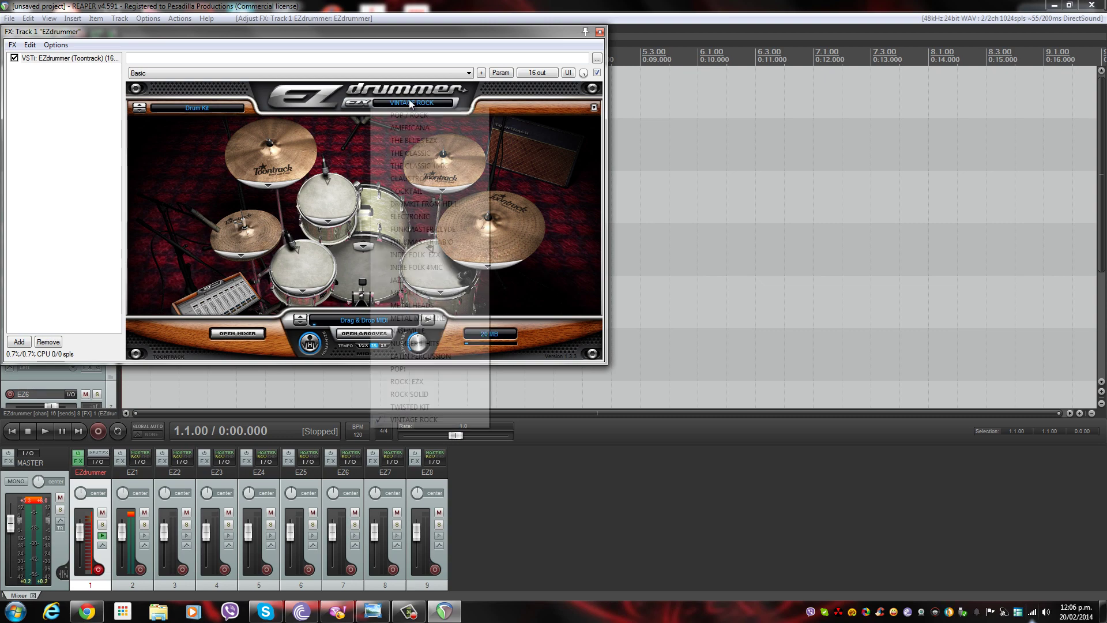
pyautogui.click(410, 198)
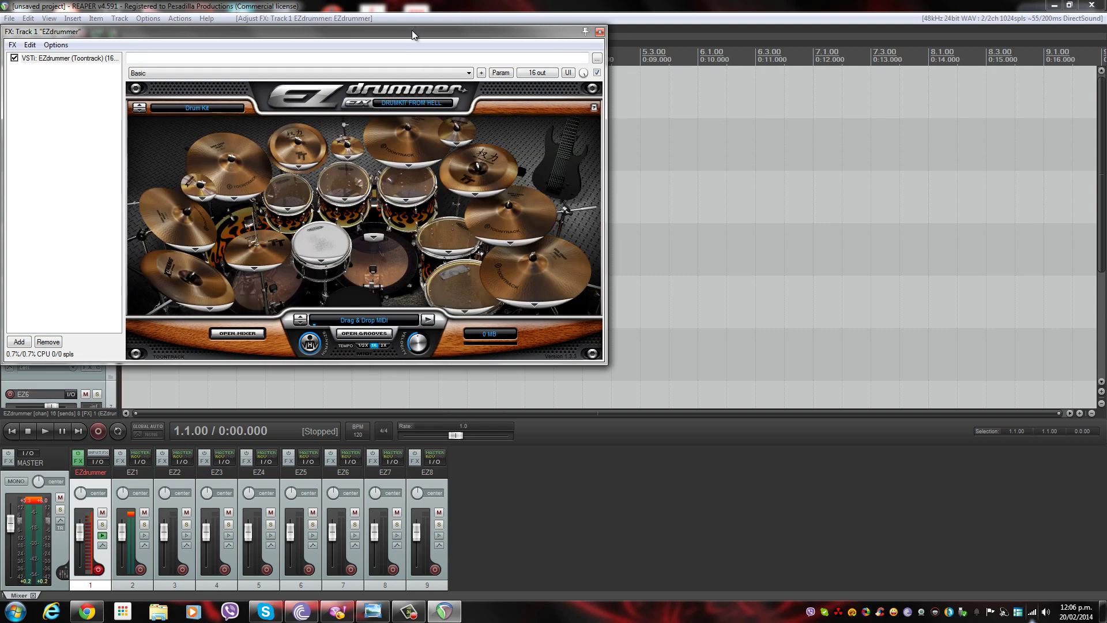
# - Move the EZdrummer effects window clear of the track list and timeline, and audition the DRUMKIT FROM HELL kick drum
pyautogui.moveTo(410, 33); pyautogui.dragTo(907, 262)
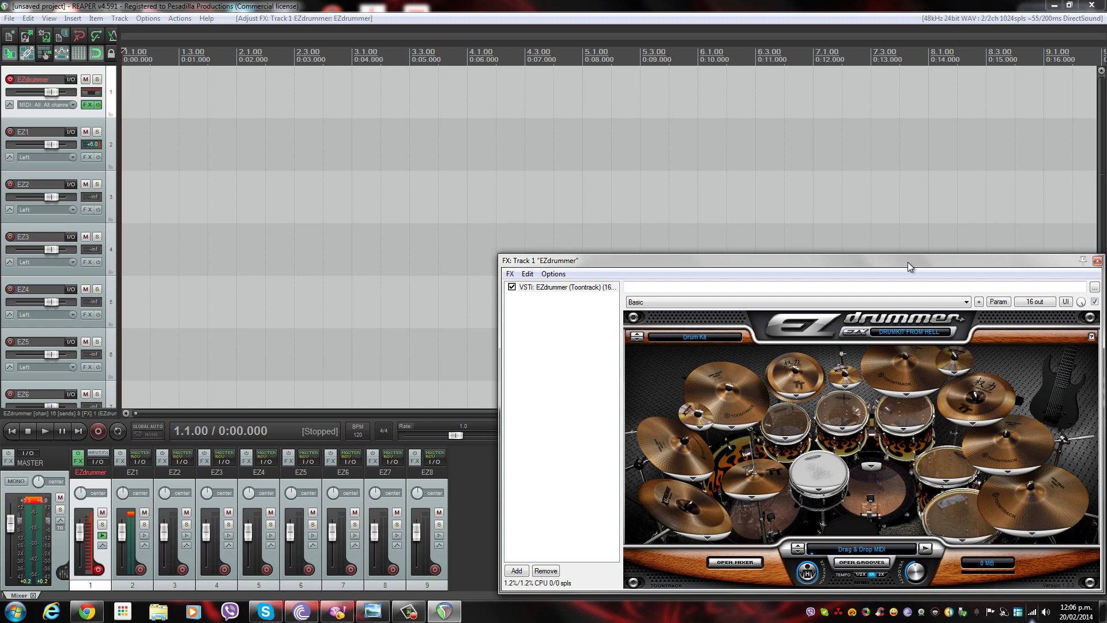
pyautogui.click(871, 507)
pyautogui.click(870, 492)
pyautogui.click(864, 493)
pyautogui.click(864, 493)
pyautogui.click(863, 492)
# - Insert a new MIDI item on the EZdrummer track and open it in the MIDI editor
pyautogui.click(79, 22)
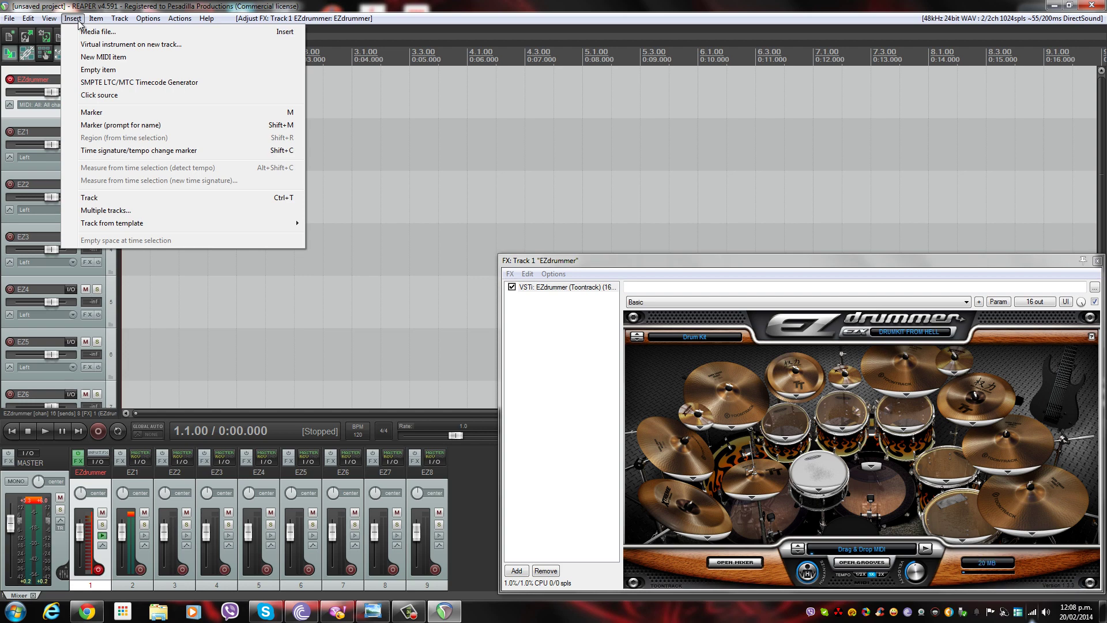
pyautogui.click(98, 56)
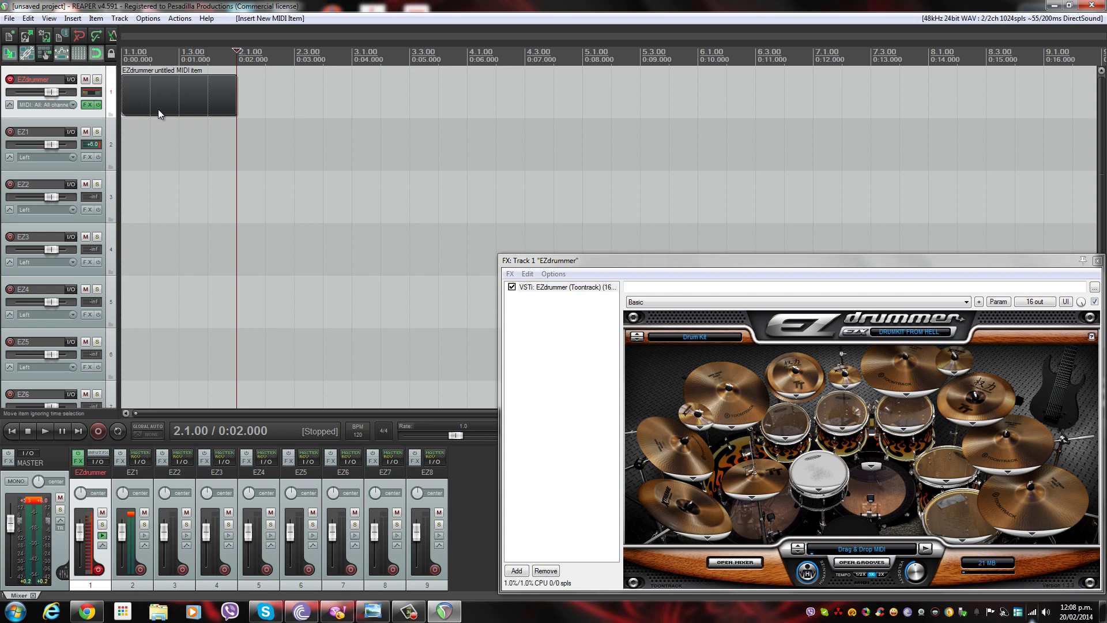
pyautogui.click(79, 20)
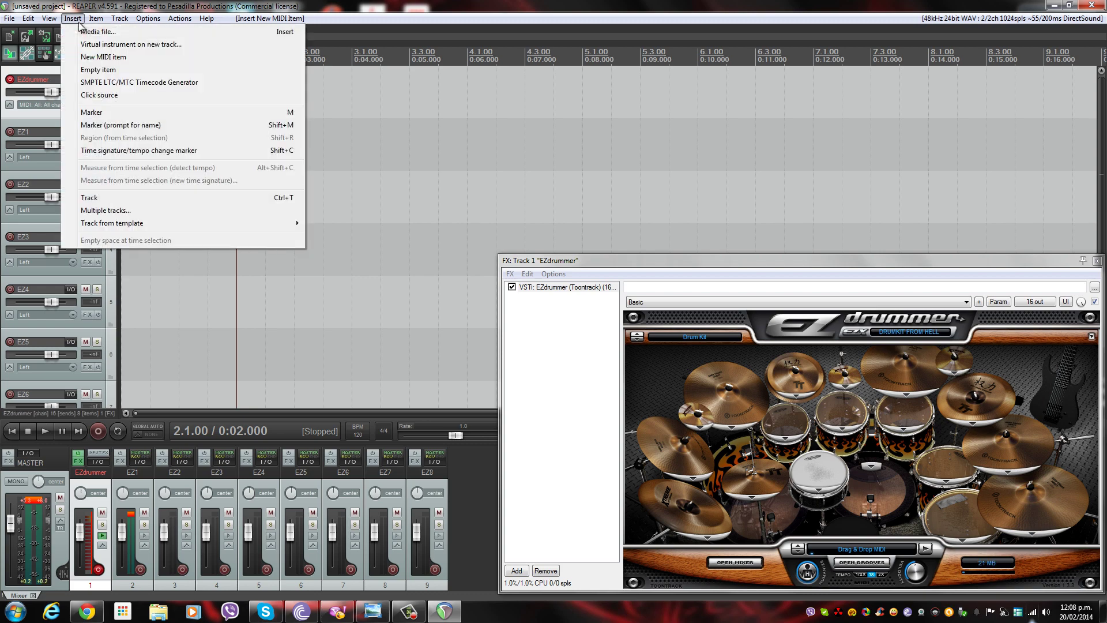
pyautogui.click(383, 82)
pyautogui.doubleClick(141, 101)
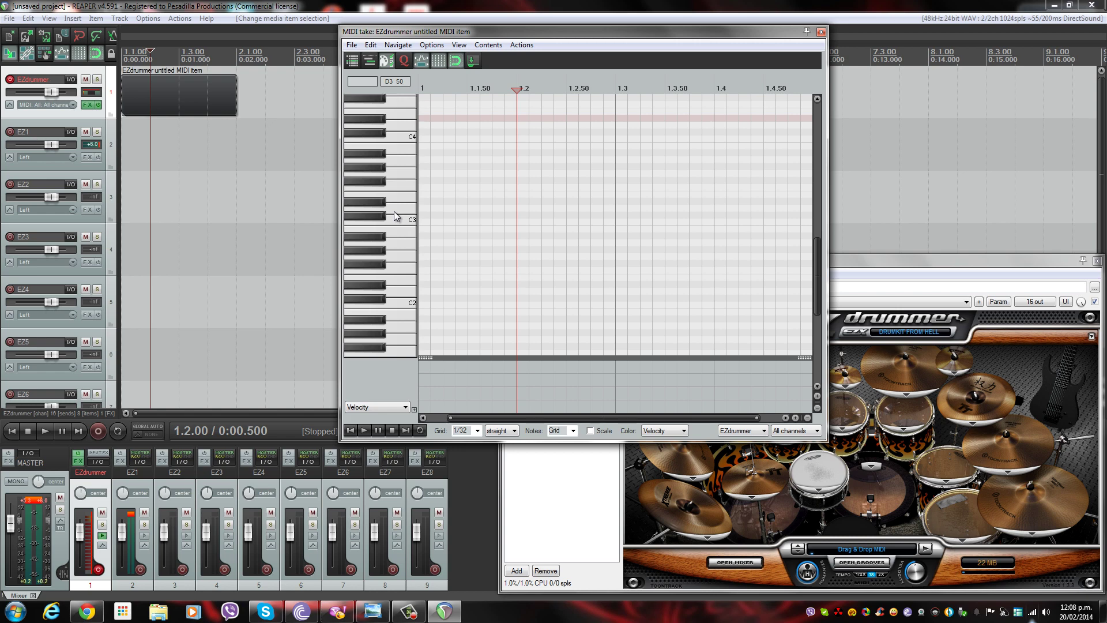
# - Audition piano-roll notes from F2 up to D4 and compare them with the snare drum in EZdrummer
pyautogui.click(404, 268)
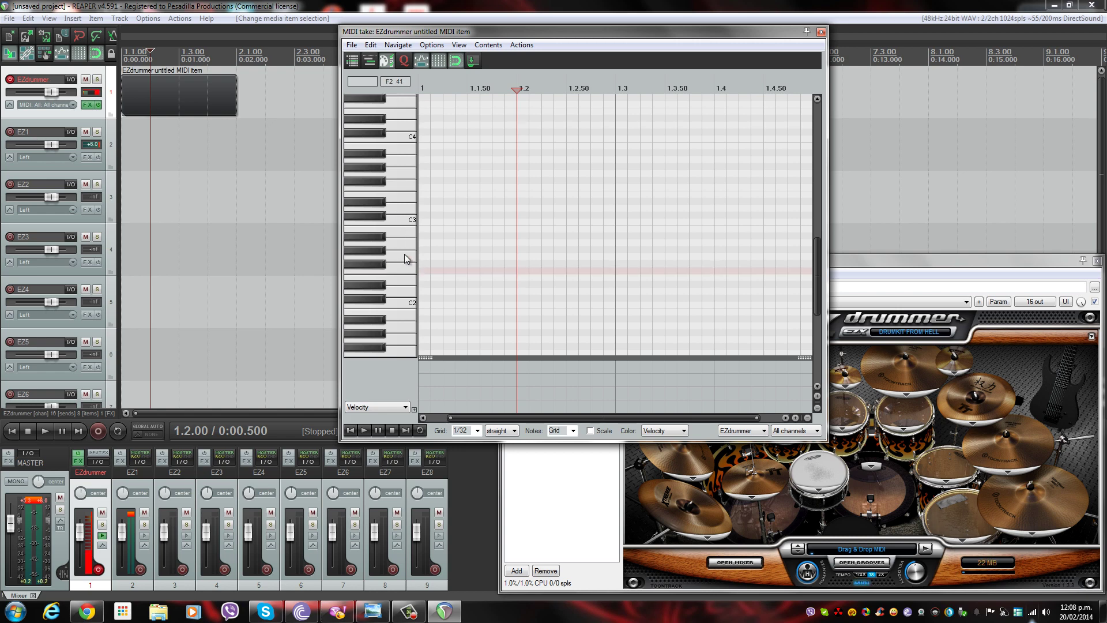
pyautogui.click(403, 229)
pyautogui.click(403, 194)
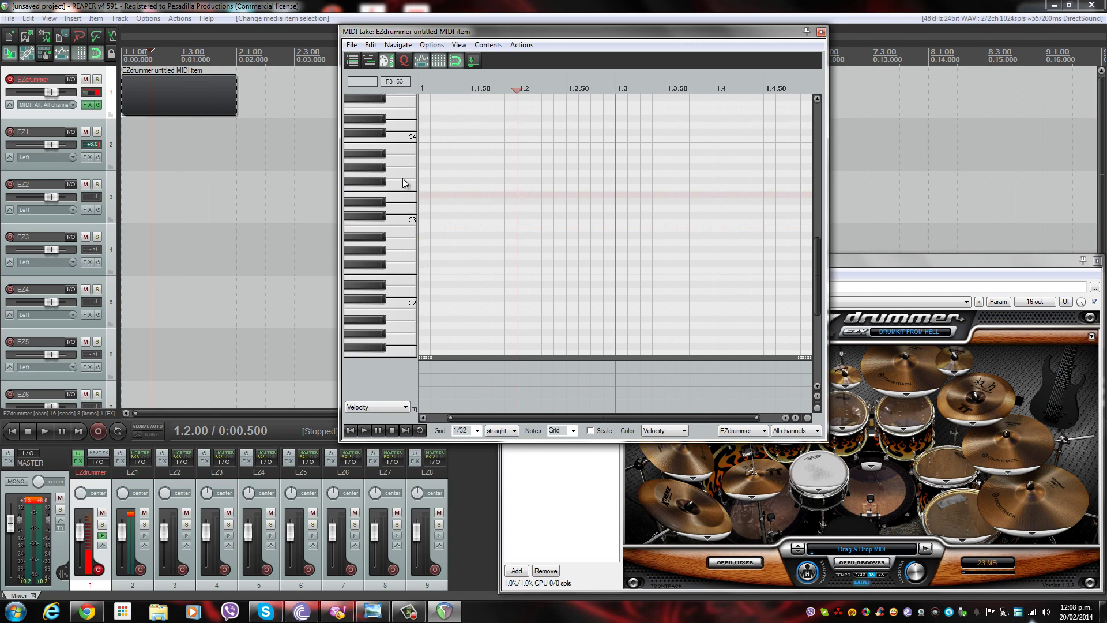
pyautogui.click(403, 174)
pyautogui.click(402, 154)
pyautogui.scroll(3, 404, 155)
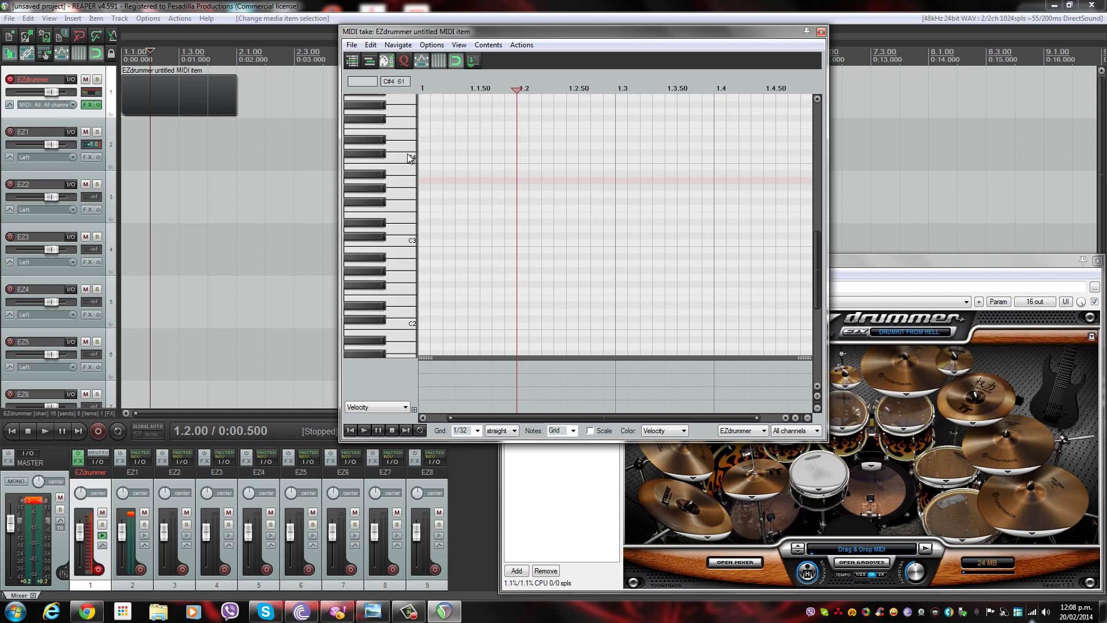
pyautogui.click(407, 153)
pyautogui.click(410, 143)
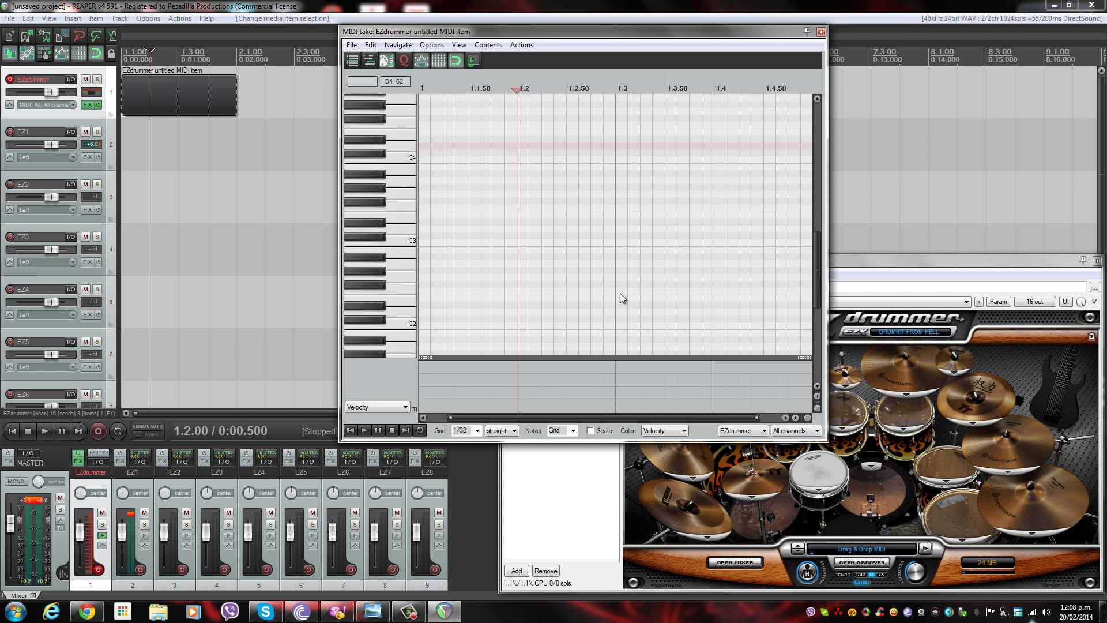
pyautogui.click(804, 459)
pyautogui.click(806, 461)
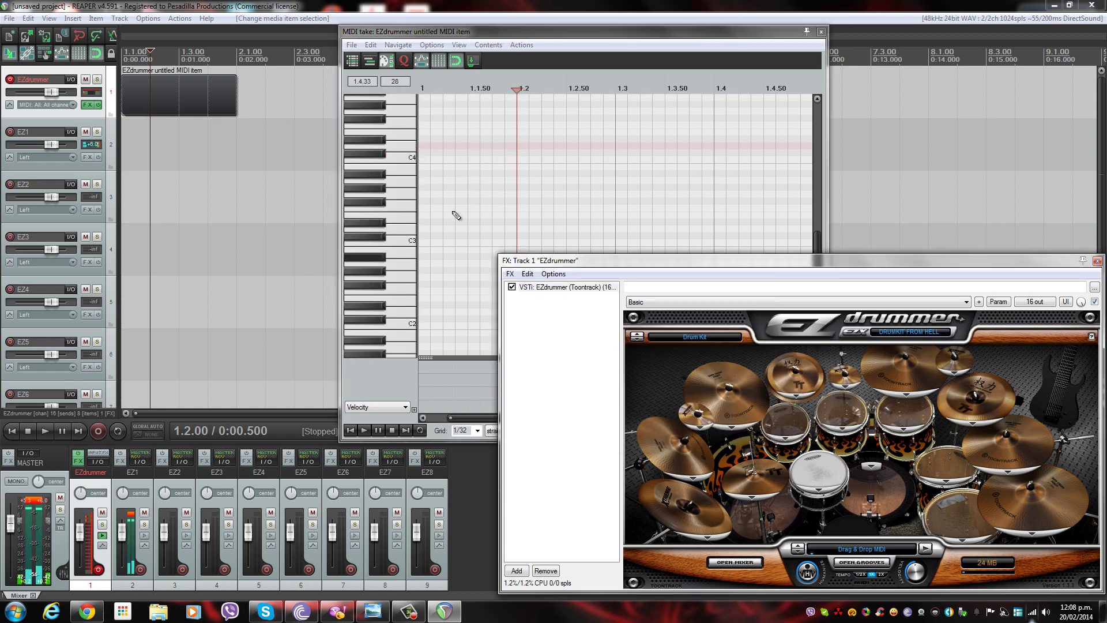
# - Audition higher piano-roll notes around C4 and up to A4 to hear which EZdrummer pieces they trigger
pyautogui.click(393, 168)
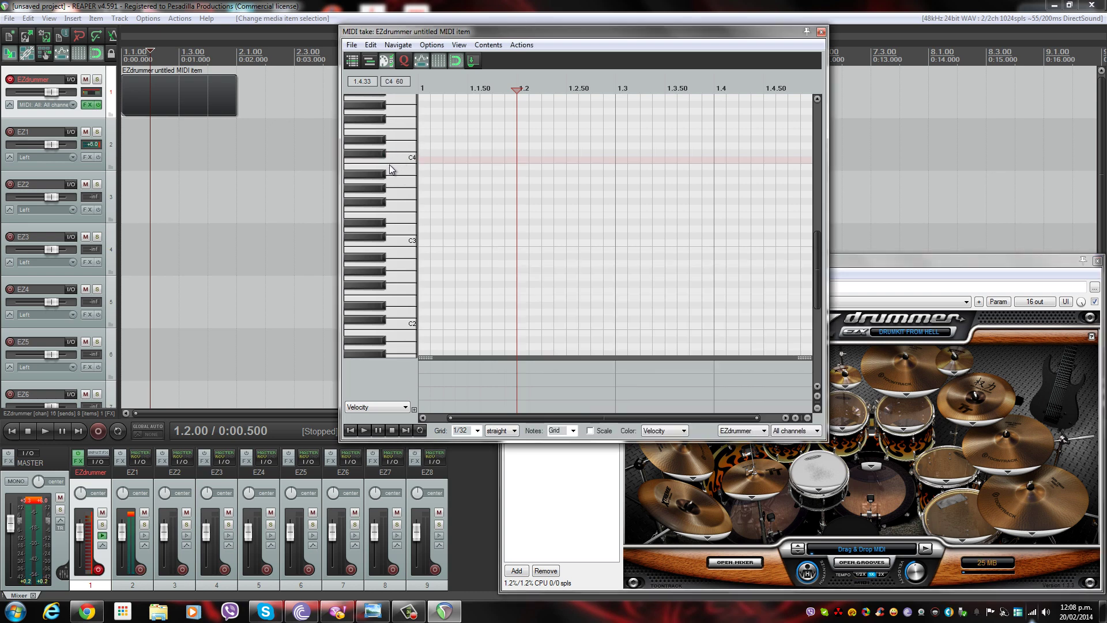
pyautogui.scroll(1, 390, 173)
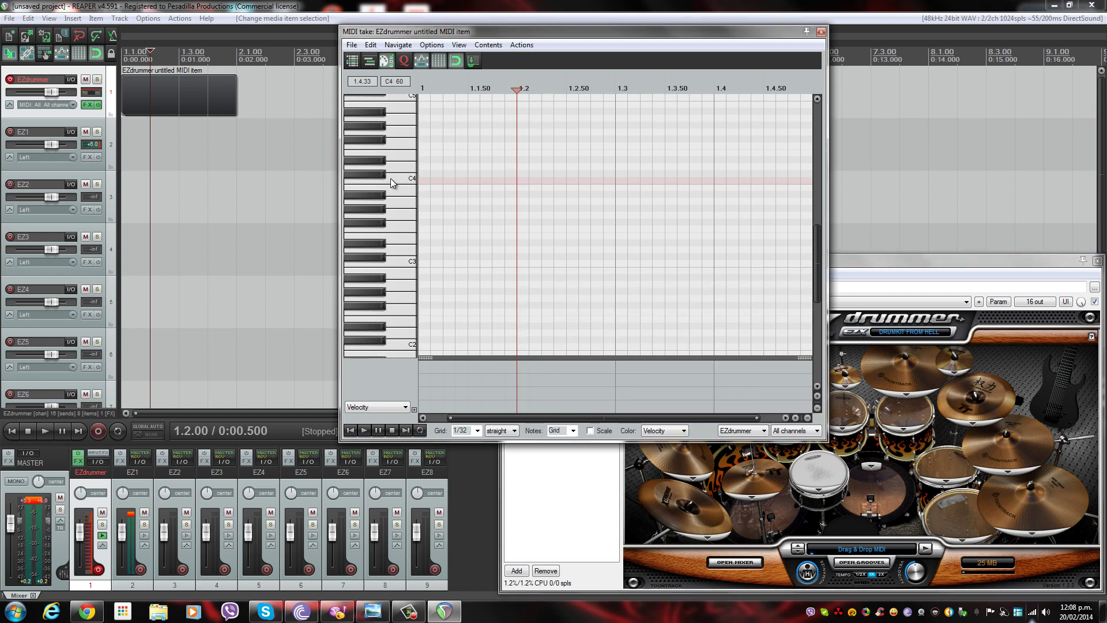
pyautogui.click(403, 120)
pyautogui.click(403, 119)
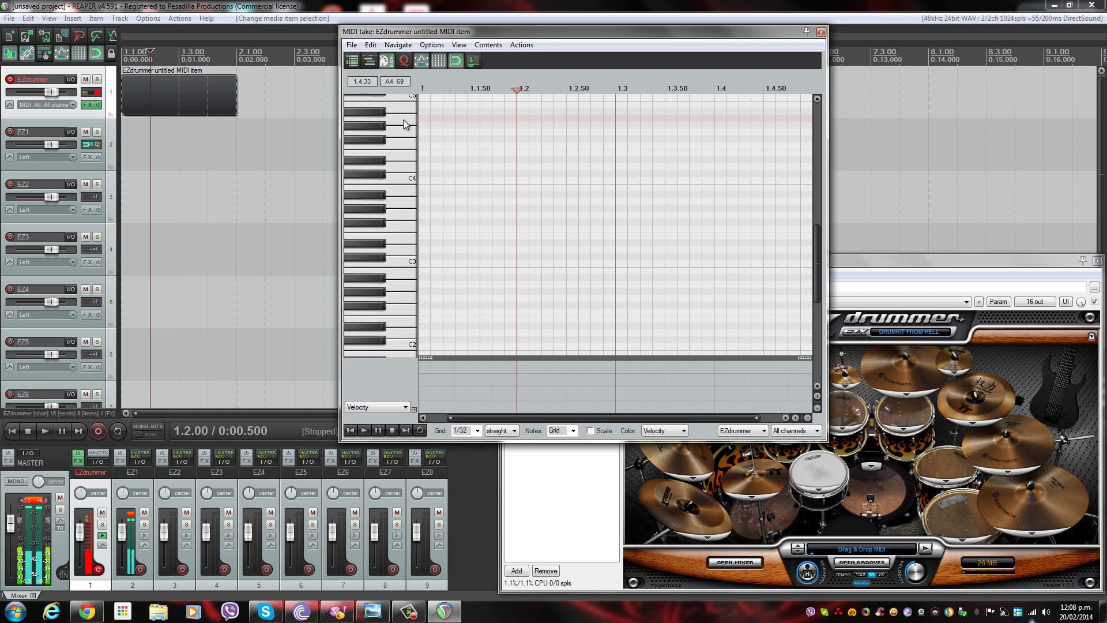
pyautogui.scroll(1, 400, 139)
pyautogui.click(397, 226)
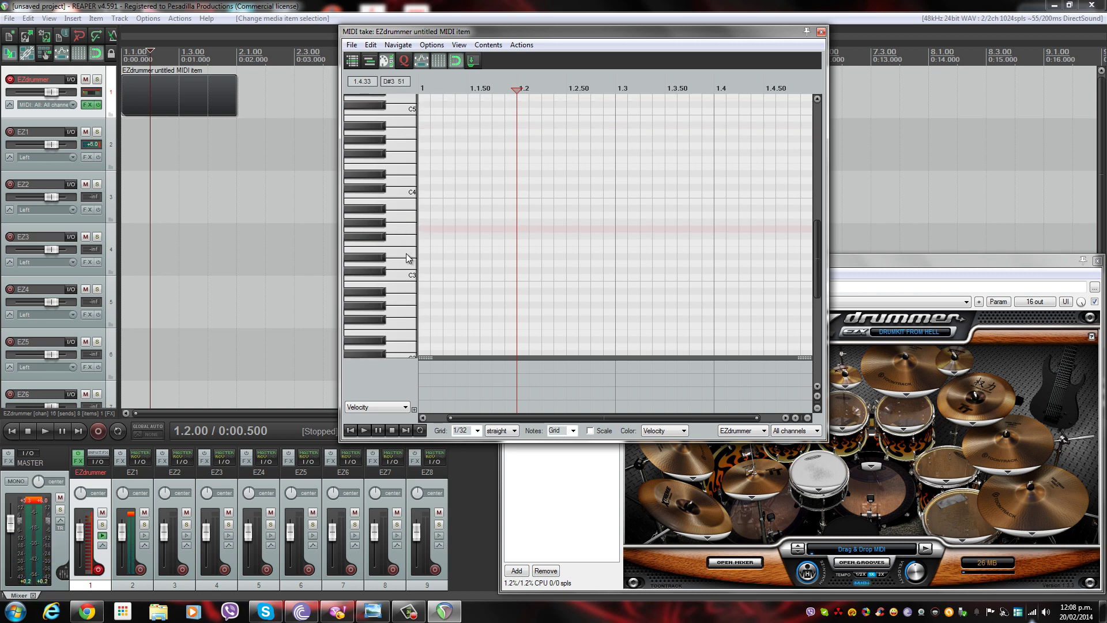
# - Audition lower piano-roll notes in turn from just above C3 down through G2 and E2 to B1
pyautogui.click(406, 251)
pyautogui.click(408, 264)
pyautogui.click(407, 285)
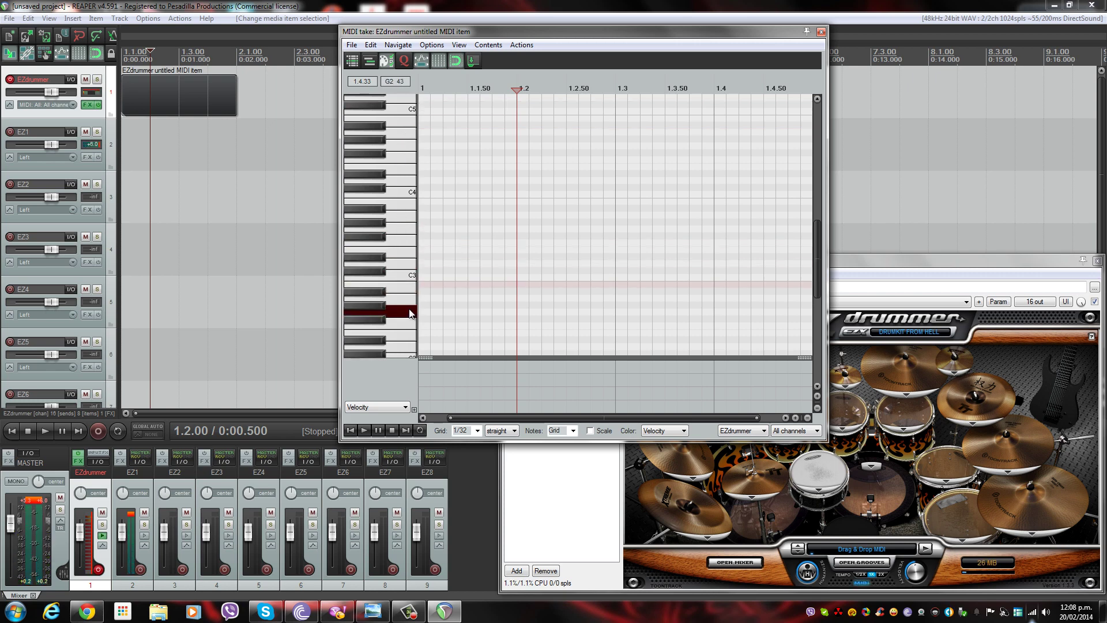
pyautogui.click(407, 312)
pyautogui.click(406, 326)
pyautogui.click(406, 332)
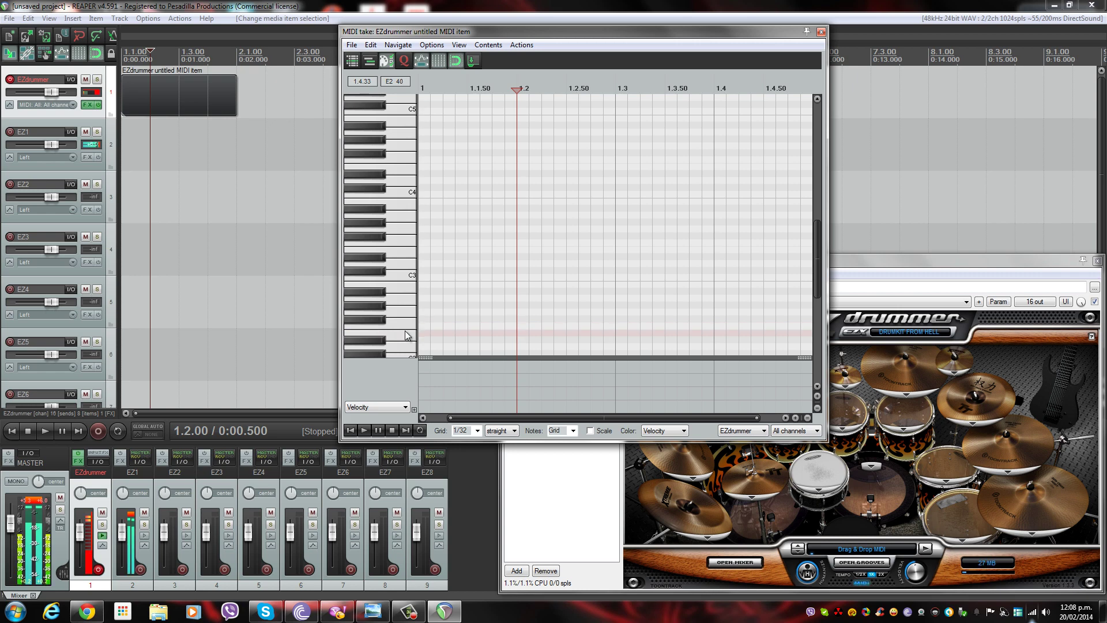
pyautogui.scroll(-1, 405, 331)
pyautogui.click(406, 331)
pyautogui.scroll(-2, 406, 332)
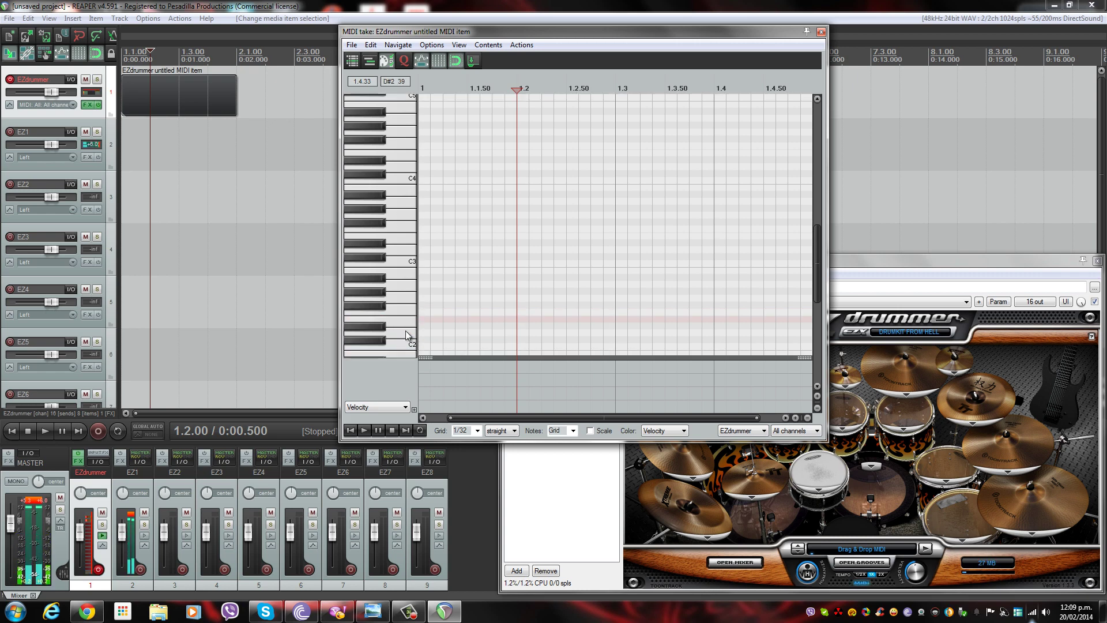
pyautogui.click(406, 332)
pyautogui.scroll(-2, 406, 332)
pyautogui.click(406, 332)
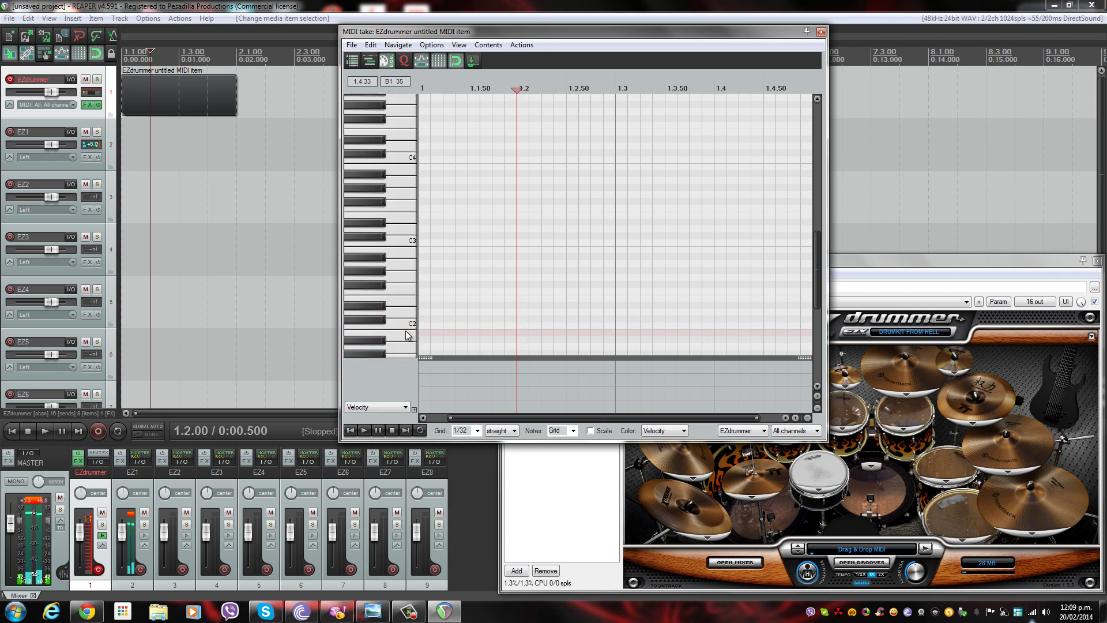
# - Insert a 1/32 note on B1 at the very start of the first measure
pyautogui.click(426, 341)
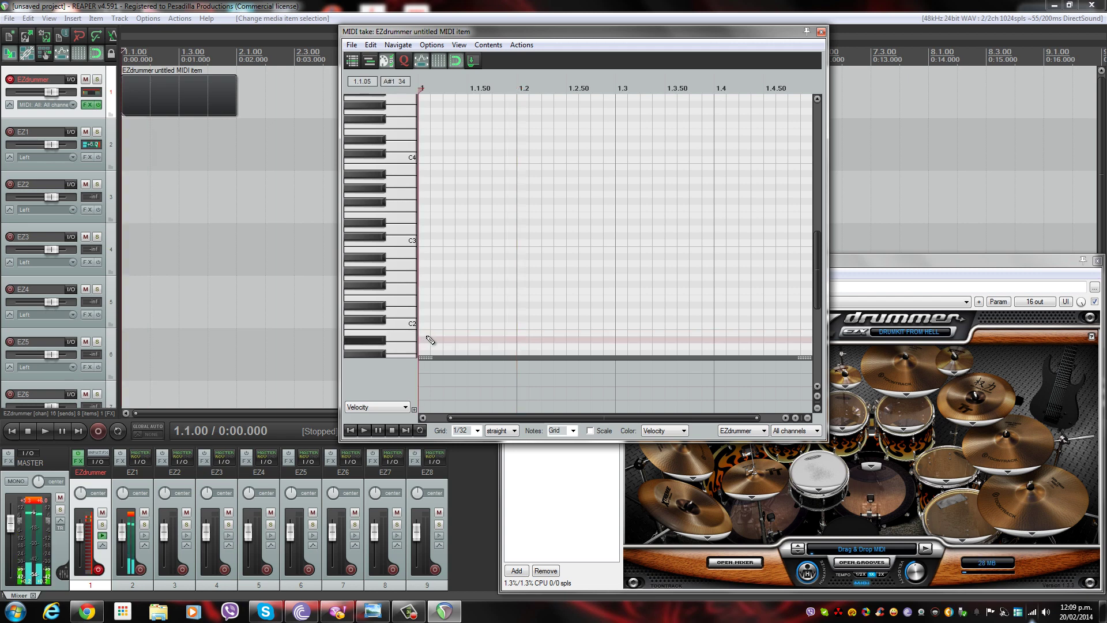
pyautogui.click(426, 333)
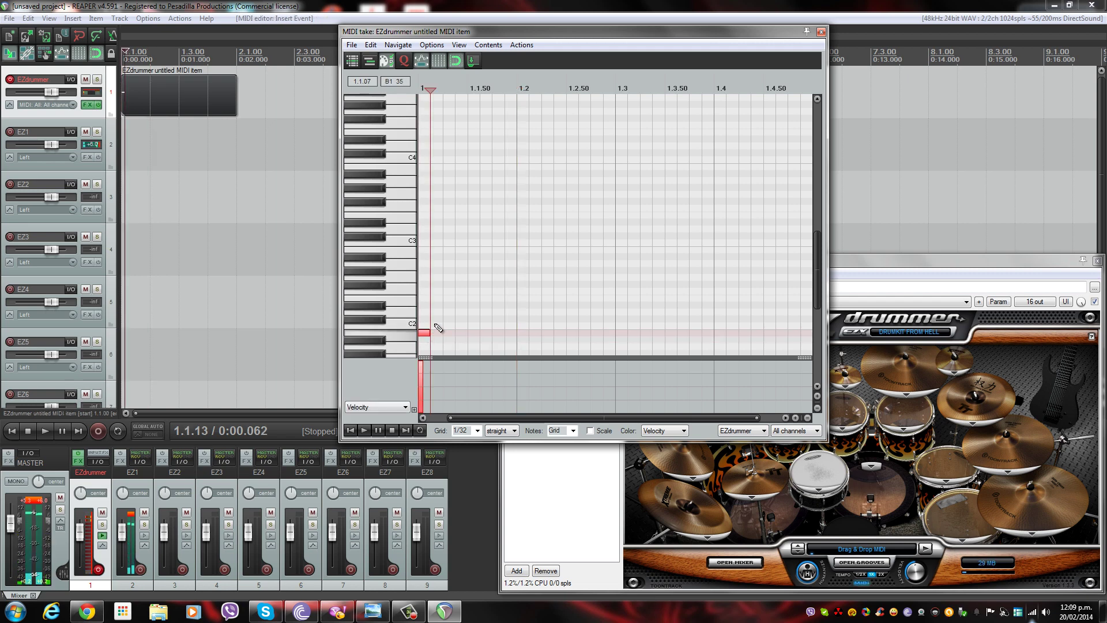
pyautogui.click(449, 323)
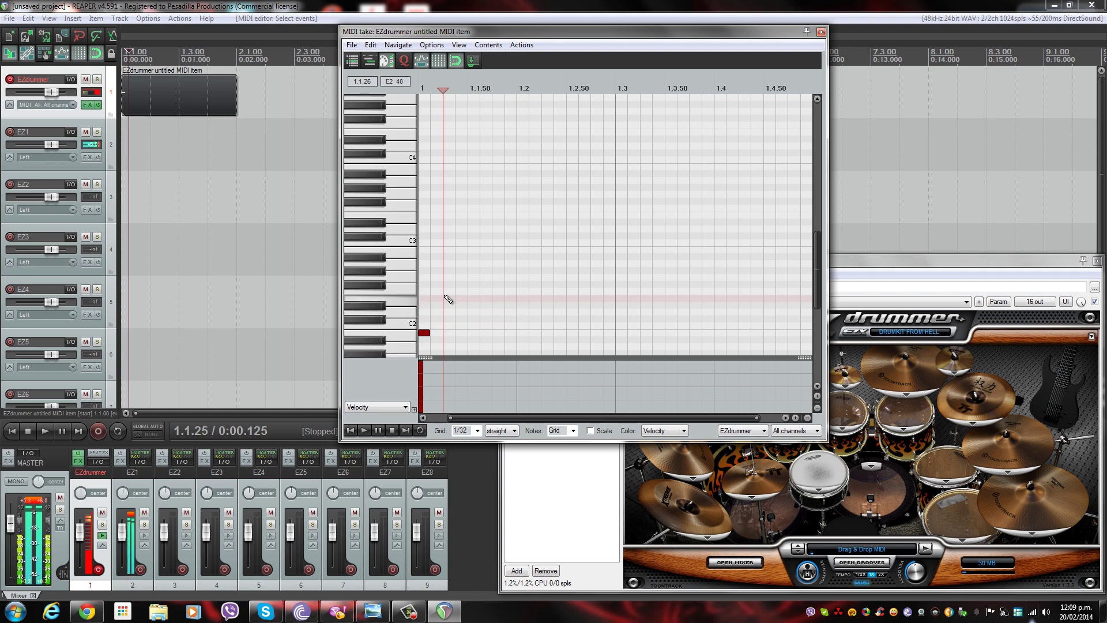
# - Try notes on E2, F#2, F2 and G2 at 1.1.25 and delete each of them again
pyautogui.click(444, 296)
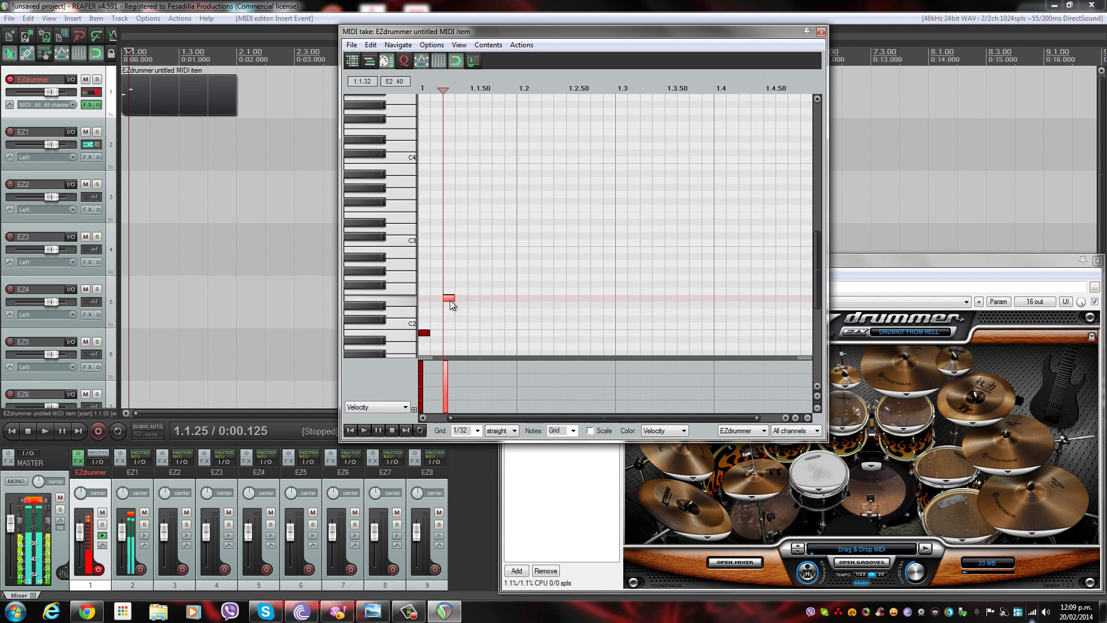
pyautogui.click(449, 295)
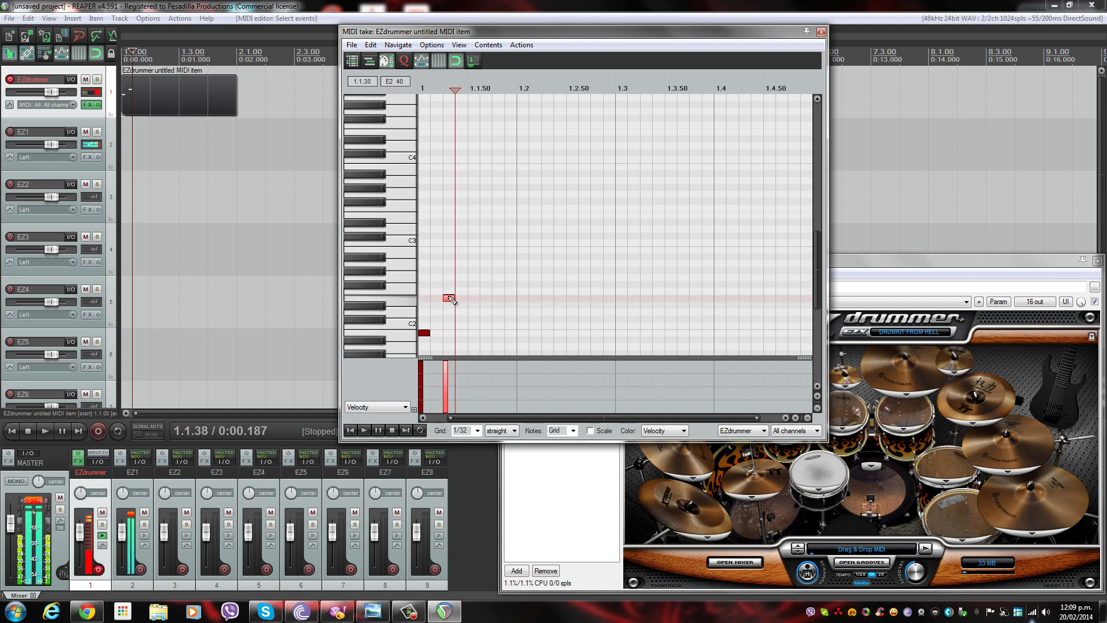
pyautogui.doubleClick(449, 298)
pyautogui.click(445, 285)
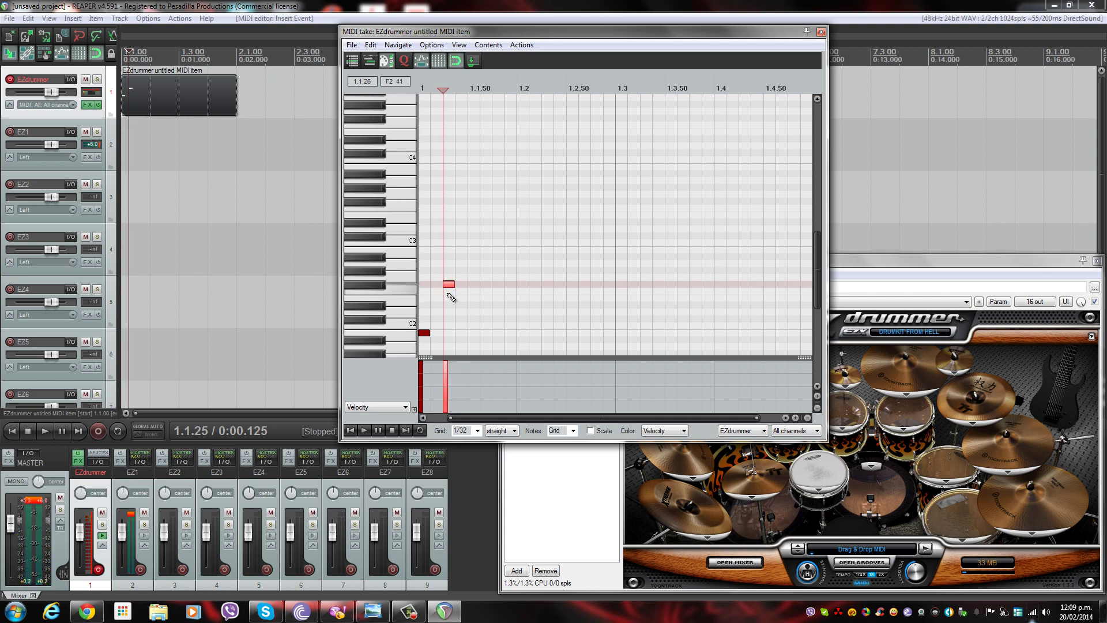
pyautogui.click(447, 288)
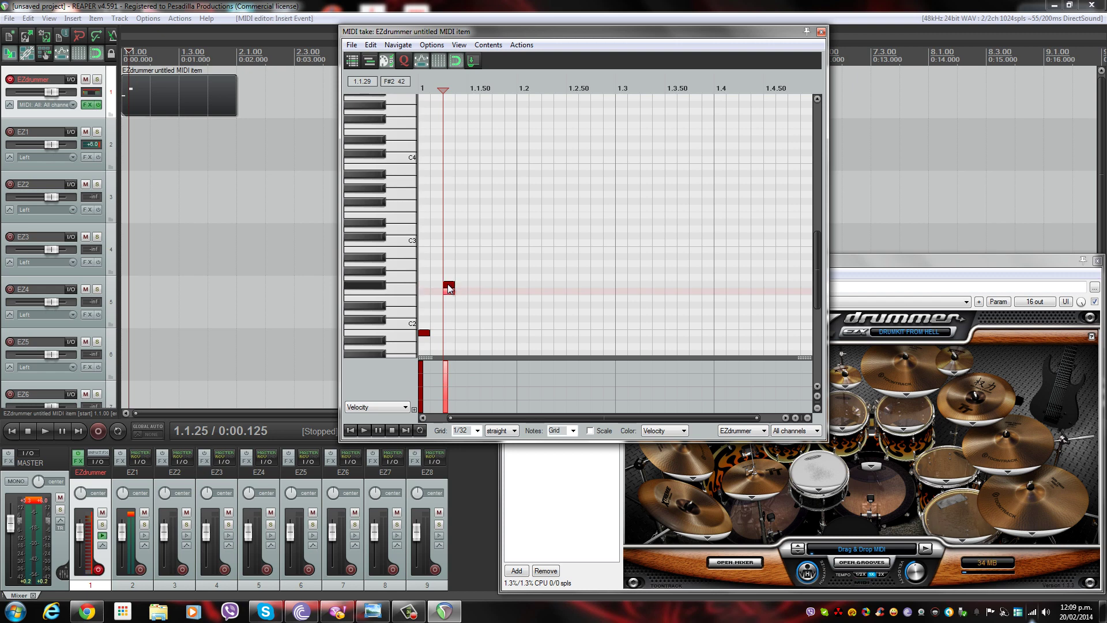
pyautogui.doubleClick(450, 283)
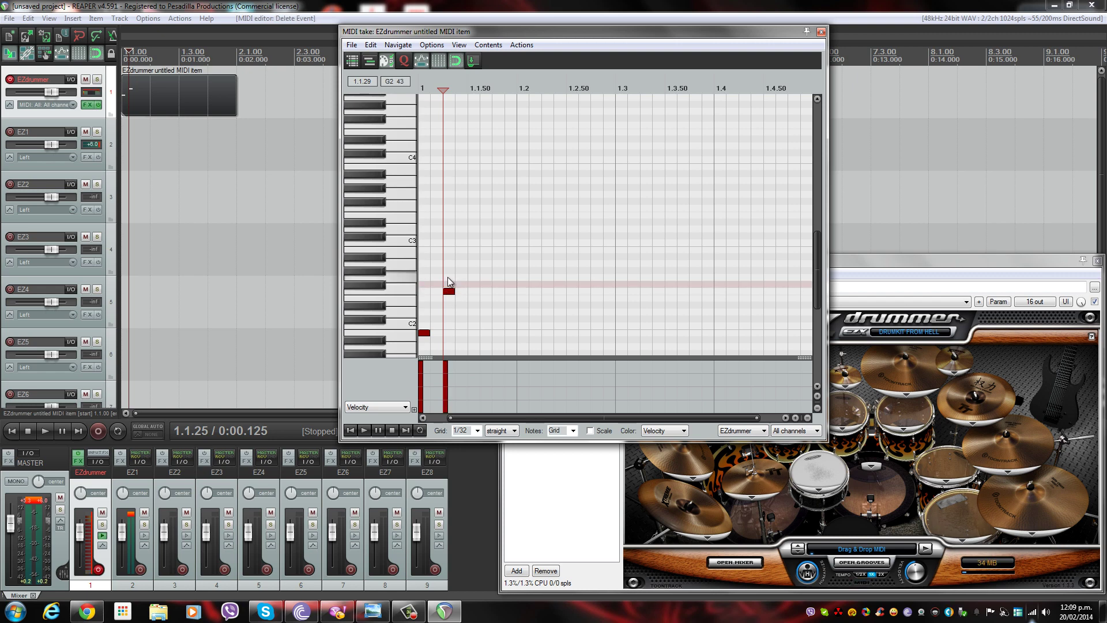
pyautogui.click(448, 277)
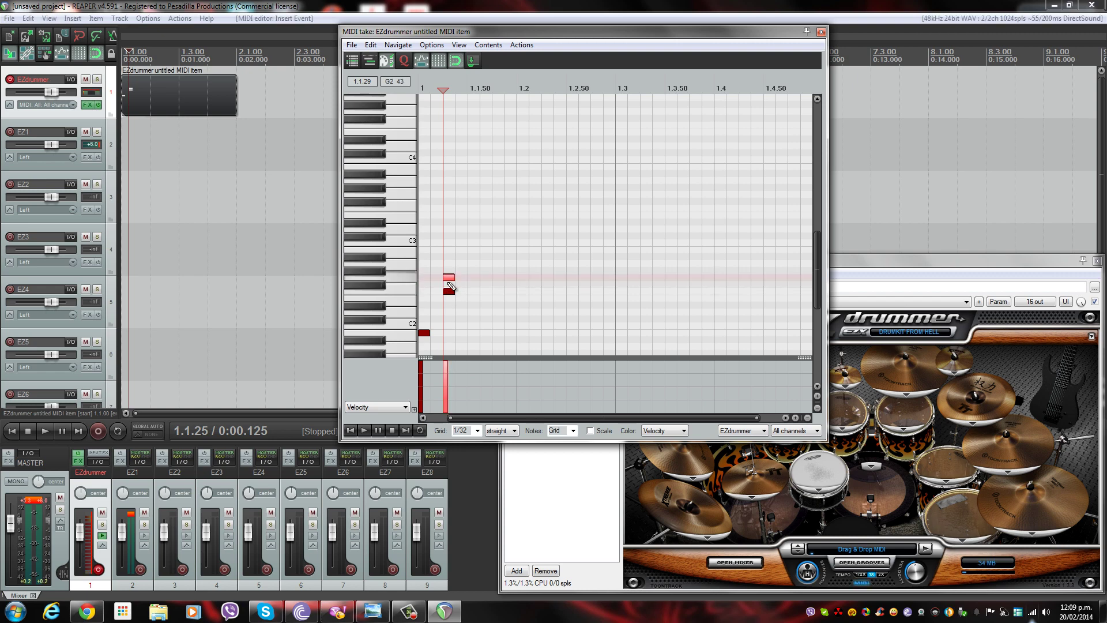
pyautogui.click(406, 278)
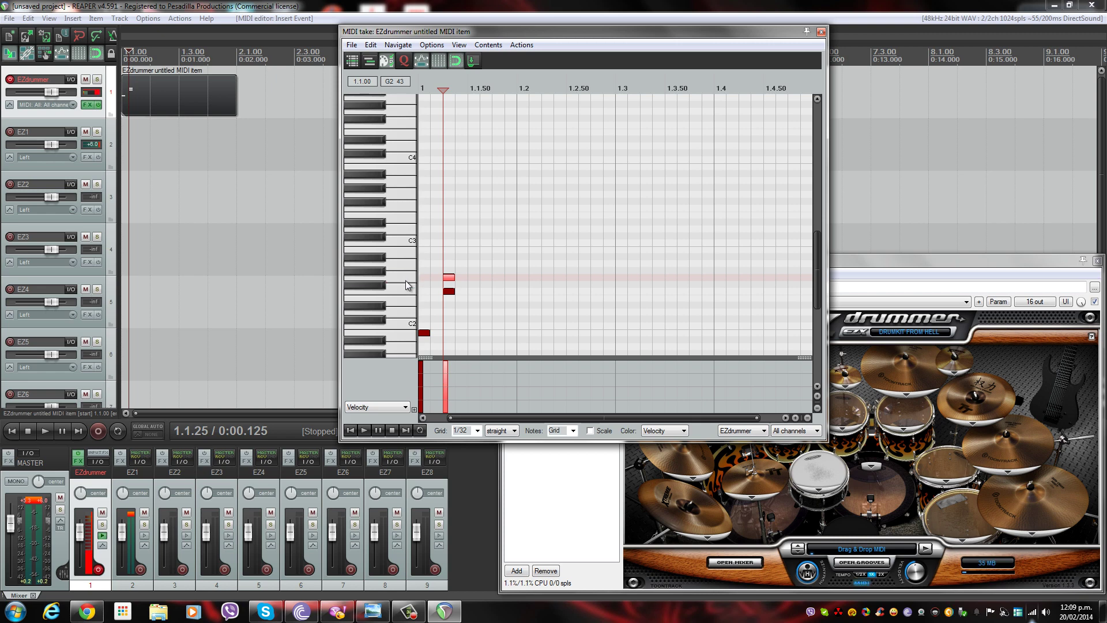
pyautogui.doubleClick(451, 292)
pyautogui.click(452, 278)
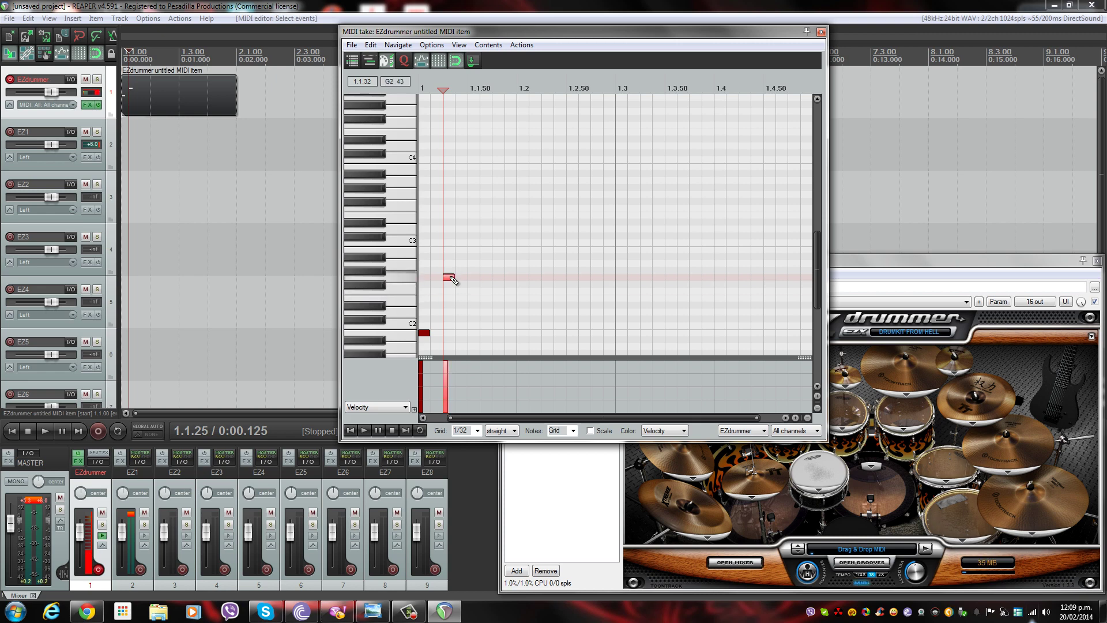
pyautogui.doubleClick(452, 278)
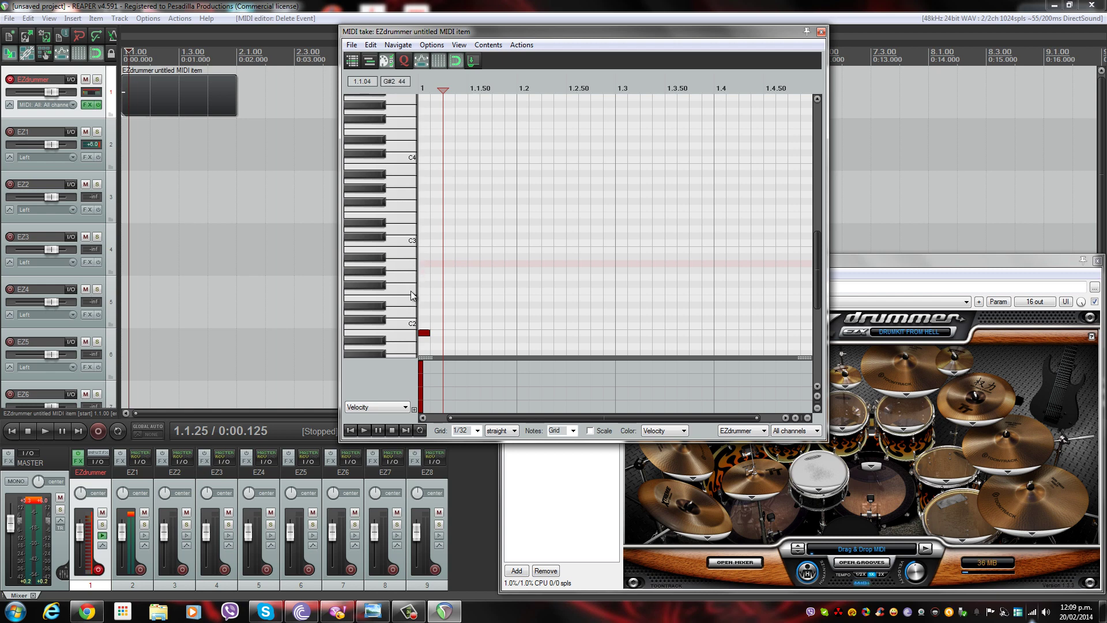
# - Audition two more piano-roll keys and add a D2 note at 1.1.25 followed by B1 notes at 1.1.50 and 1.1.75
pyautogui.click(410, 213)
pyautogui.click(412, 192)
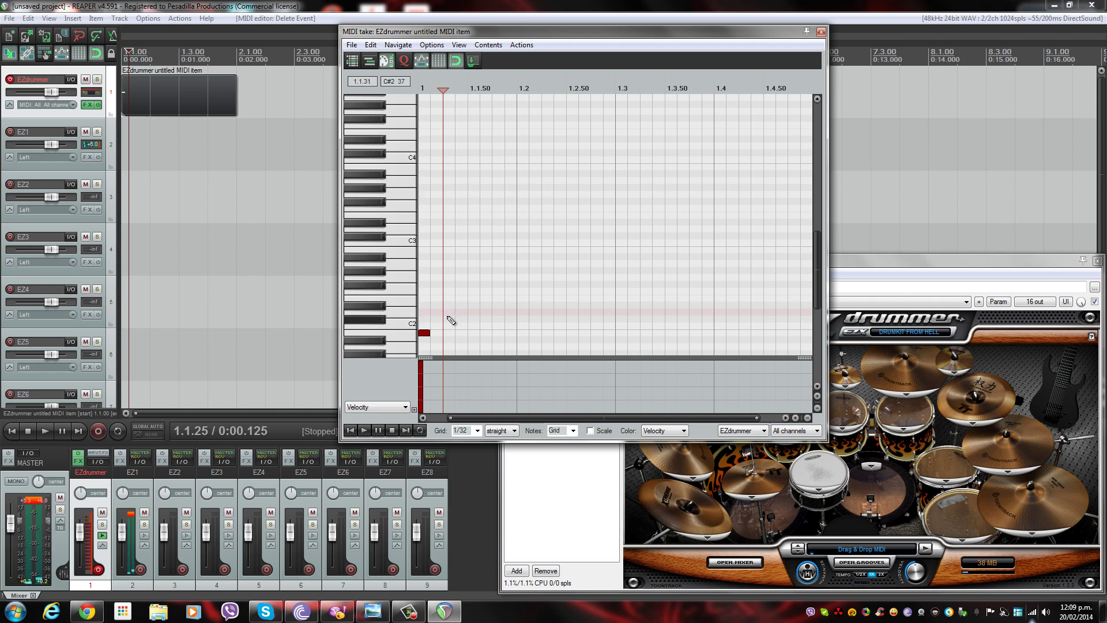
pyautogui.click(451, 312)
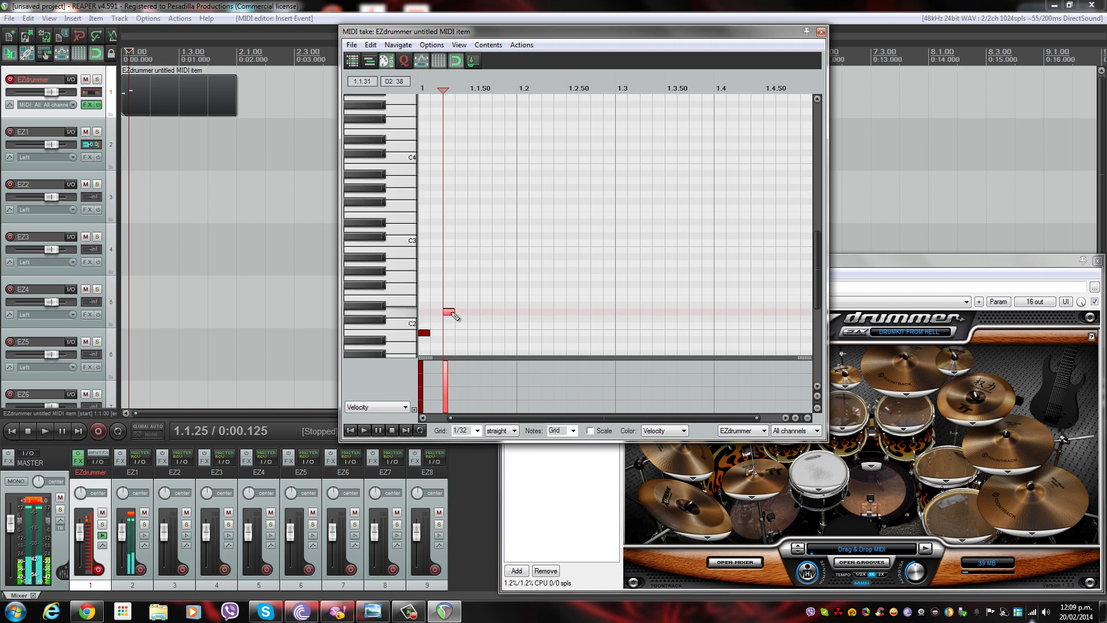
pyautogui.click(474, 333)
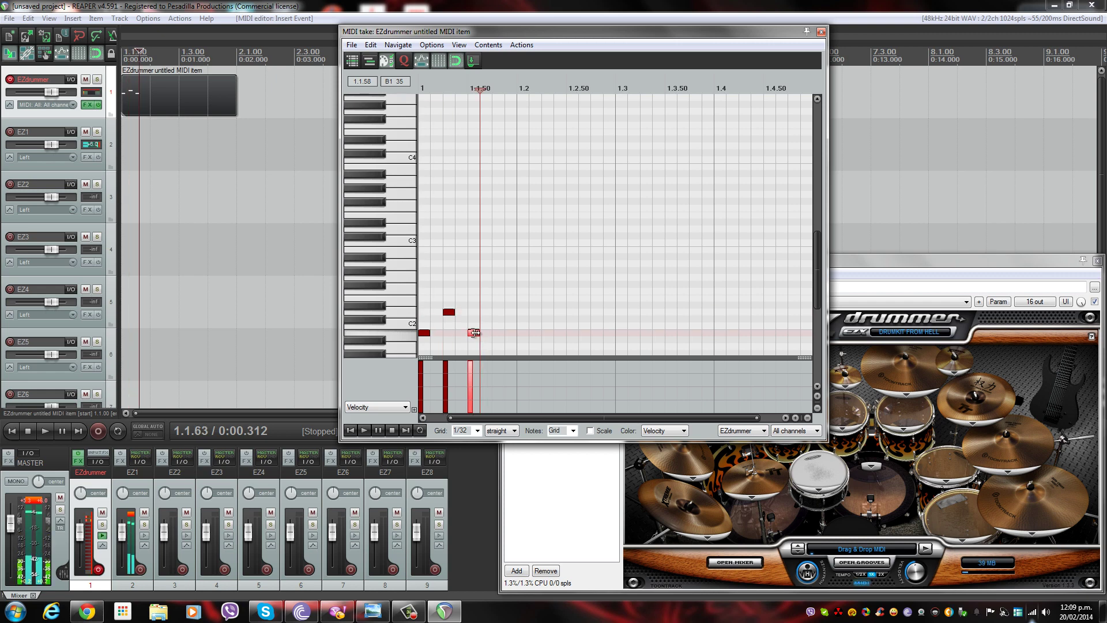
pyautogui.click(499, 333)
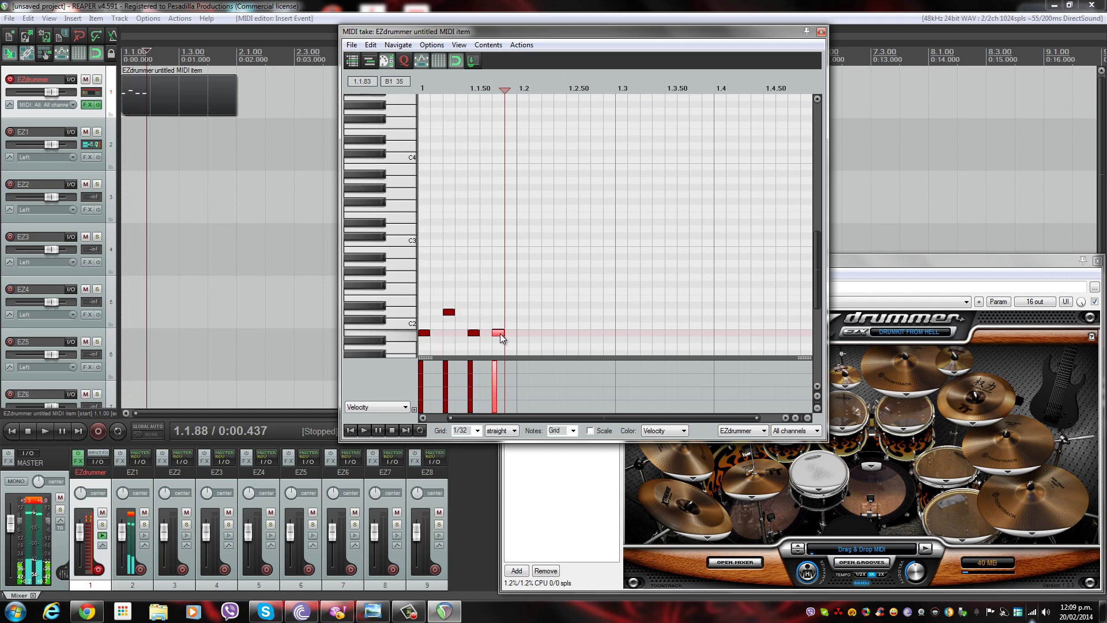
# - Extend the pattern through beats 2 and 3 with D2 notes at 1.2.13, 1.3.00 and 1.3.88, adding two B1 notes between each pair
pyautogui.click(533, 312)
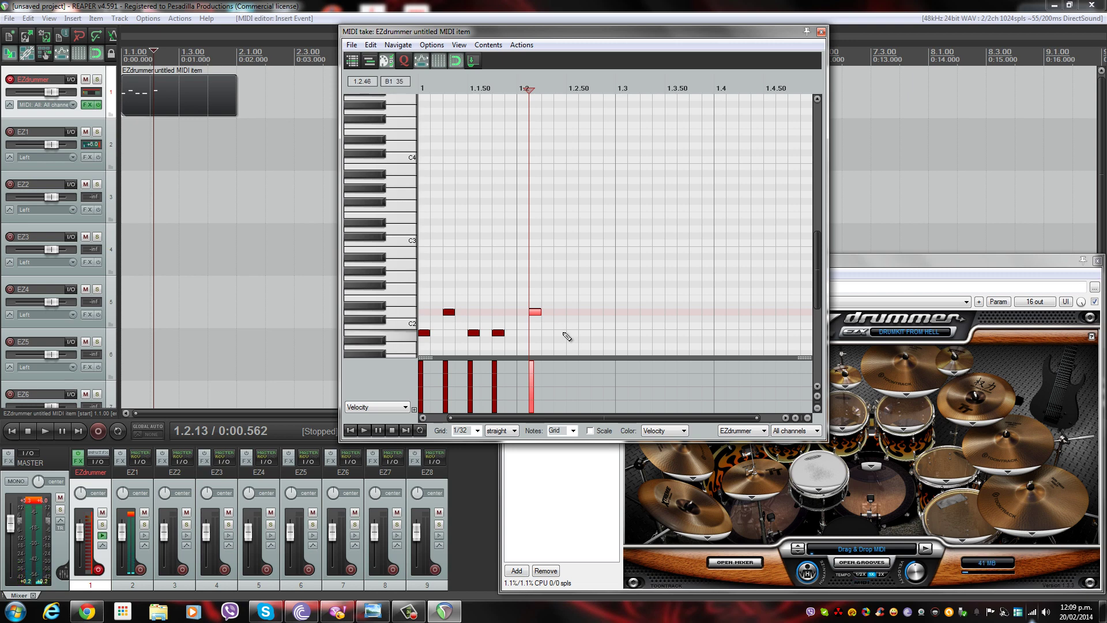
pyautogui.click(562, 334)
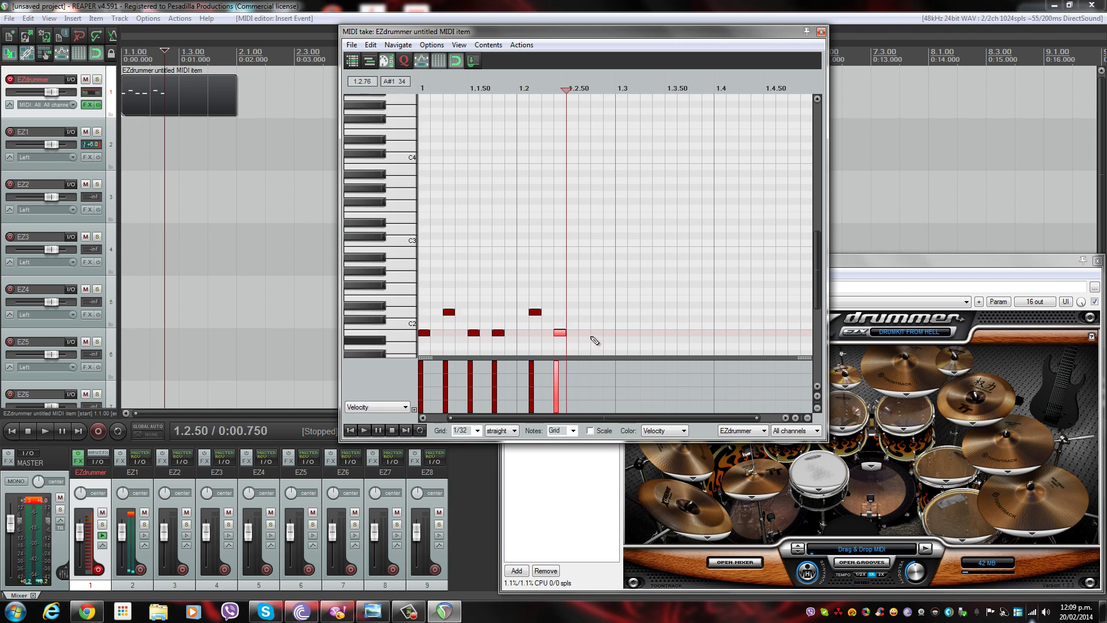
pyautogui.click(585, 333)
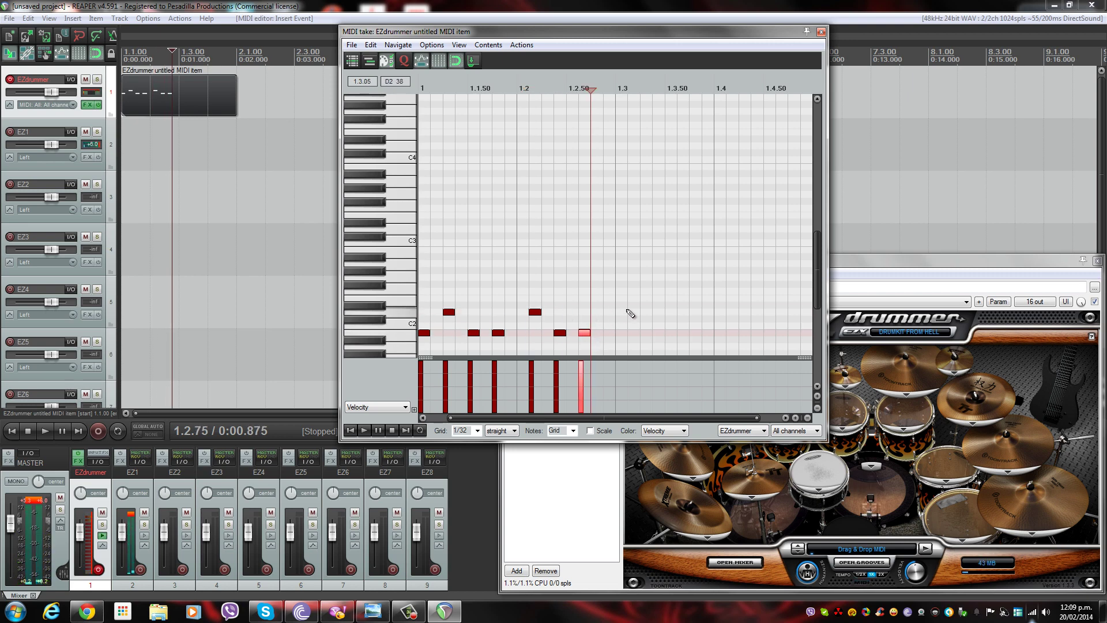
pyautogui.click(623, 313)
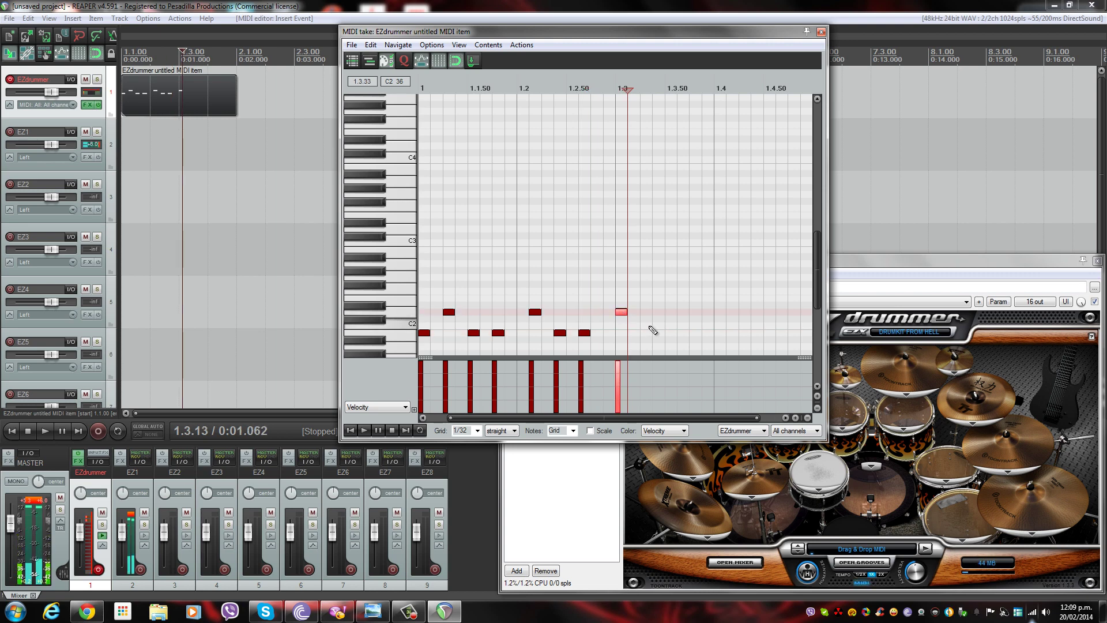
pyautogui.click(646, 333)
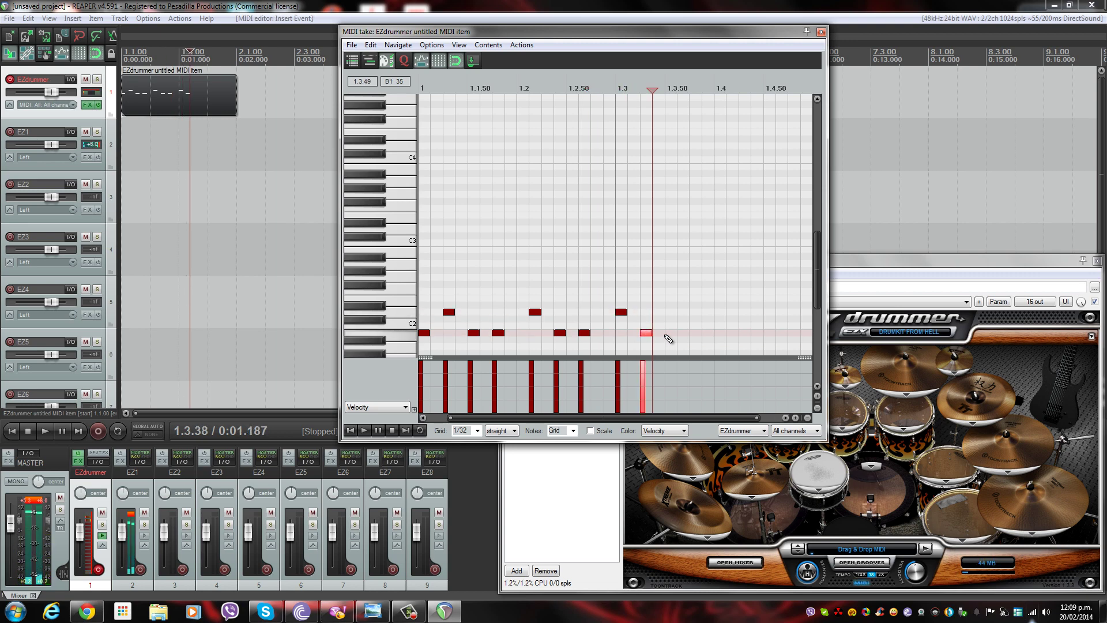
pyautogui.click(671, 334)
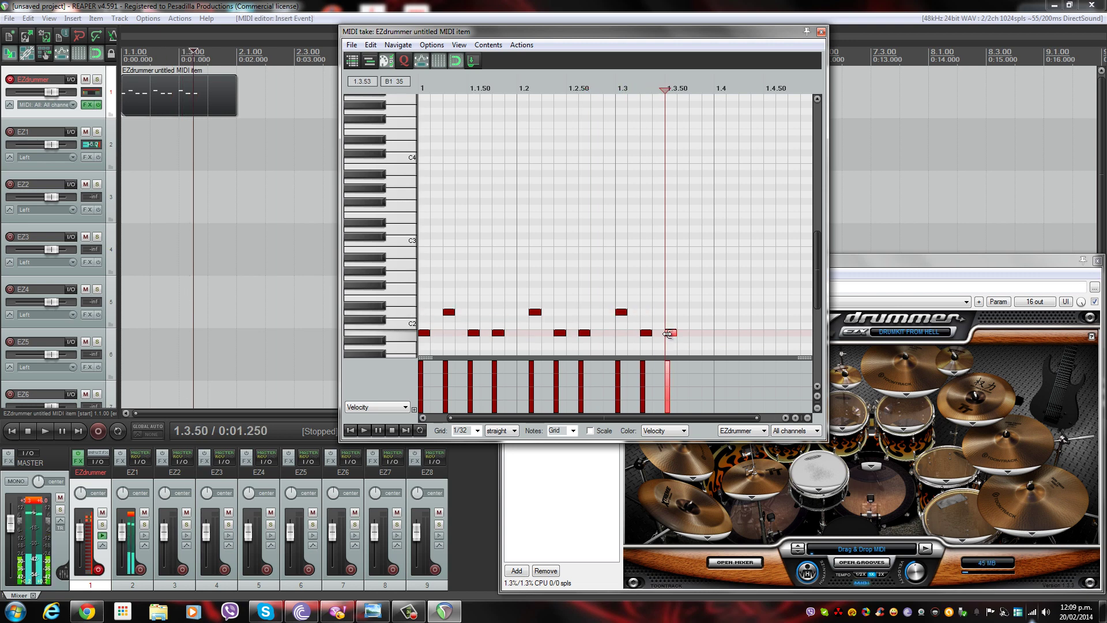
pyautogui.click(706, 312)
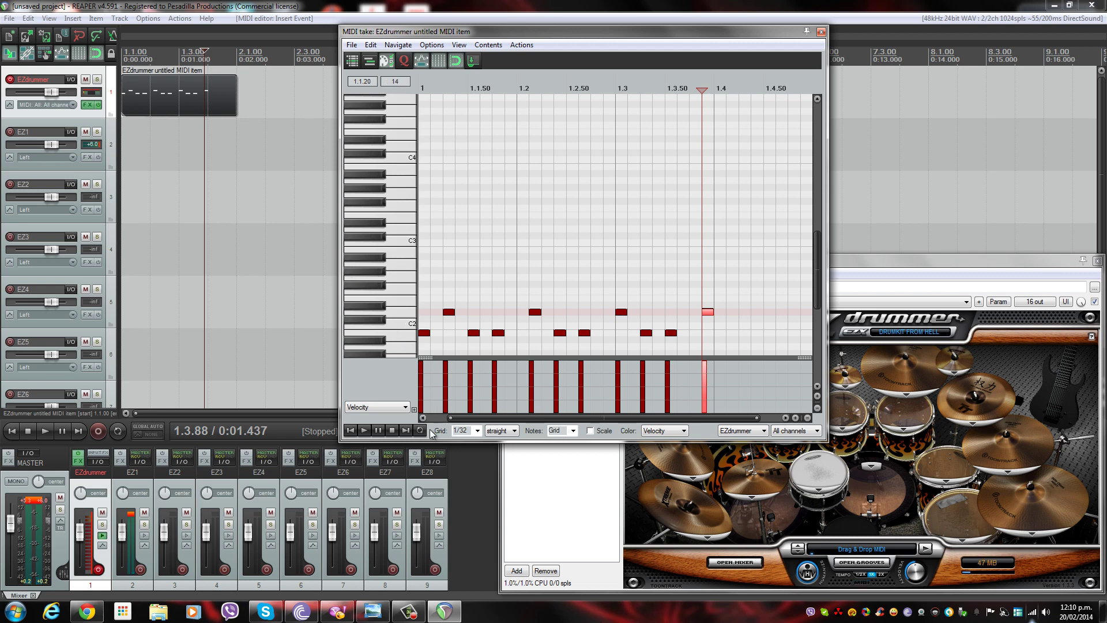
# - Play the drum pattern from the start of the item, stop playback and close the MIDI editor
pyautogui.click(350, 431)
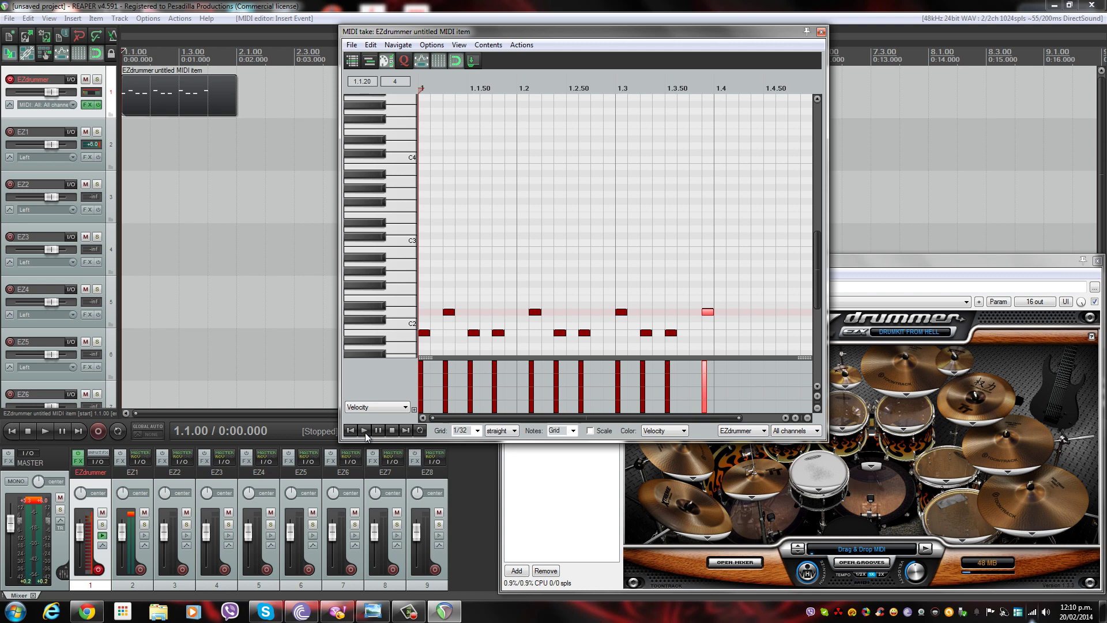
pyautogui.click(364, 432)
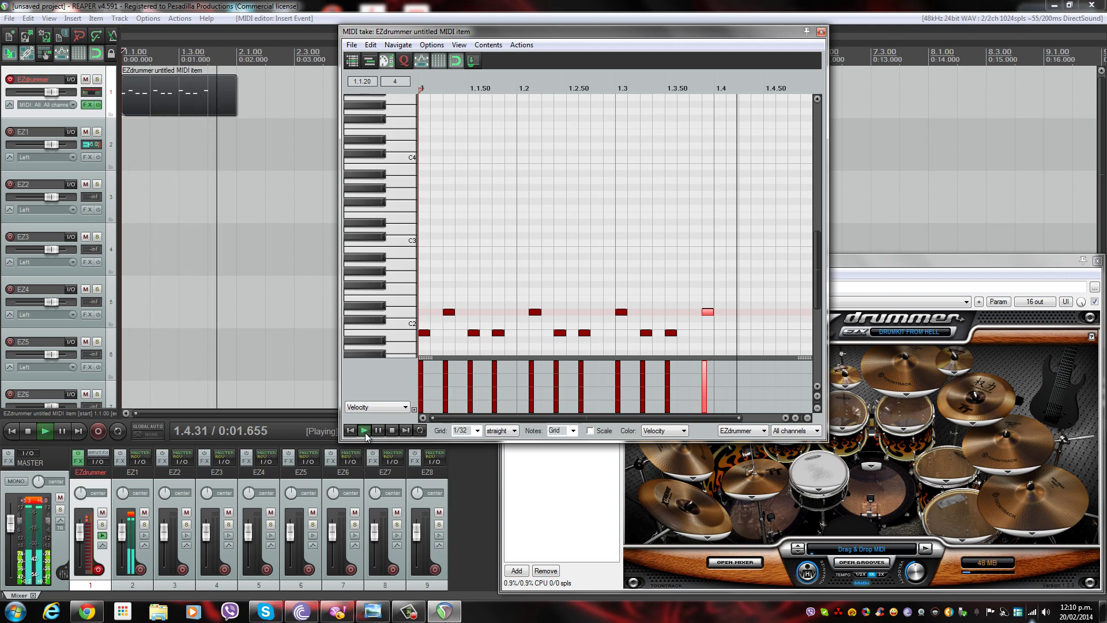
pyautogui.click(365, 433)
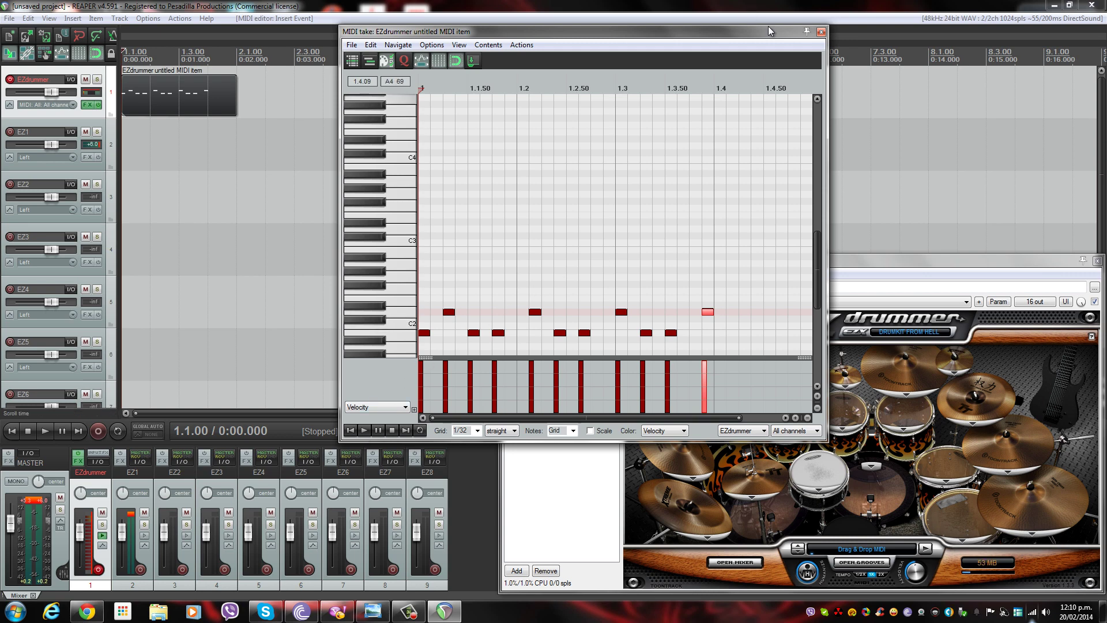
pyautogui.click(821, 32)
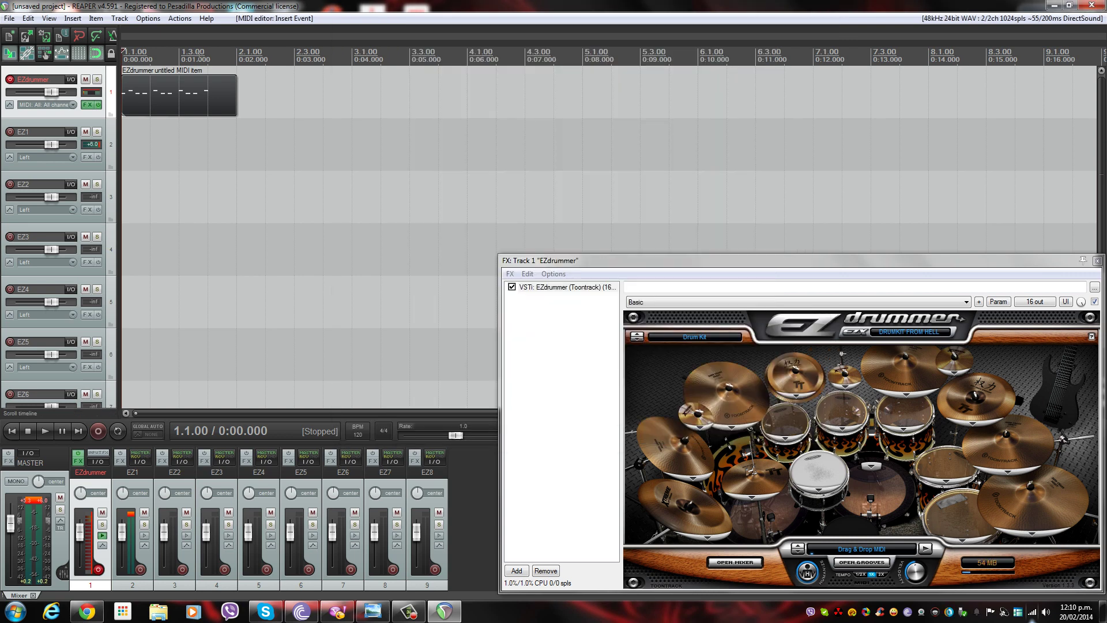
# - Reopen the programmed MIDI item on the EZdrummer track, close its editor and remove the item from the track
pyautogui.click(190, 99)
pyautogui.doubleClick(190, 99)
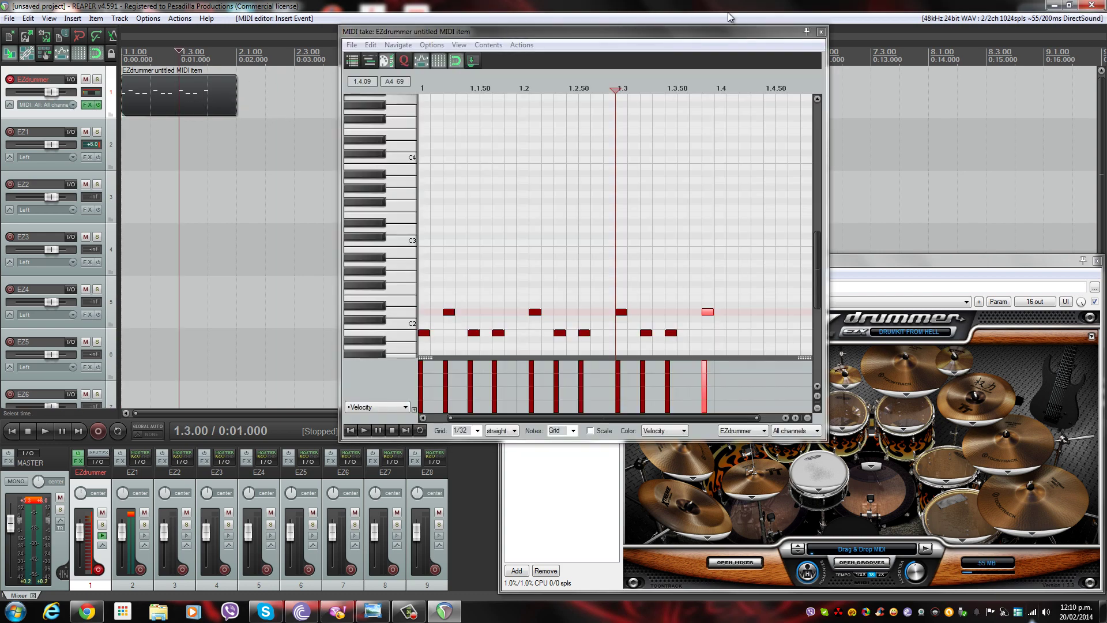
pyautogui.click(822, 31)
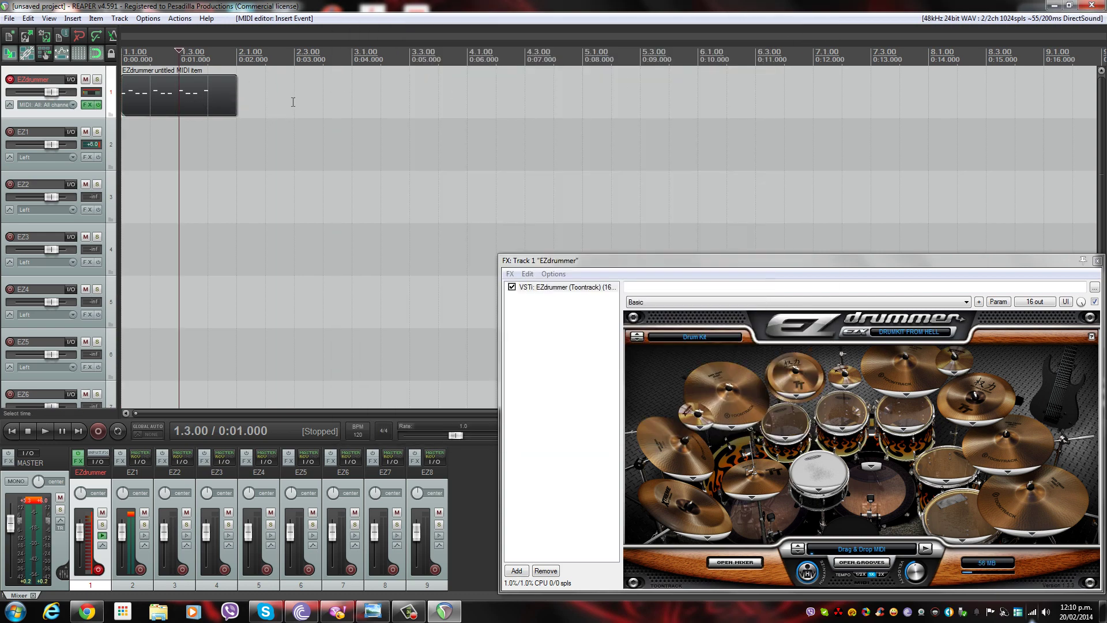
pyautogui.rightClick(210, 114)
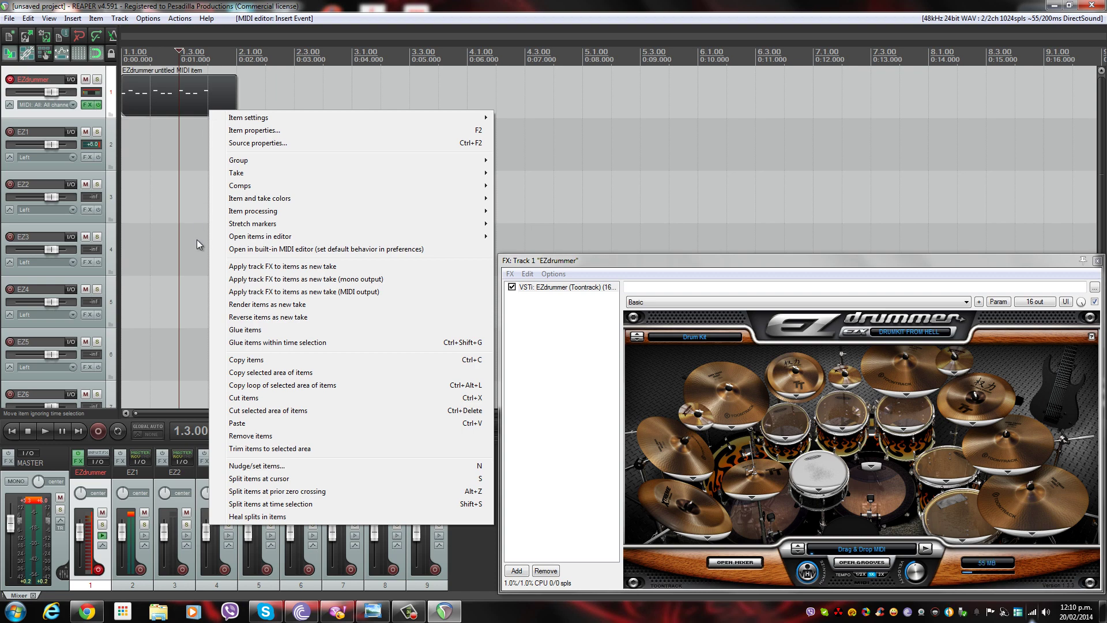
pyautogui.click(254, 435)
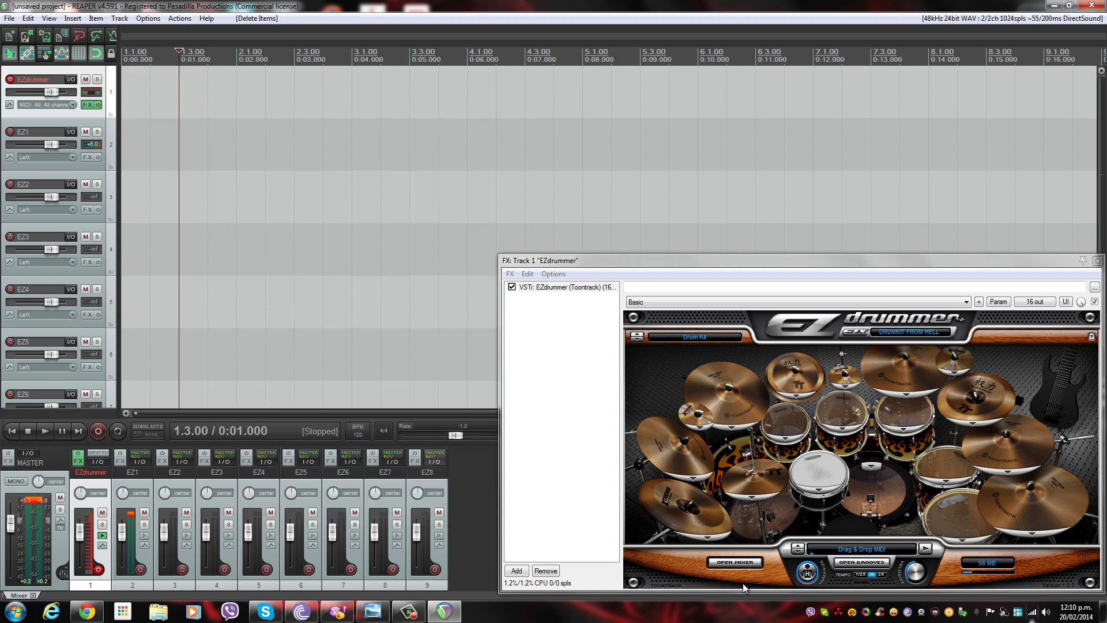
# - Open EZdrummer's groove browser and choose the METAL (1/4) straight 4/4 category of the EZX DRUMKIT FROM HELL library
pyautogui.click(860, 563)
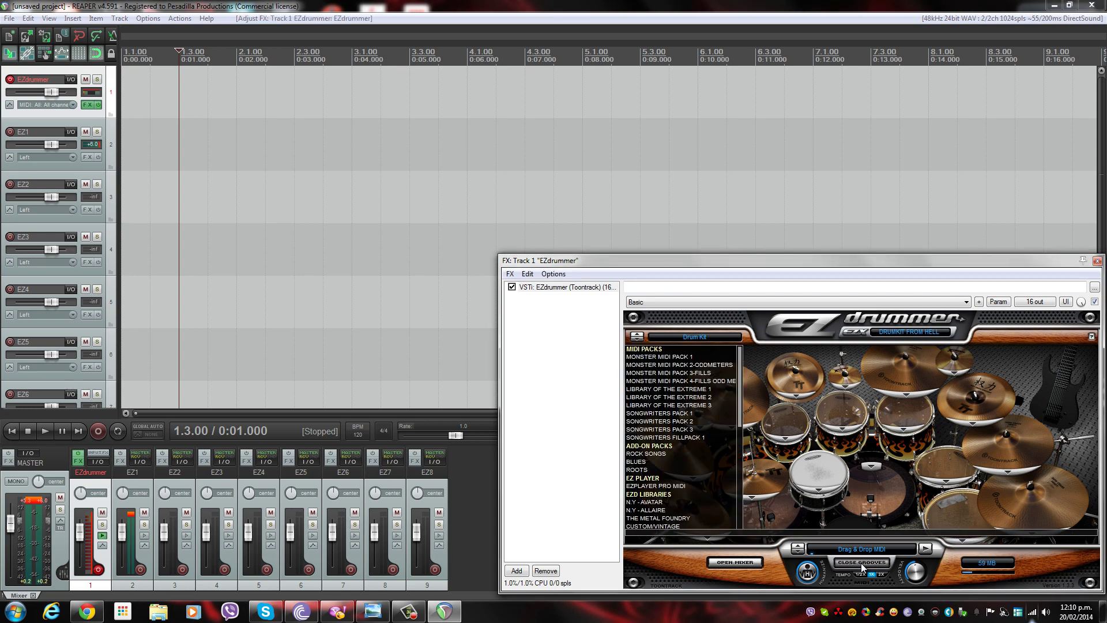
pyautogui.scroll(-4, 696, 437)
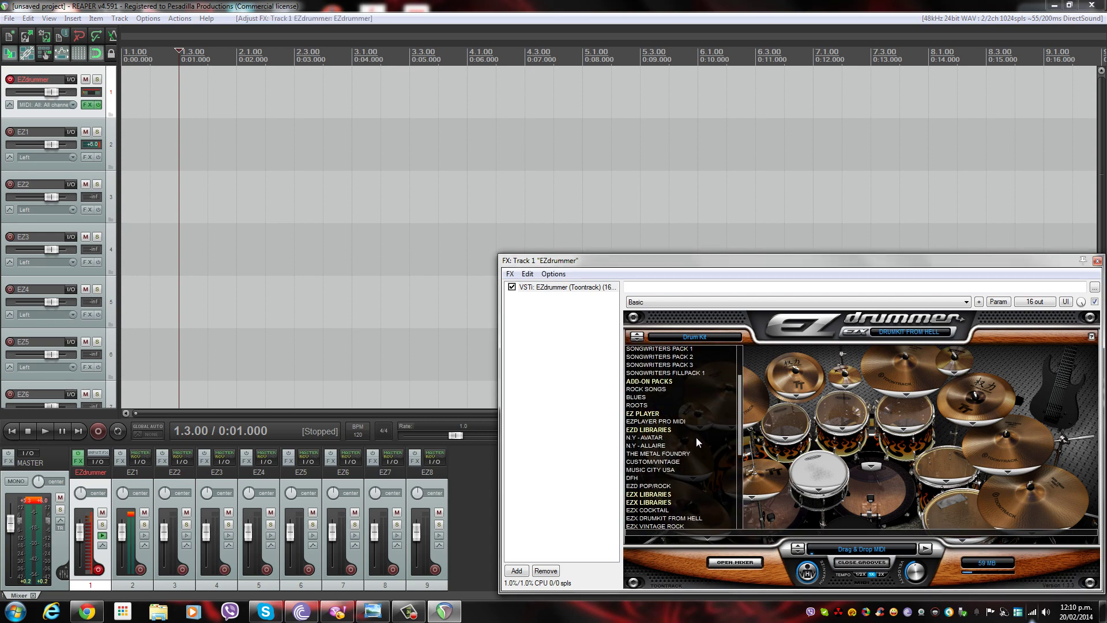
pyautogui.scroll(-2, 697, 441)
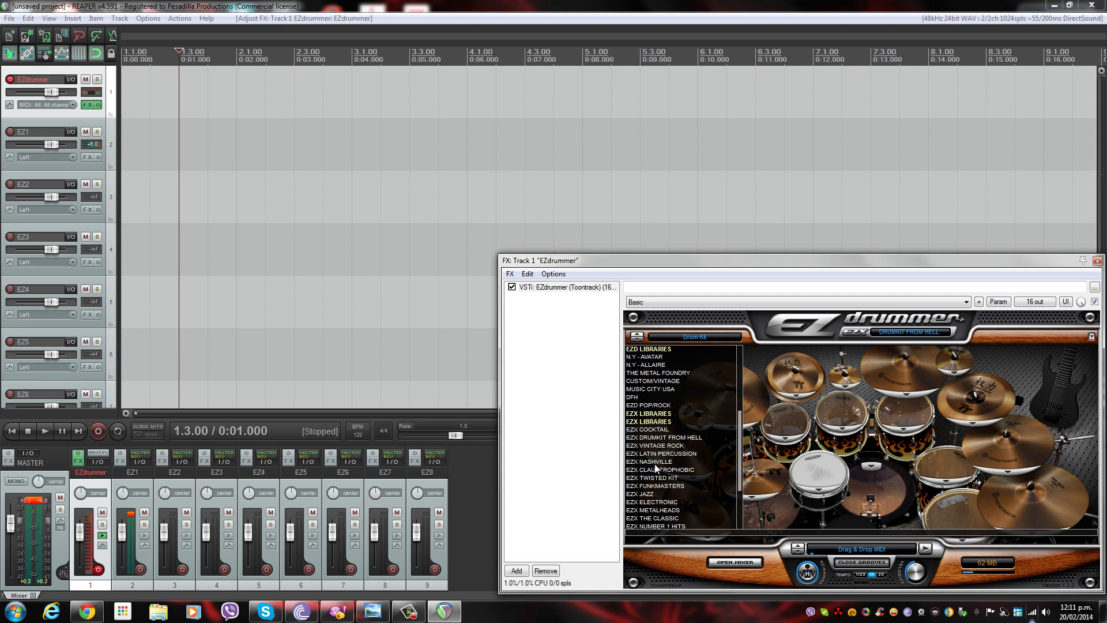
pyautogui.click(695, 438)
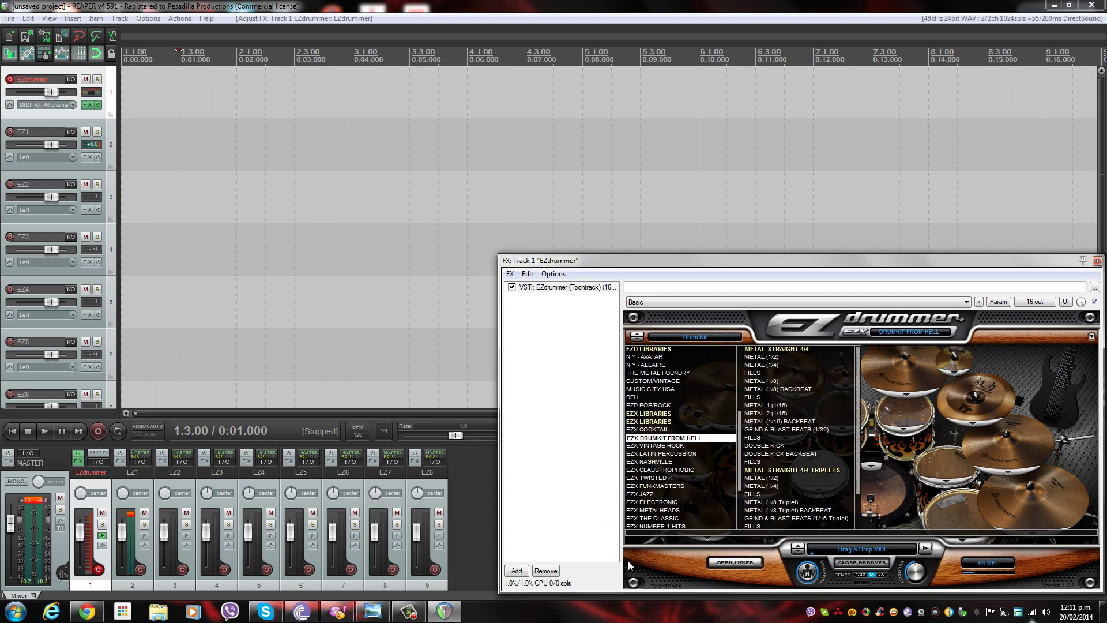
pyautogui.click(777, 365)
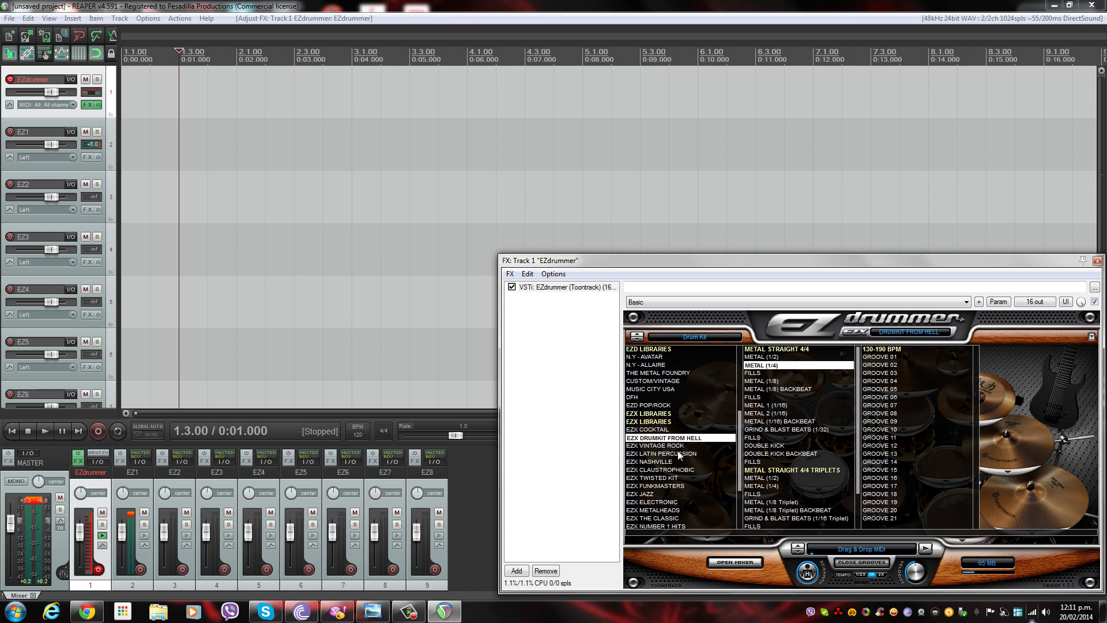
pyautogui.click(861, 562)
pyautogui.click(859, 563)
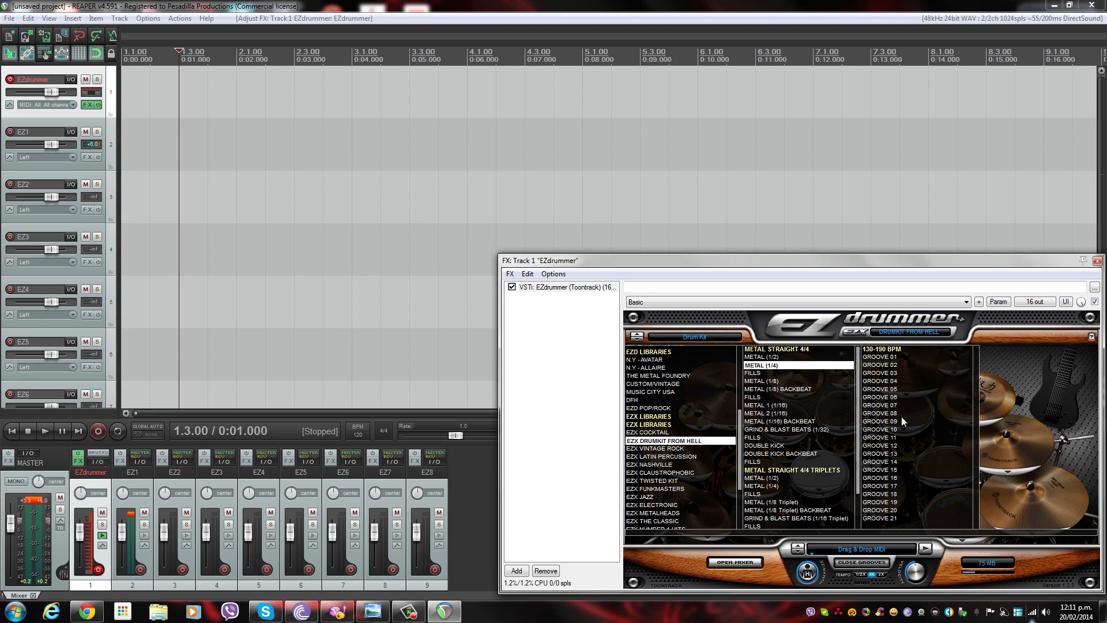
# - Select GROOVE 06 and its instrument variation 05. Hats - Open 4
pyautogui.click(877, 397)
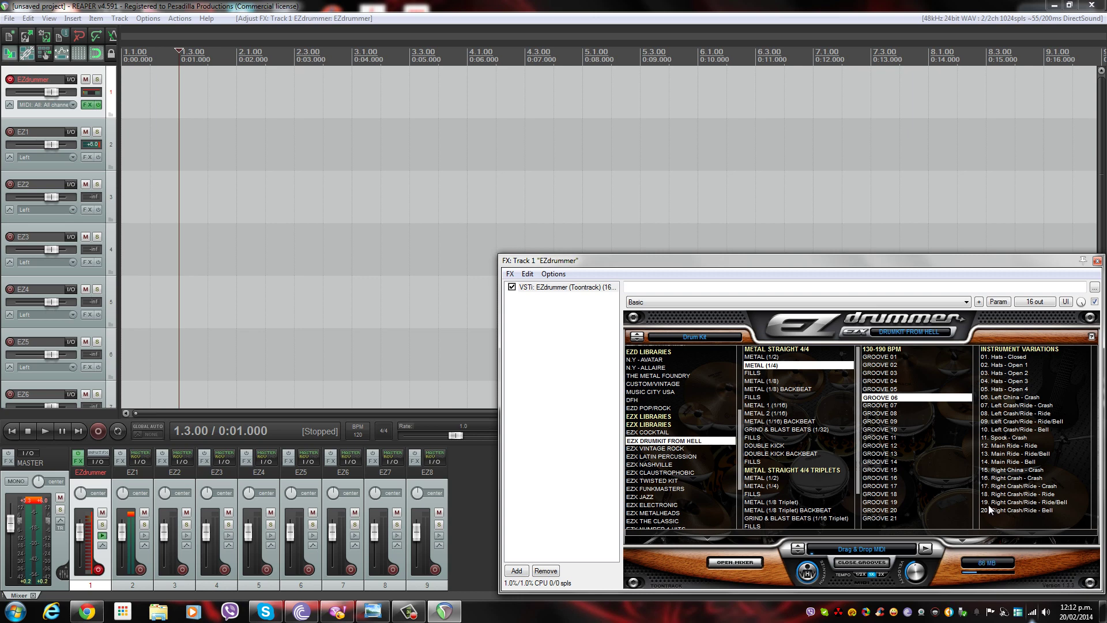
pyautogui.click(1008, 398)
pyautogui.click(1007, 390)
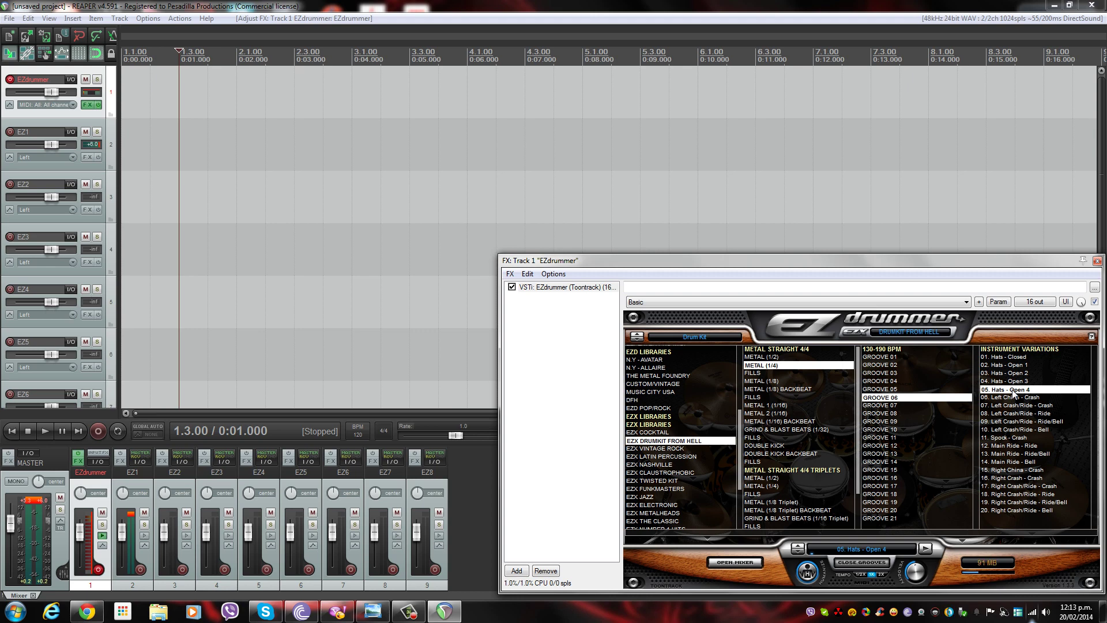
# - Insert the 05. Hats - Open 4 groove six times end to end on the EZdrummer track, filling bars 1 to 6
pyautogui.moveTo(1013, 392); pyautogui.dragTo(122, 84)
pyautogui.moveTo(1079, 387); pyautogui.dragTo(249, 98)
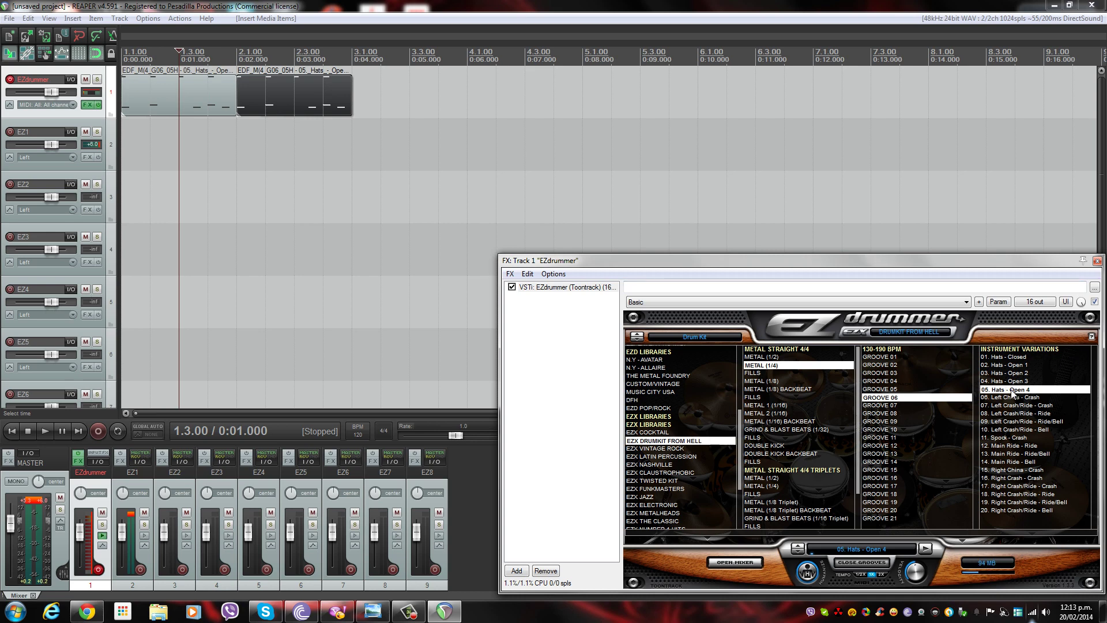
pyautogui.moveTo(1015, 393); pyautogui.dragTo(358, 105)
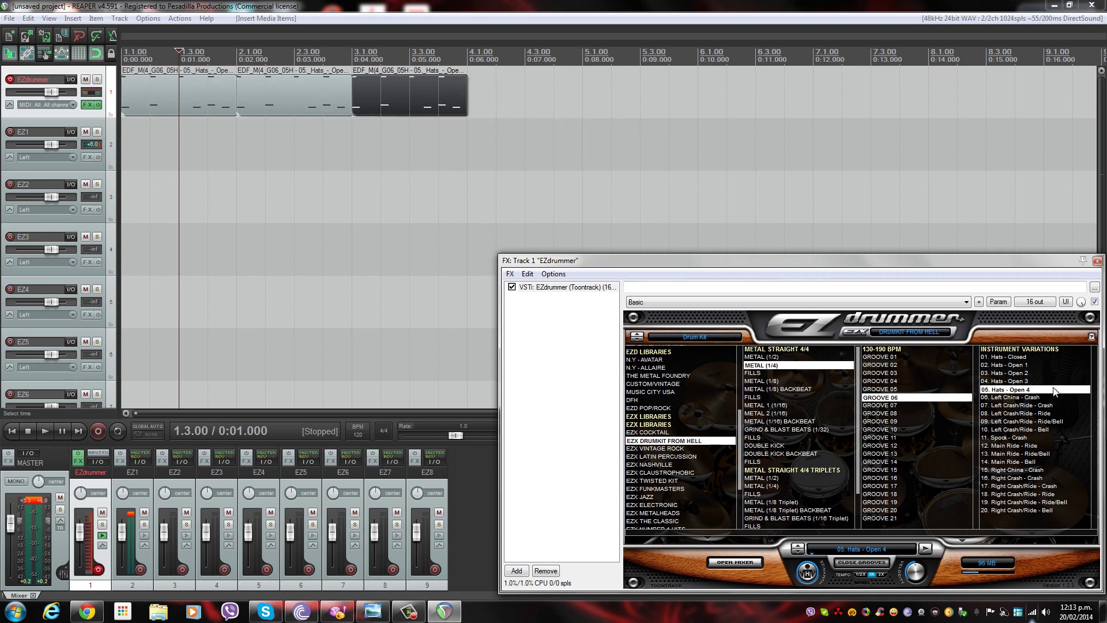
pyautogui.moveTo(1016, 387); pyautogui.dragTo(465, 84)
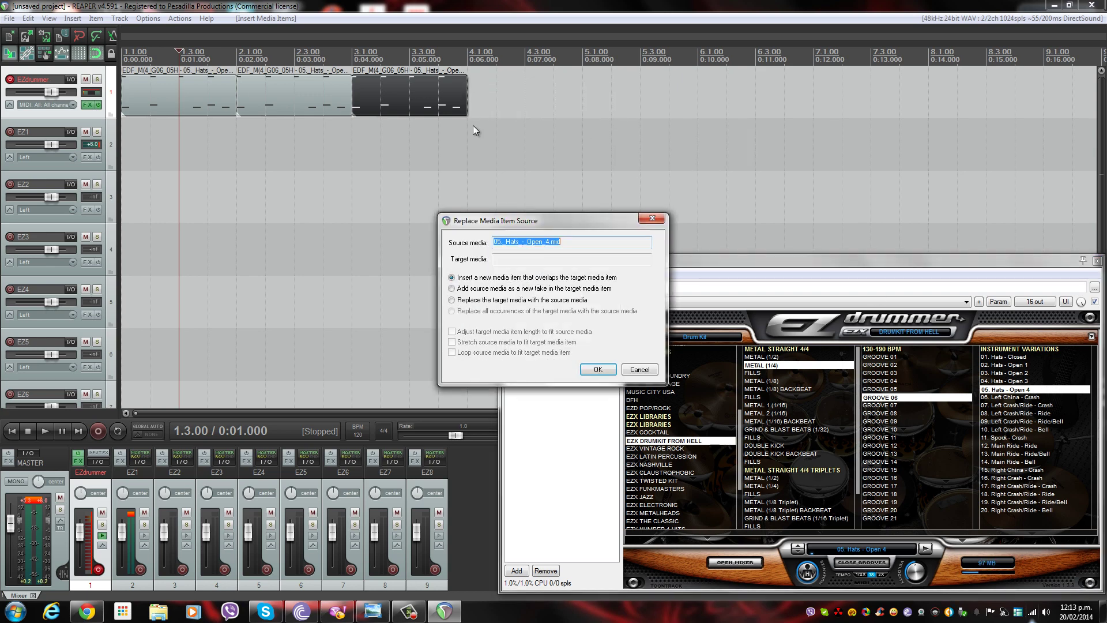
pyautogui.click(597, 368)
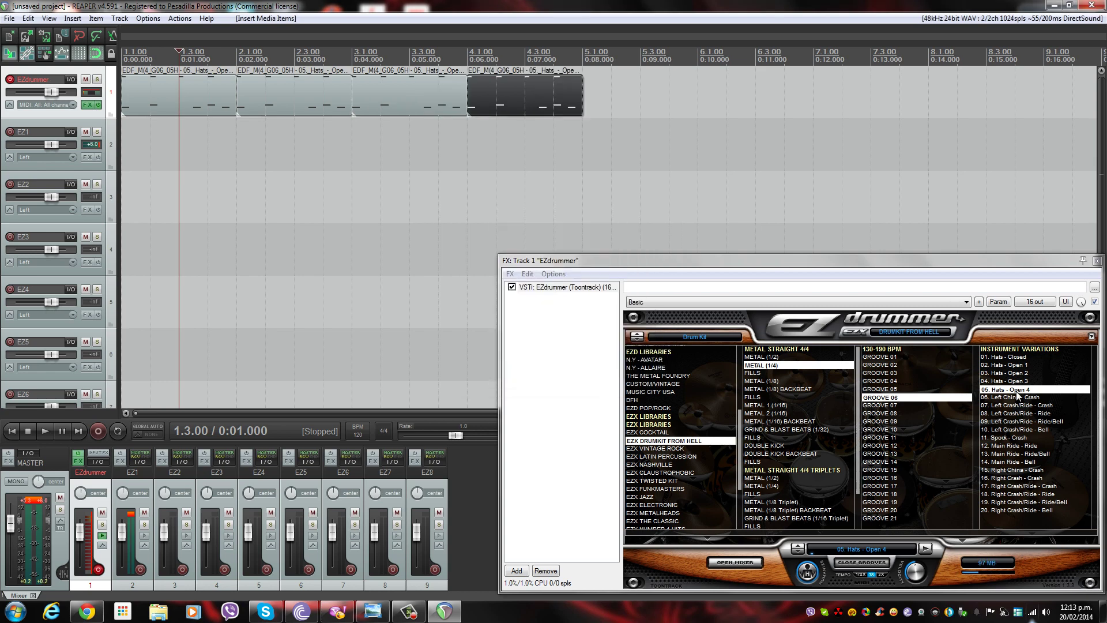
pyautogui.moveTo(1017, 394); pyautogui.dragTo(593, 102)
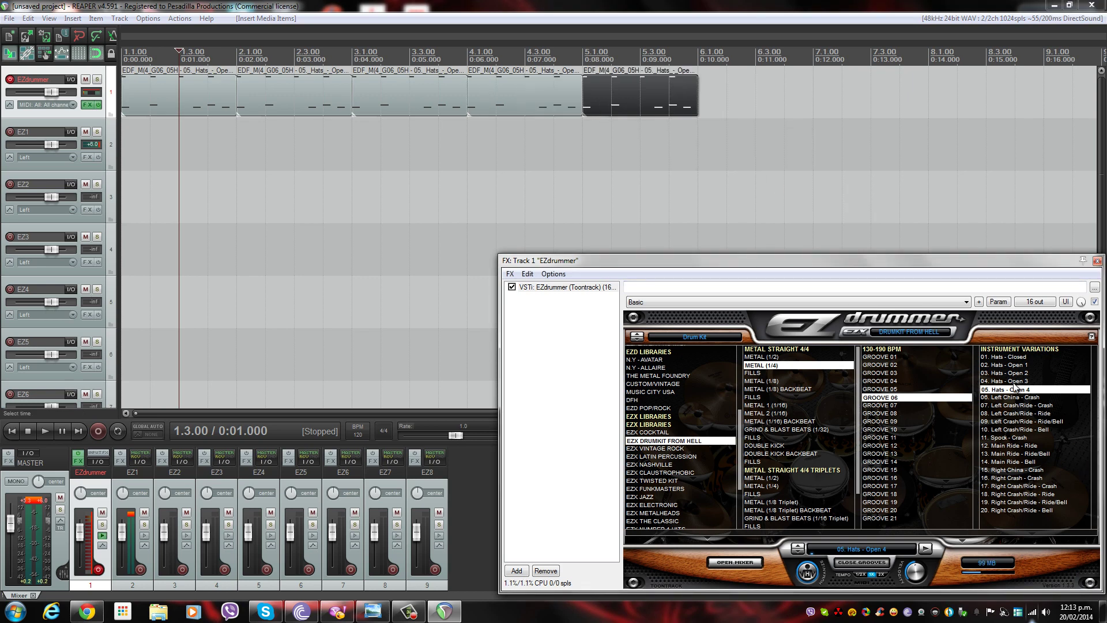
pyautogui.moveTo(1002, 391); pyautogui.dragTo(663, 163)
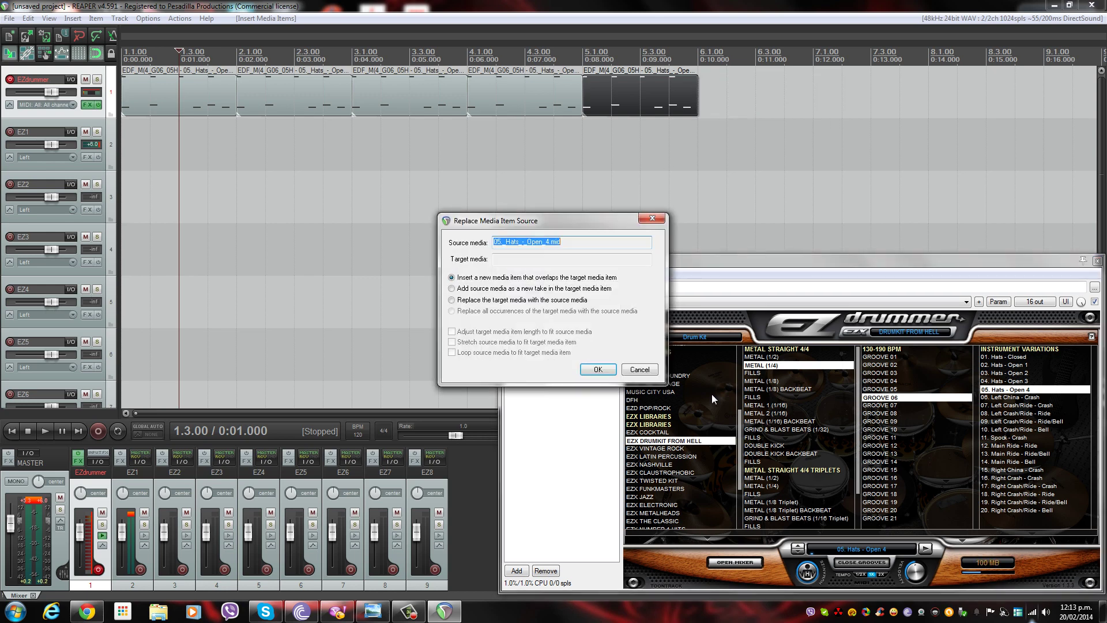
pyautogui.click(598, 370)
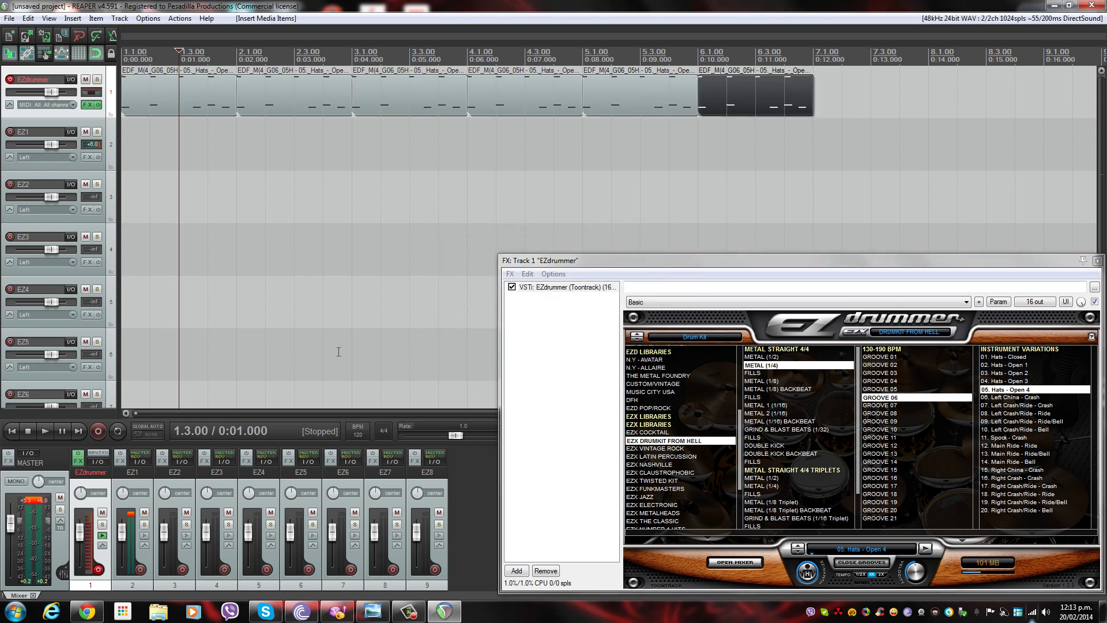
# - Play the inserted grooves from the project start, stop playback and look through the remaining groove categories and libraries
pyautogui.click(17, 435)
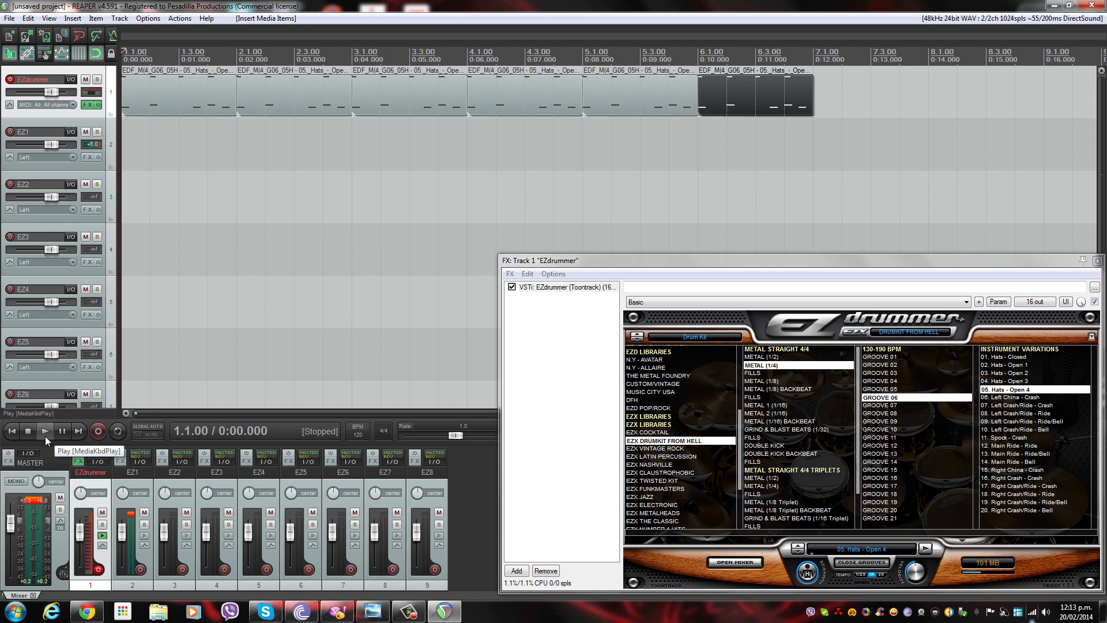
pyautogui.click(45, 431)
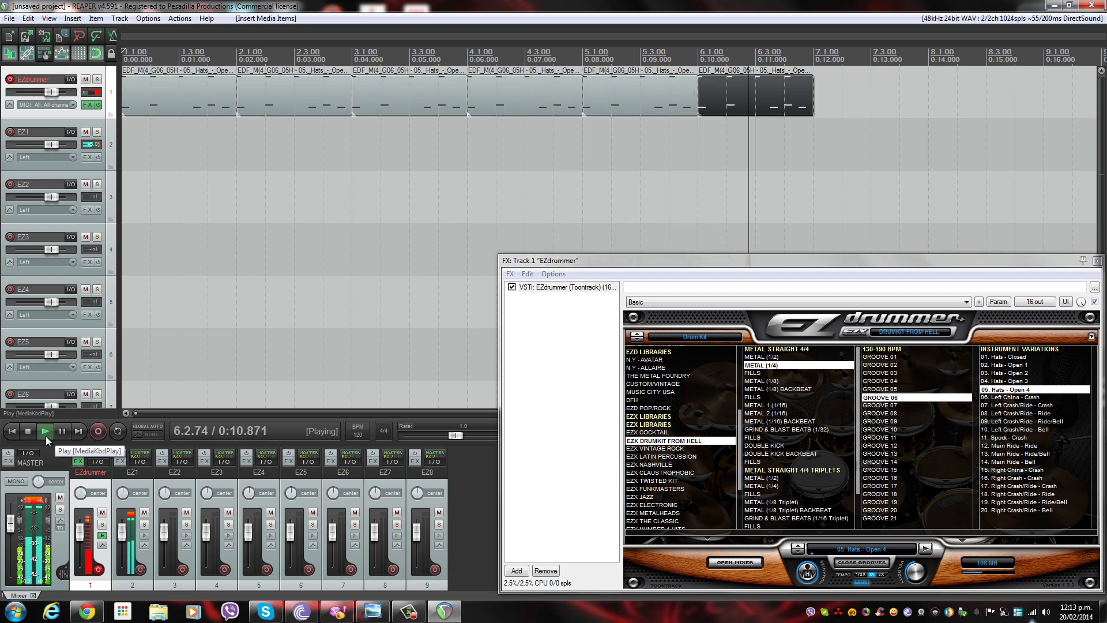
pyautogui.press('space')
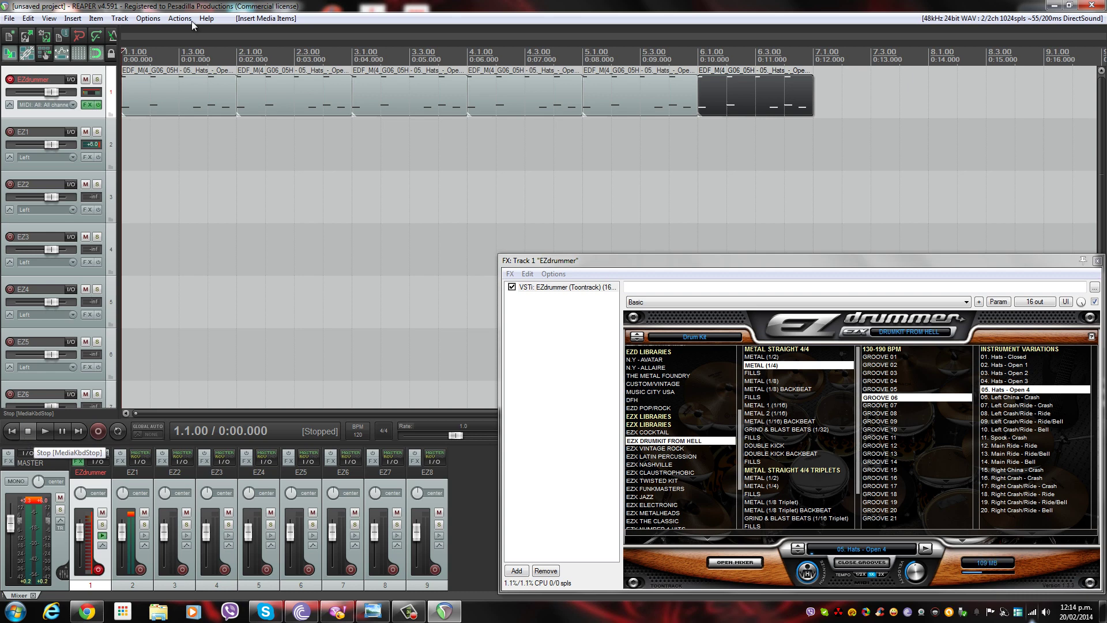
pyautogui.scroll(-2, 782, 404)
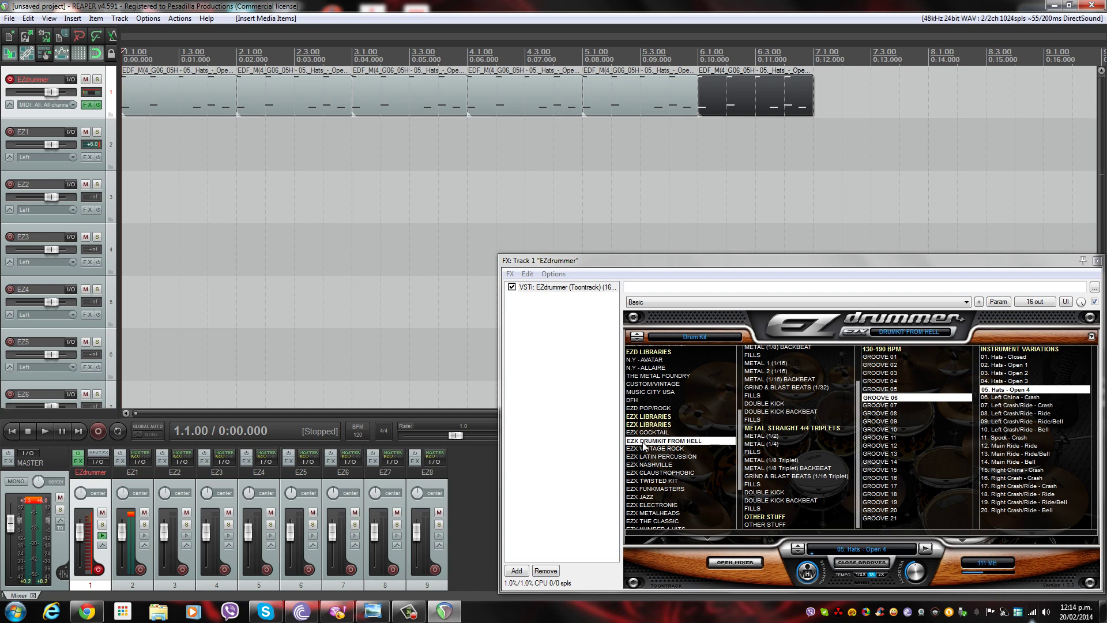
pyautogui.scroll(-2, 662, 440)
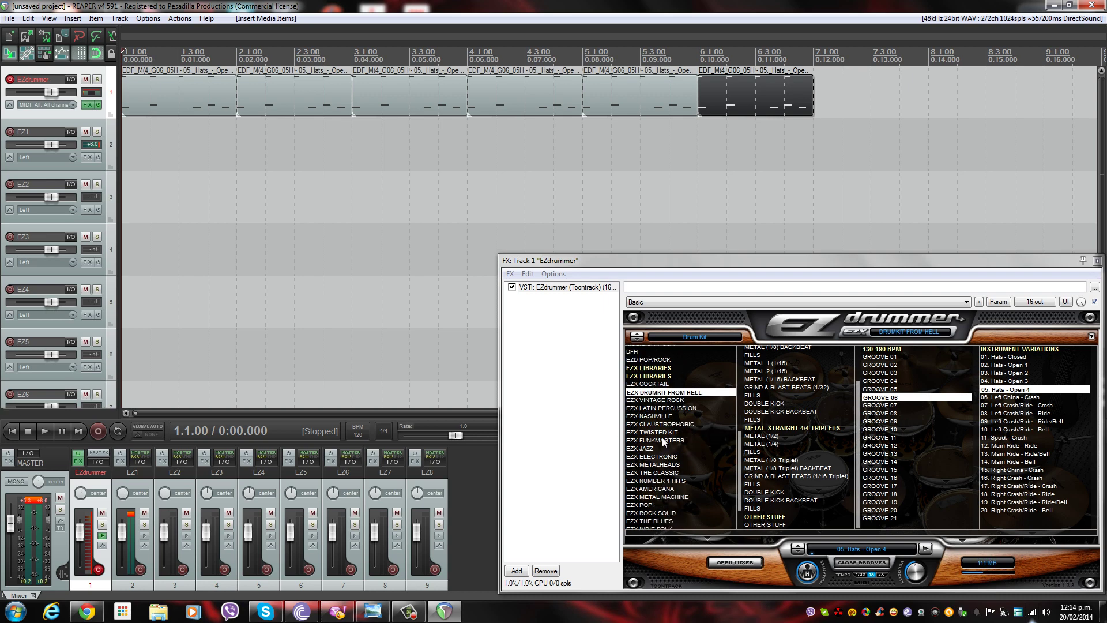
pyautogui.scroll(-2, 662, 439)
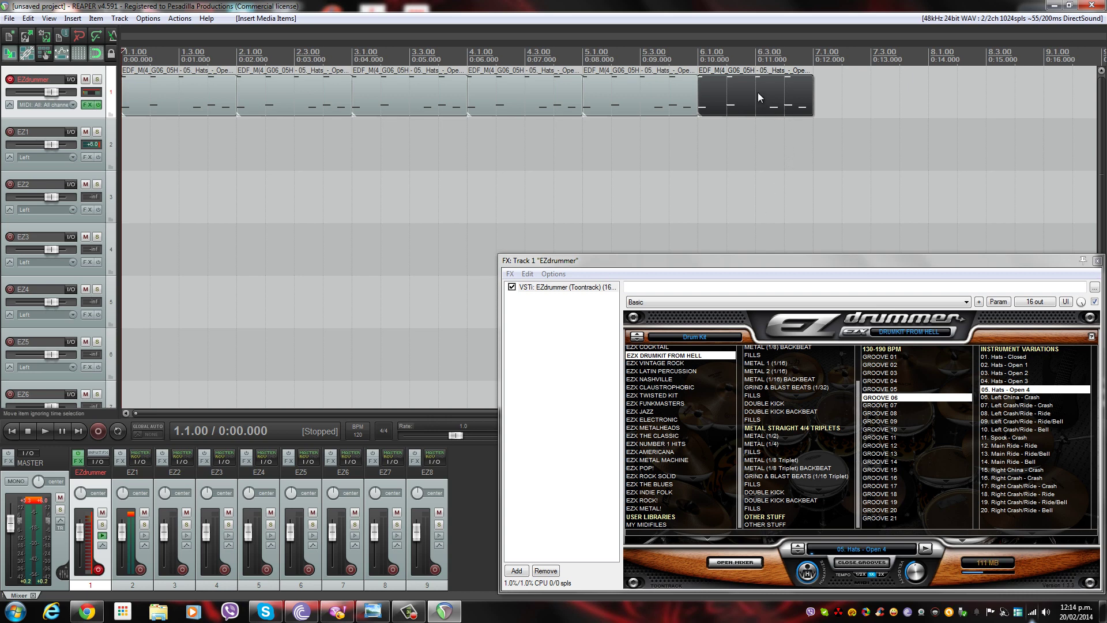
# - Remove the output tracks EZ1 to EZ8, keeping only the EZdrummer track
pyautogui.rightClick(33, 123)
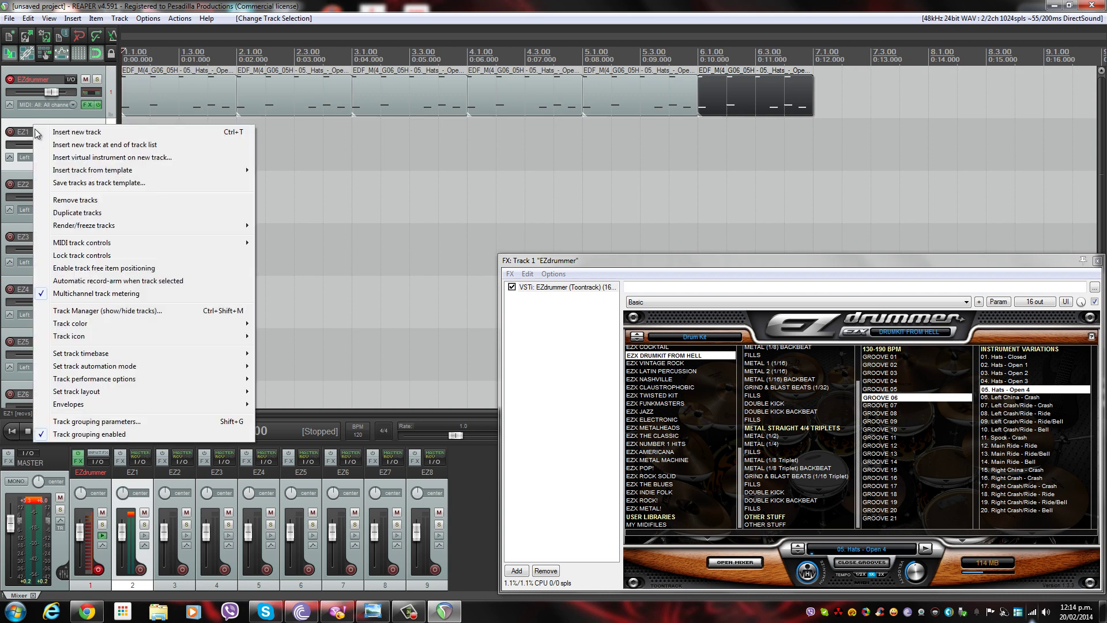
pyautogui.click(56, 199)
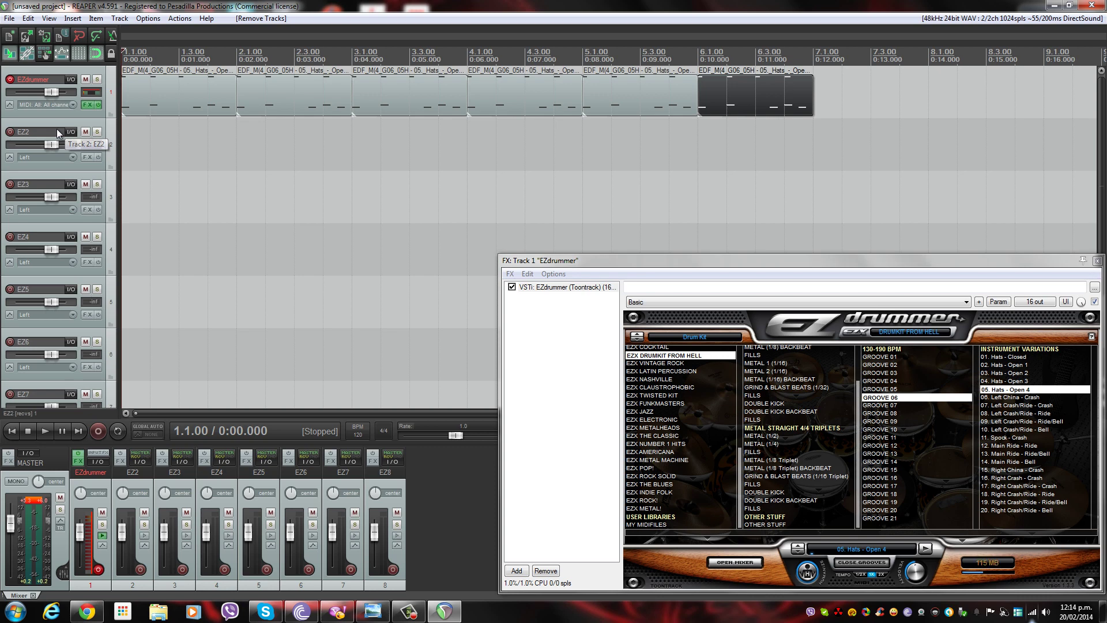
pyautogui.click(55, 151)
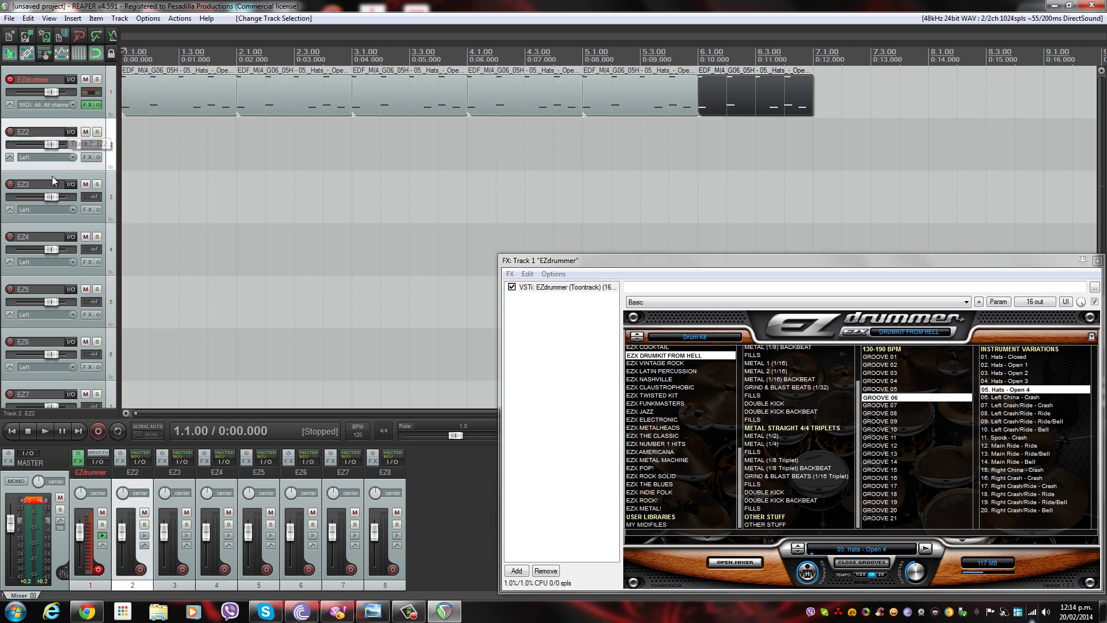
pyautogui.moveTo(57, 173); pyautogui.dragTo(38, 268)
pyautogui.keyDown('ctrl'); pyautogui.click(39, 278); pyautogui.keyUp('ctrl')
pyautogui.keyDown('ctrl'); pyautogui.click(46, 334); pyautogui.keyUp('ctrl')
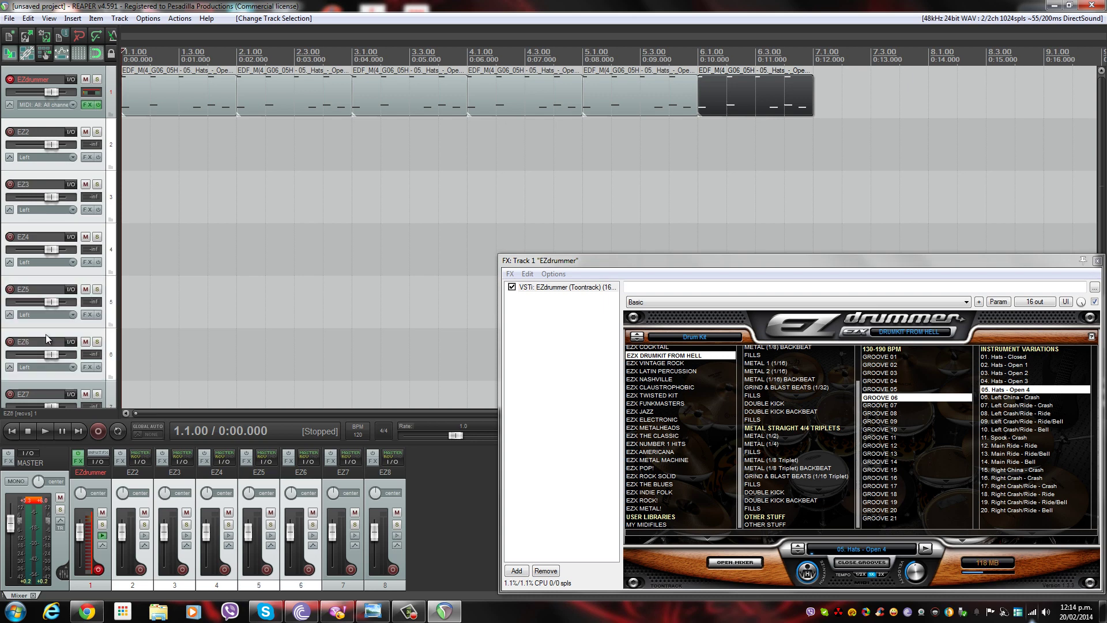
pyautogui.scroll(-1, 46, 334)
pyautogui.scroll(-1, 46, 334)
pyautogui.keyDown('ctrl'); pyautogui.click(54, 278); pyautogui.keyUp('ctrl')
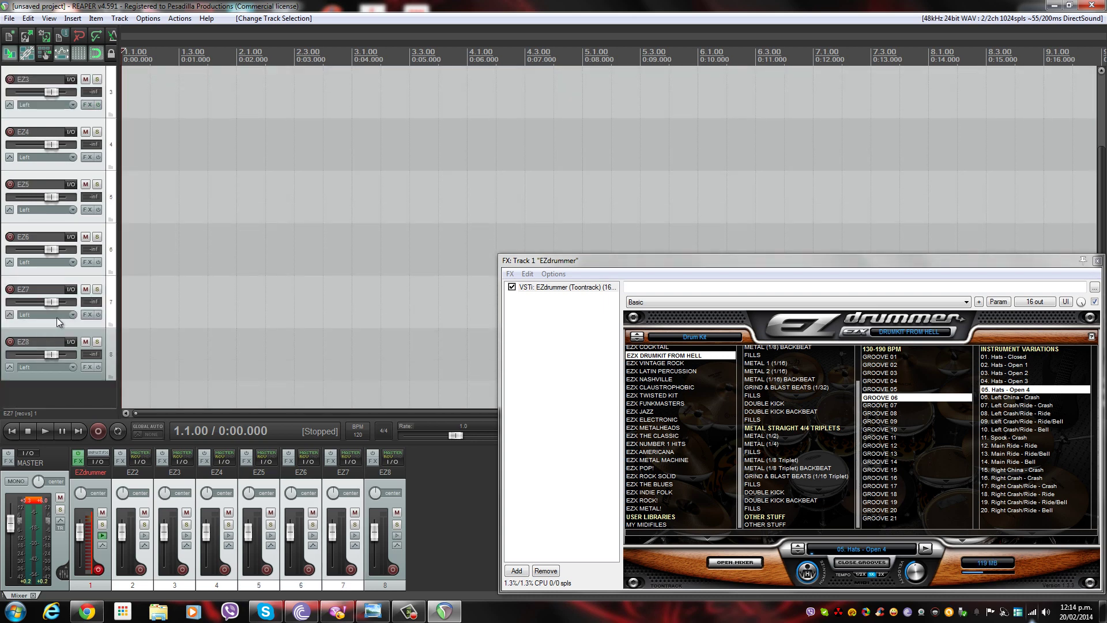
pyautogui.keyDown('ctrl'); pyautogui.click(53, 331); pyautogui.keyUp('ctrl')
pyautogui.scroll(2, 53, 331)
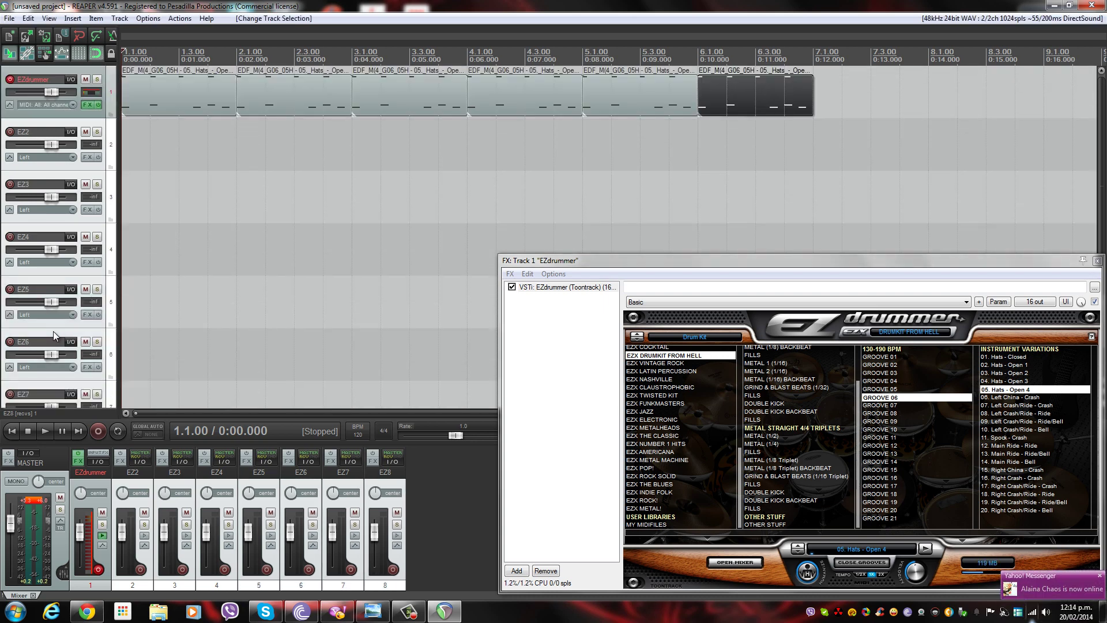
pyautogui.rightClick(58, 126)
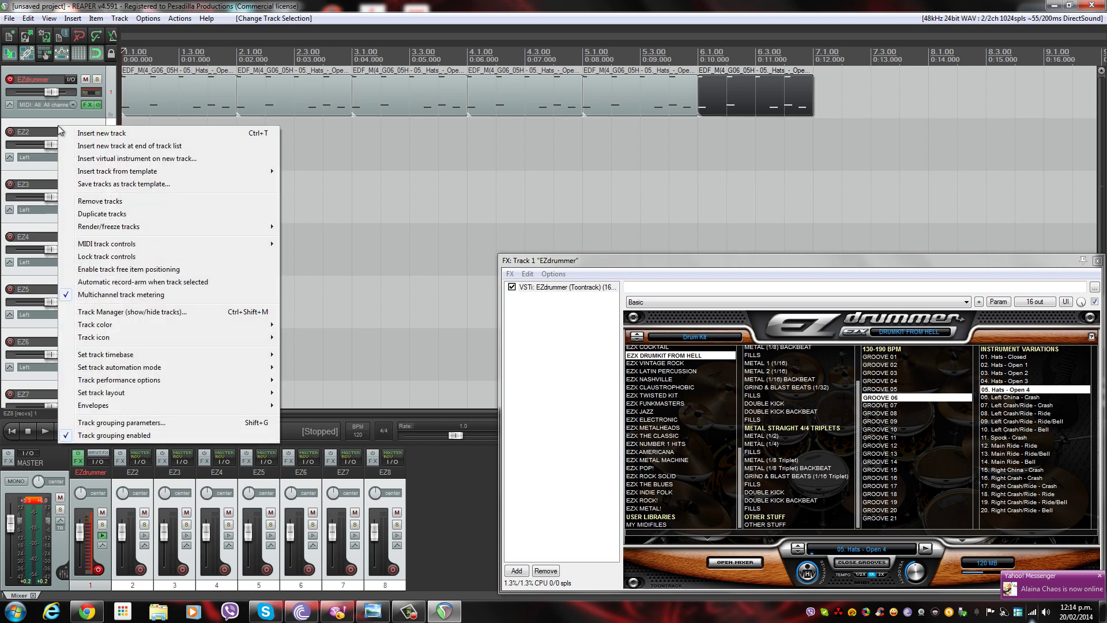
pyautogui.click(94, 201)
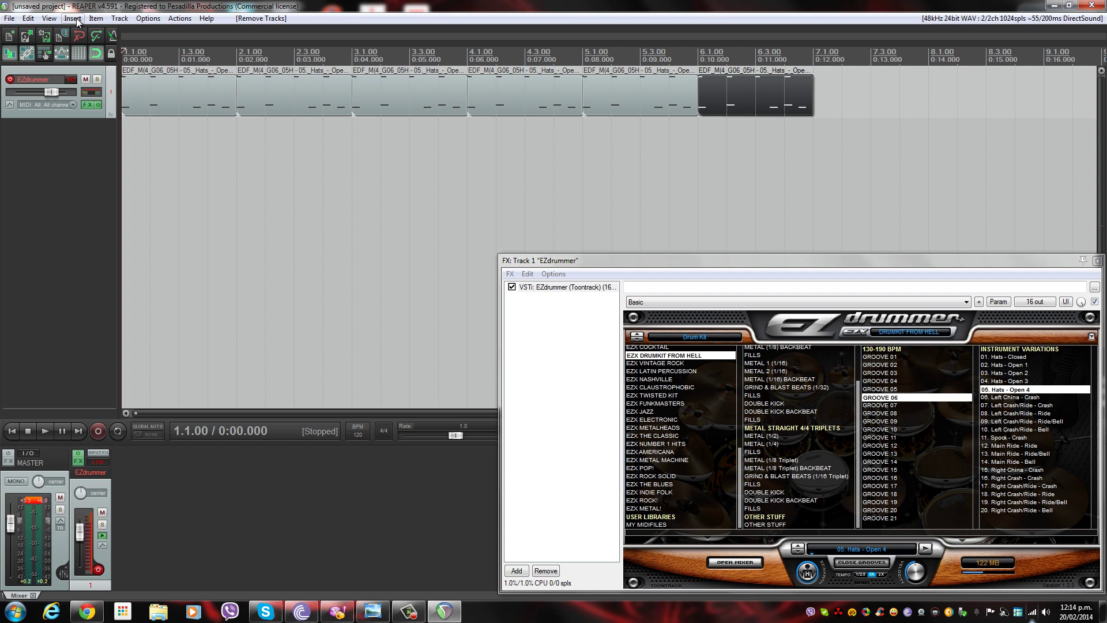
# - Insert a second EZdrummer virtual instrument on a new track, choosing it from the VSTi plugins
pyautogui.click(123, 18)
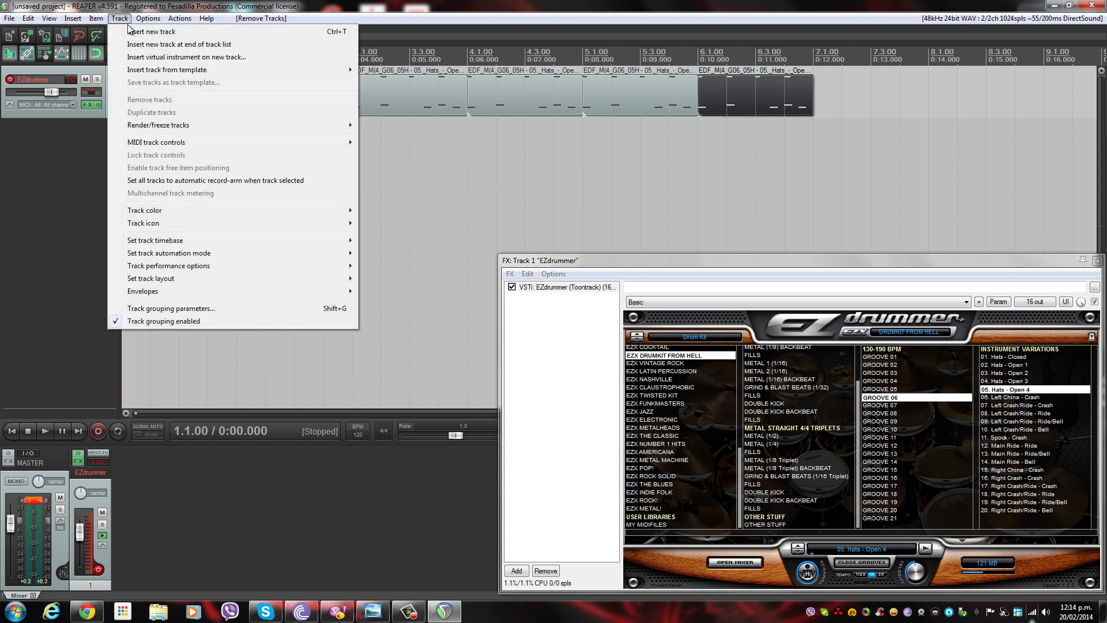
pyautogui.click(159, 57)
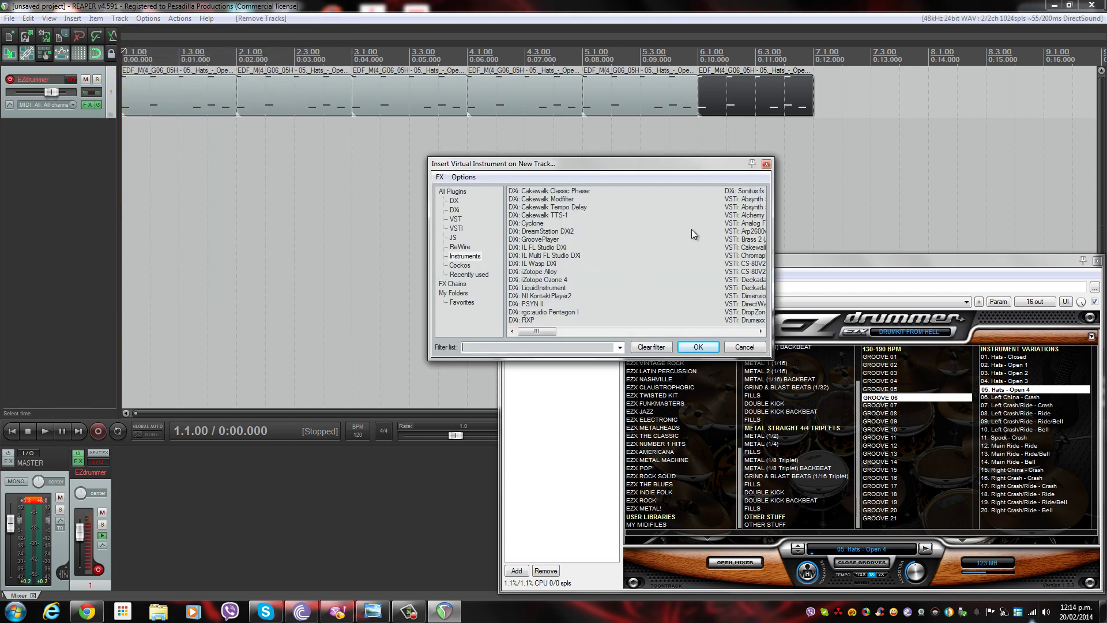
pyautogui.click(456, 228)
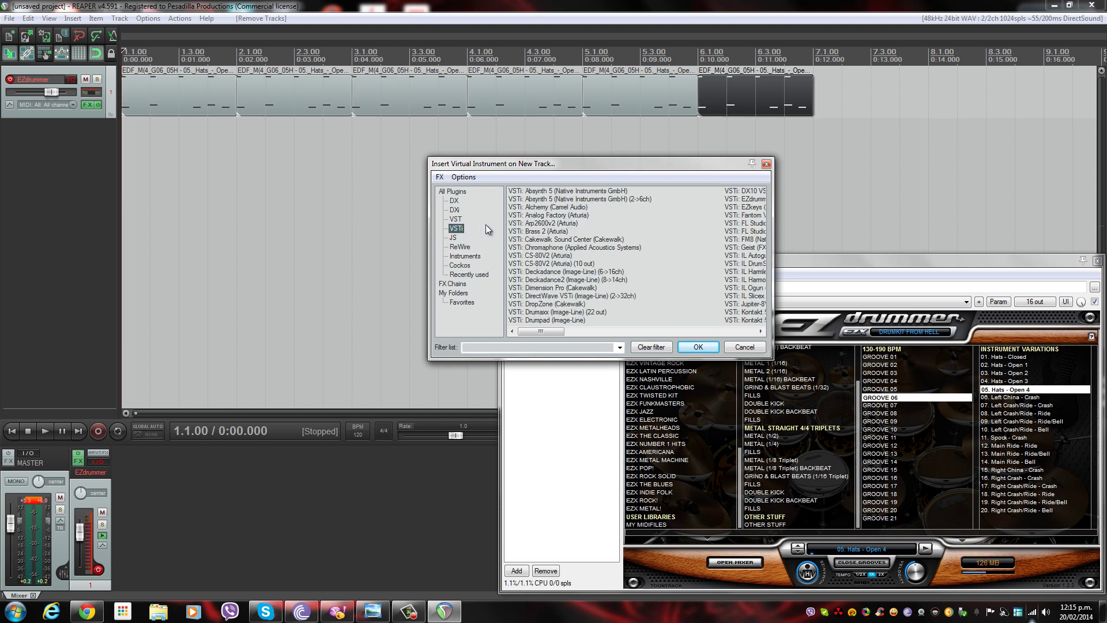
pyautogui.doubleClick(734, 200)
pyautogui.click(655, 378)
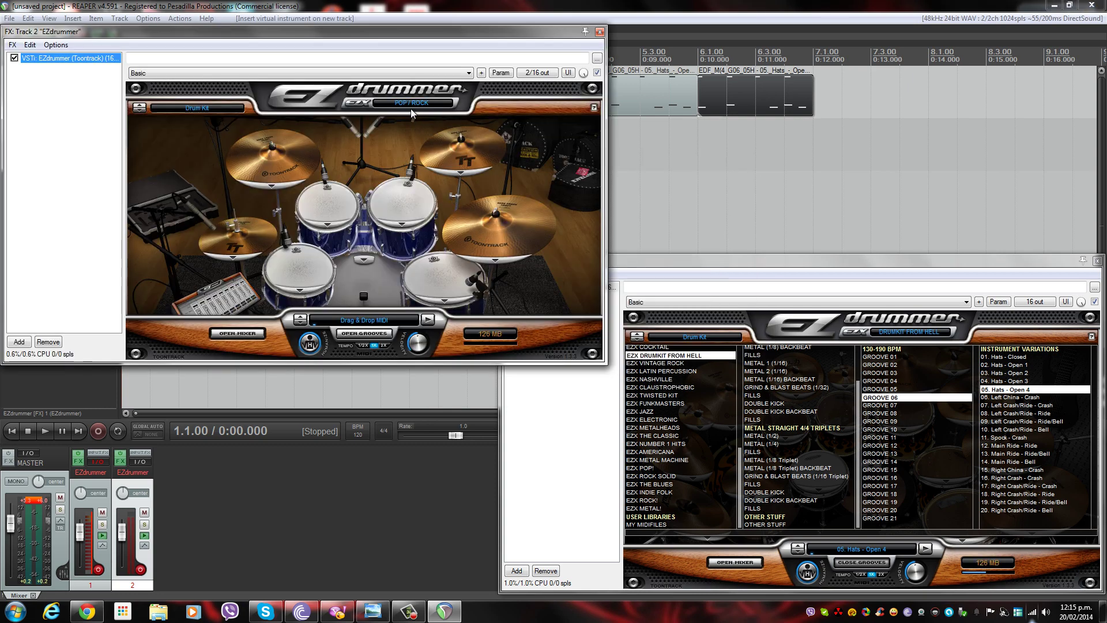
# - Load the LATIN PERCUSSION kit in the second EZdrummer and move its FX window clear of the track list
pyautogui.click(430, 108)
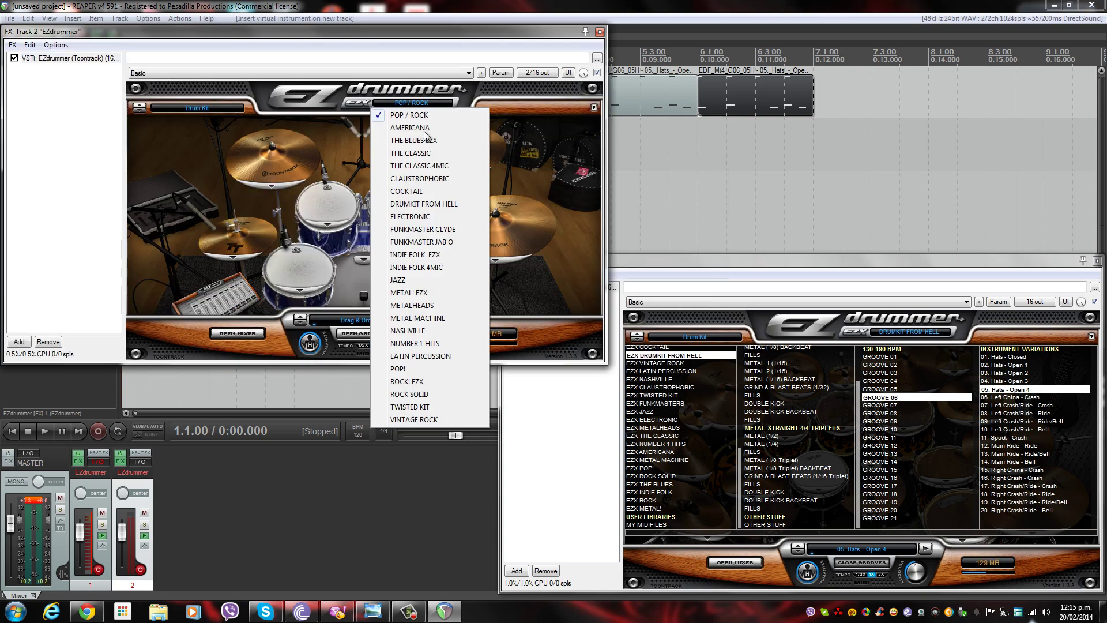
pyautogui.click(420, 355)
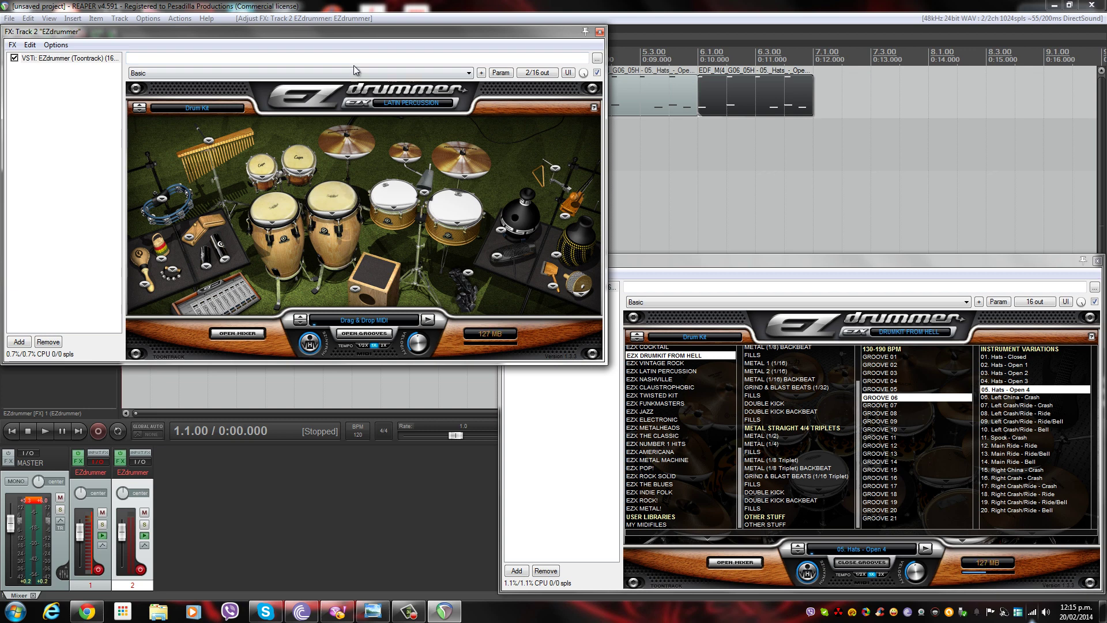
pyautogui.moveTo(364, 36); pyautogui.dragTo(684, 185)
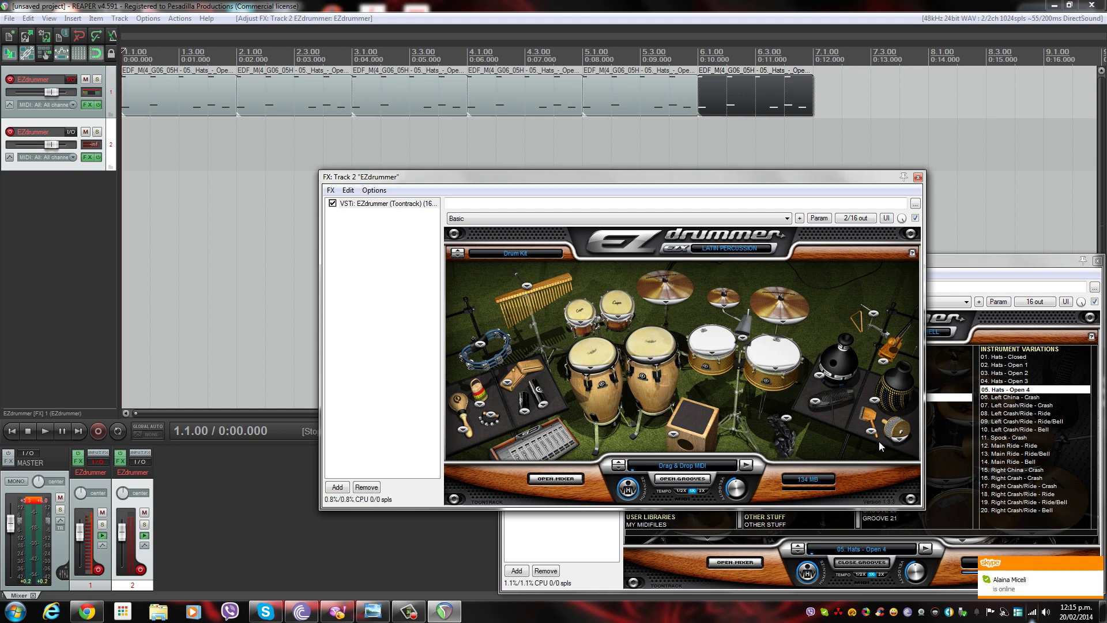
pyautogui.click(1097, 564)
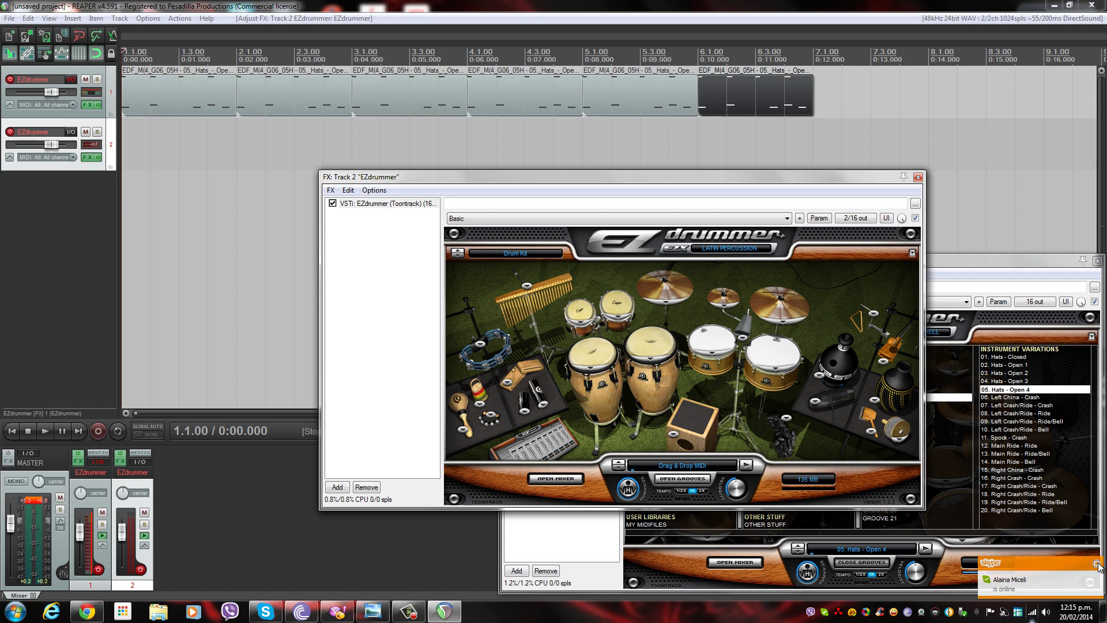
# - Browse the EZX LATIN PERCUSSION grooves, audition the bongos BOLERO straight 3 SLAP GROOVES Variation 02, and select the swing 1 SLAP GROOVES
pyautogui.click(671, 479)
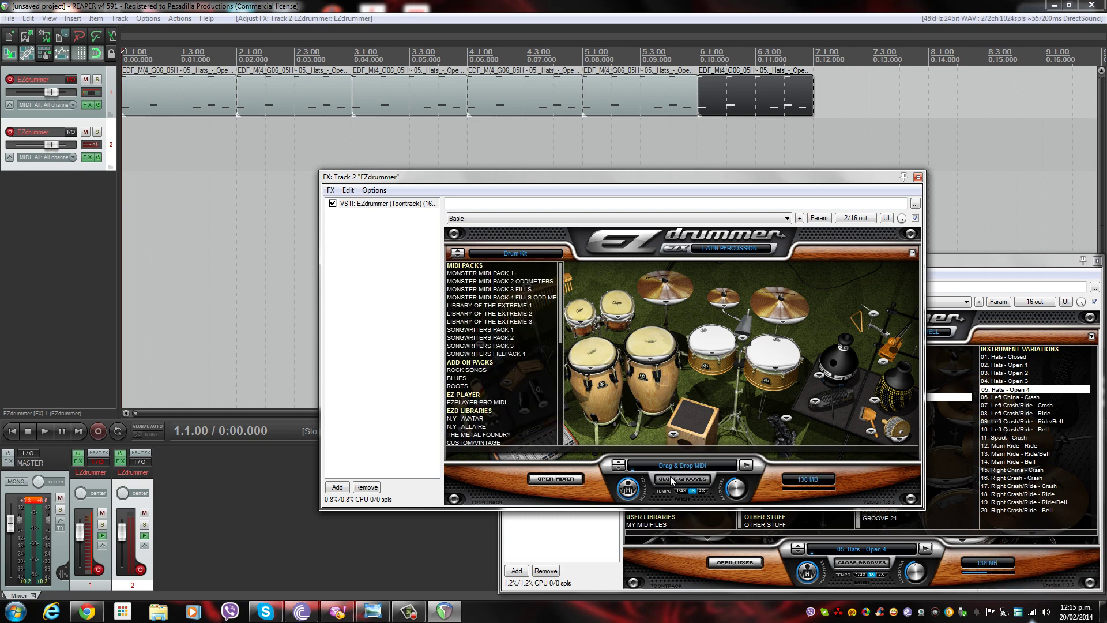
pyautogui.scroll(-5, 535, 400)
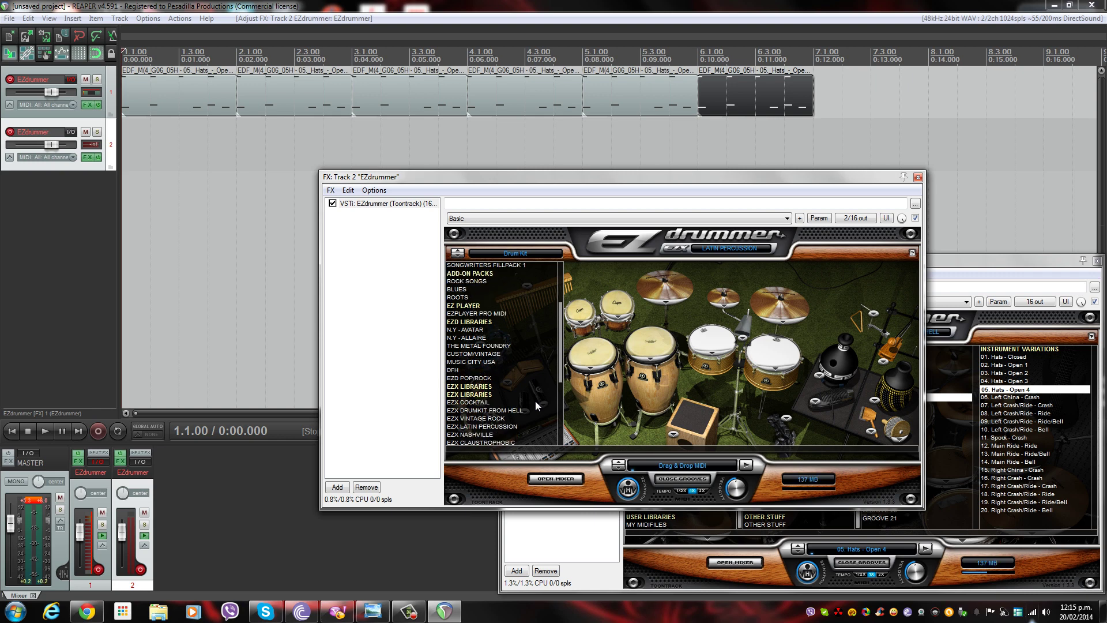
pyautogui.click(479, 403)
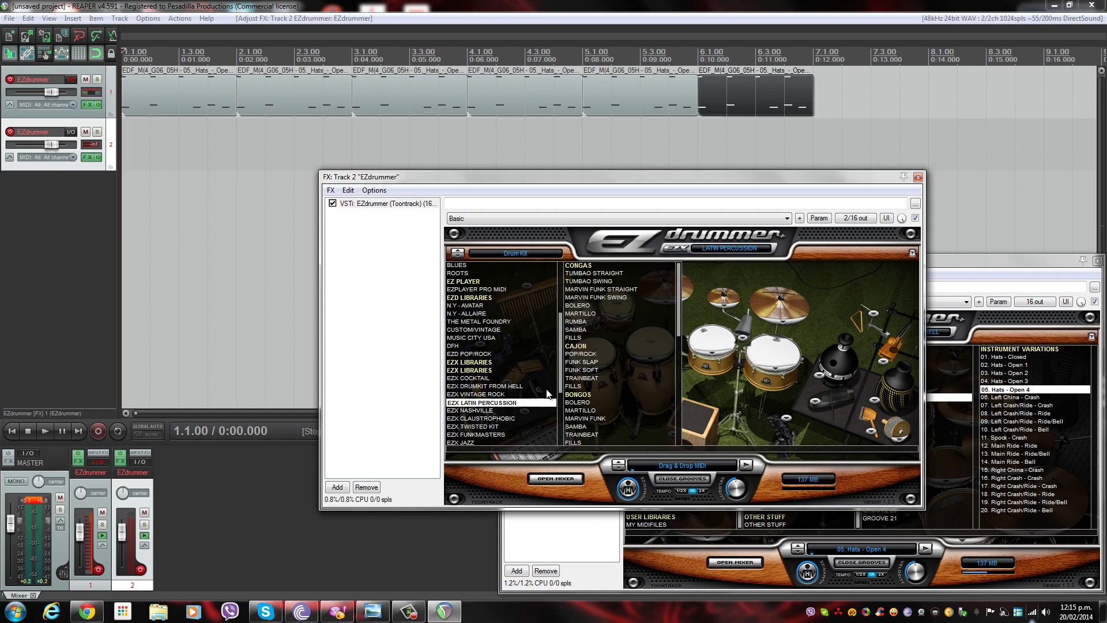
pyautogui.scroll(-3, 599, 282)
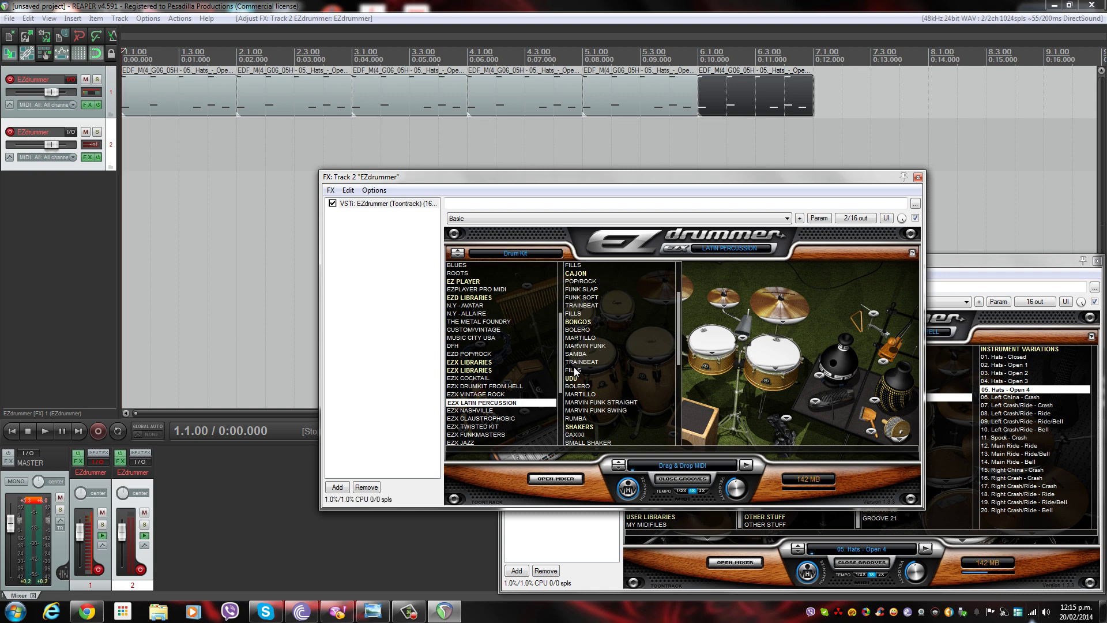
pyautogui.click(578, 331)
pyautogui.click(724, 288)
pyautogui.click(819, 275)
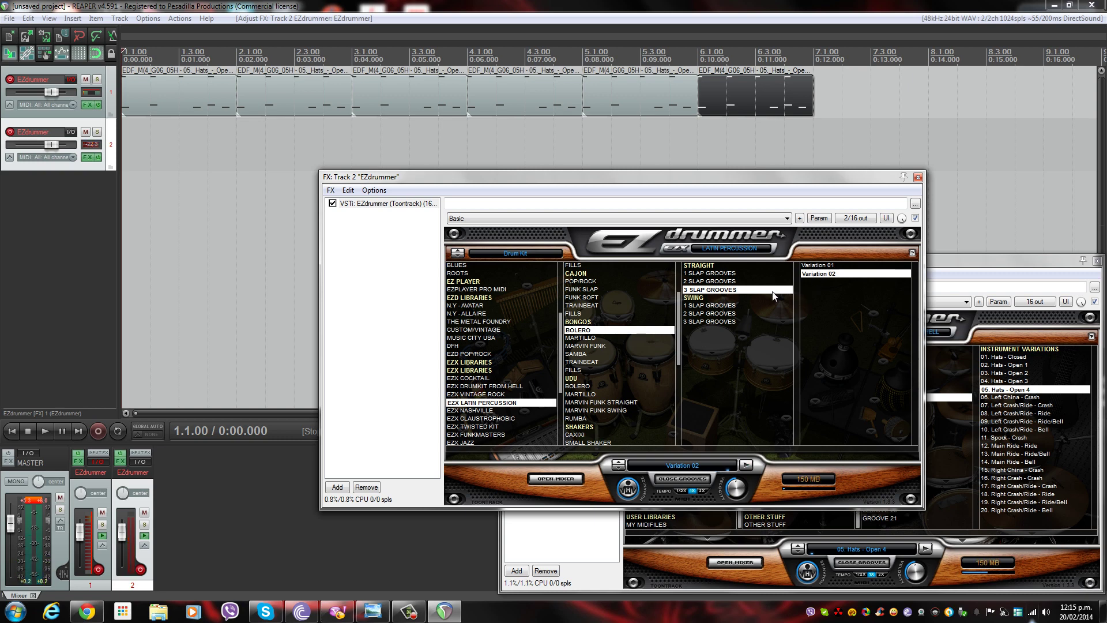
pyautogui.click(709, 306)
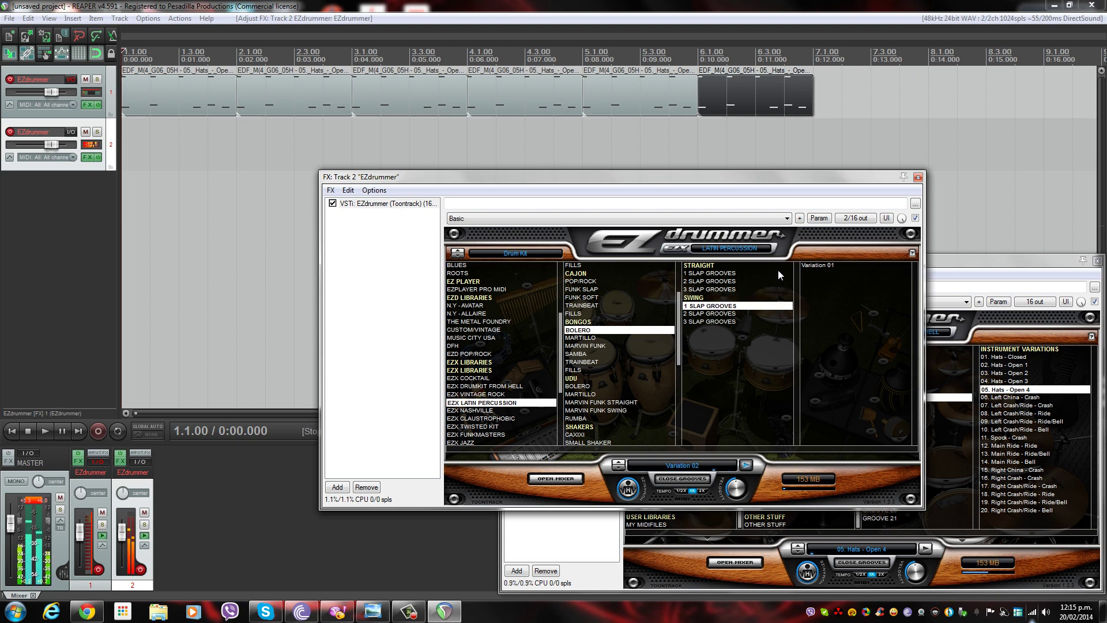
# - Insert the bongo groove Variation 01 three times end to end on the second EZdrummer track, filling bars 1 to 6
pyautogui.moveTo(807, 266); pyautogui.dragTo(128, 147)
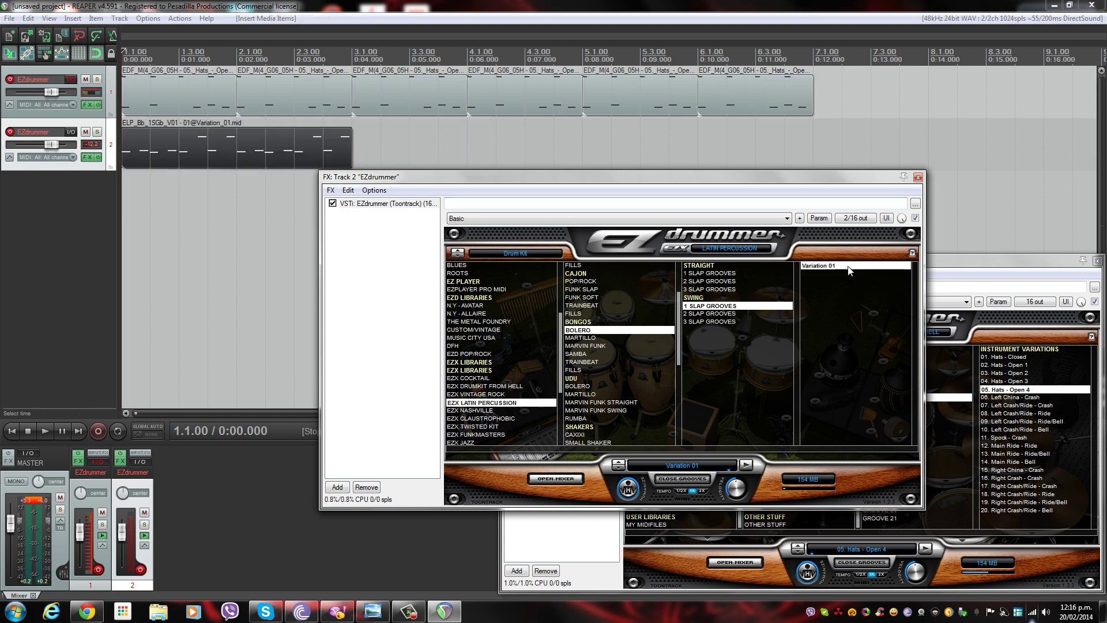
pyautogui.moveTo(845, 271); pyautogui.dragTo(369, 141)
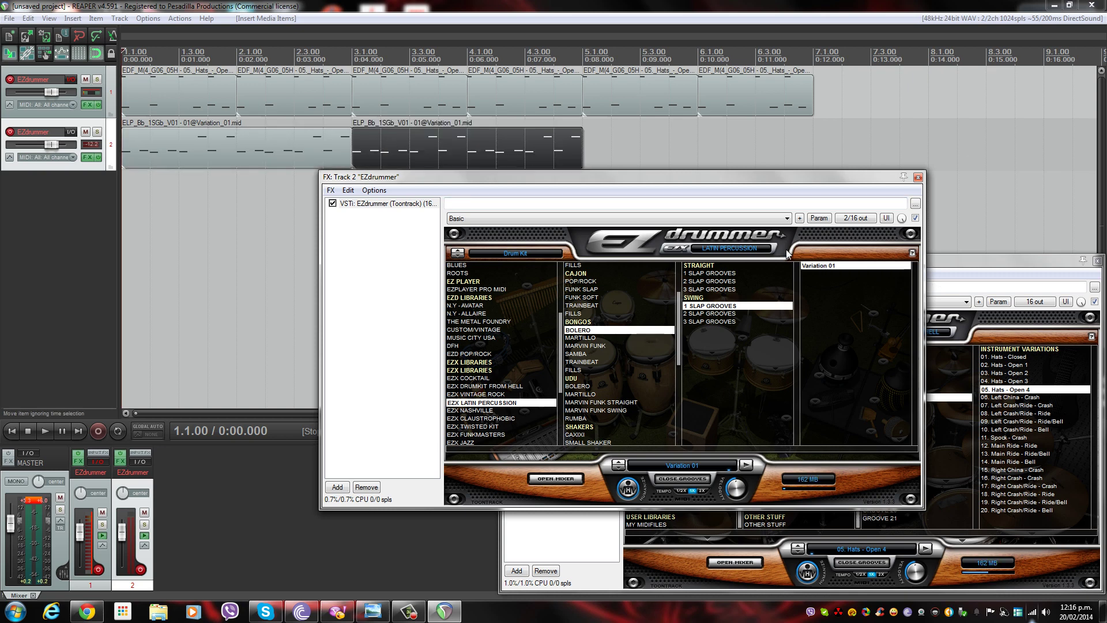
pyautogui.moveTo(805, 266); pyautogui.dragTo(702, 143)
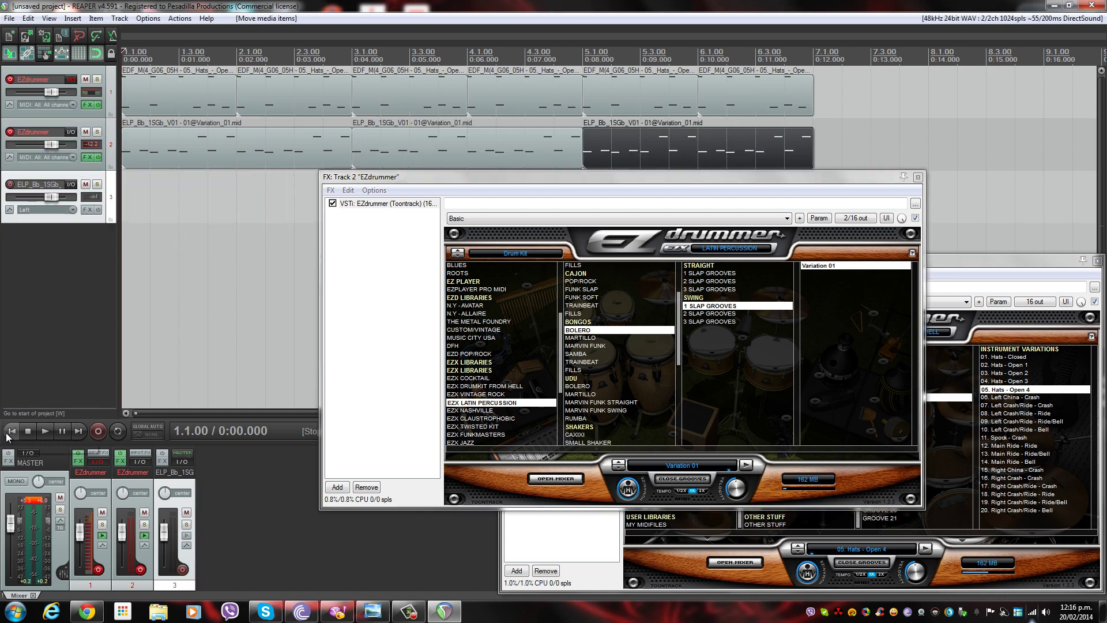
# - Play both EZdrummer tracks together from the project start, stop, and bring the first EZdrummer's FX window to the front
pyautogui.click(44, 432)
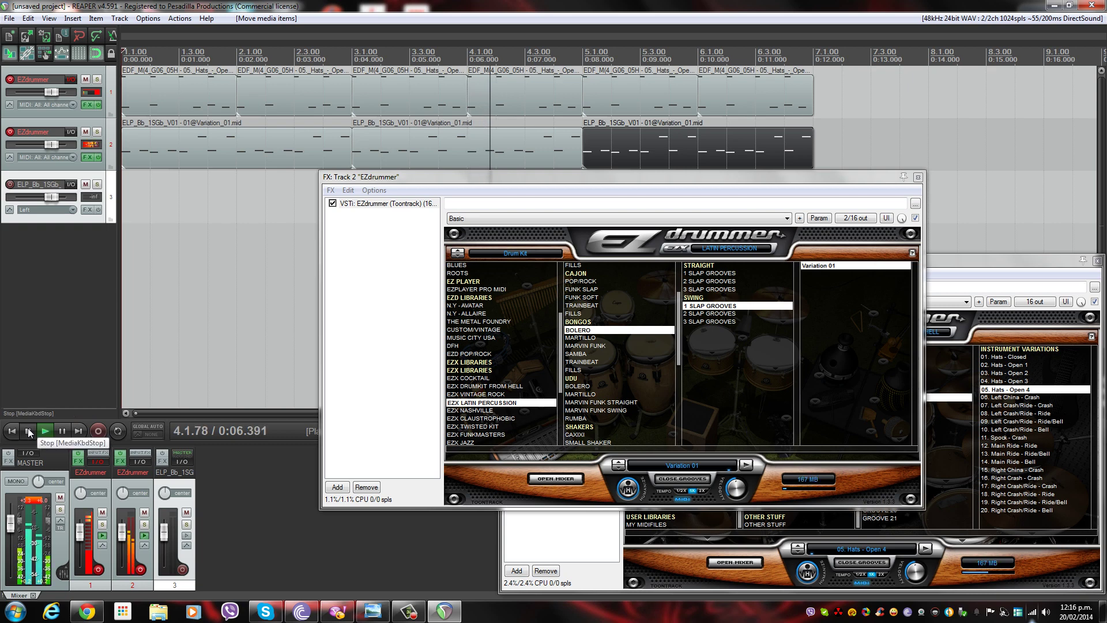
pyautogui.click(28, 431)
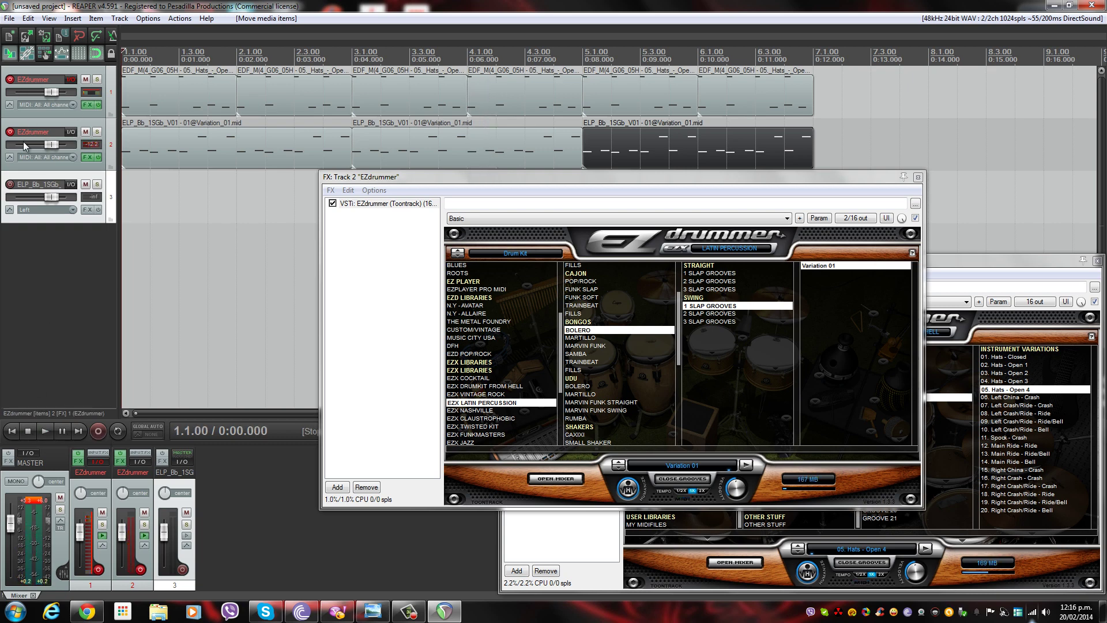
pyautogui.click(1004, 269)
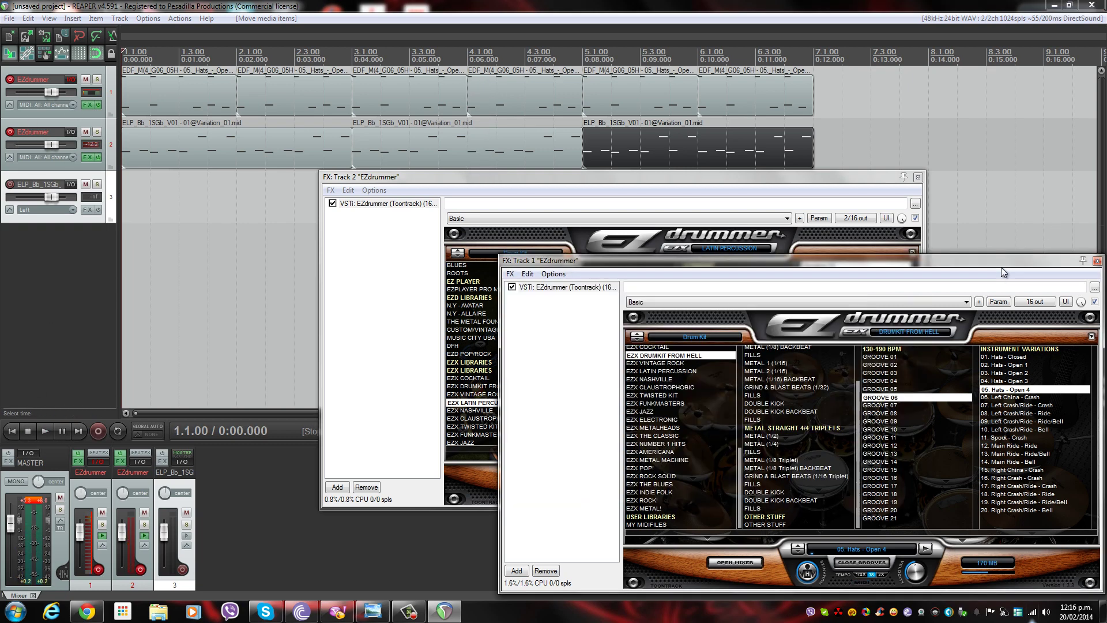
pyautogui.click(44, 432)
pyautogui.click(32, 436)
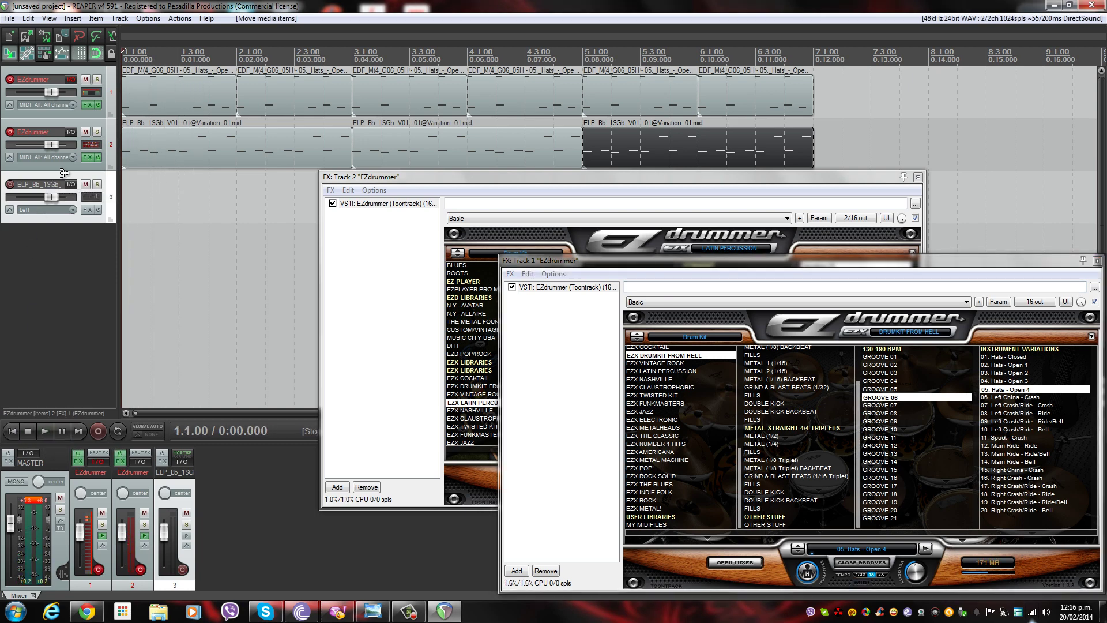
# - Check the routing settings of the first EZdrummer track and close them
pyautogui.click(827, 133)
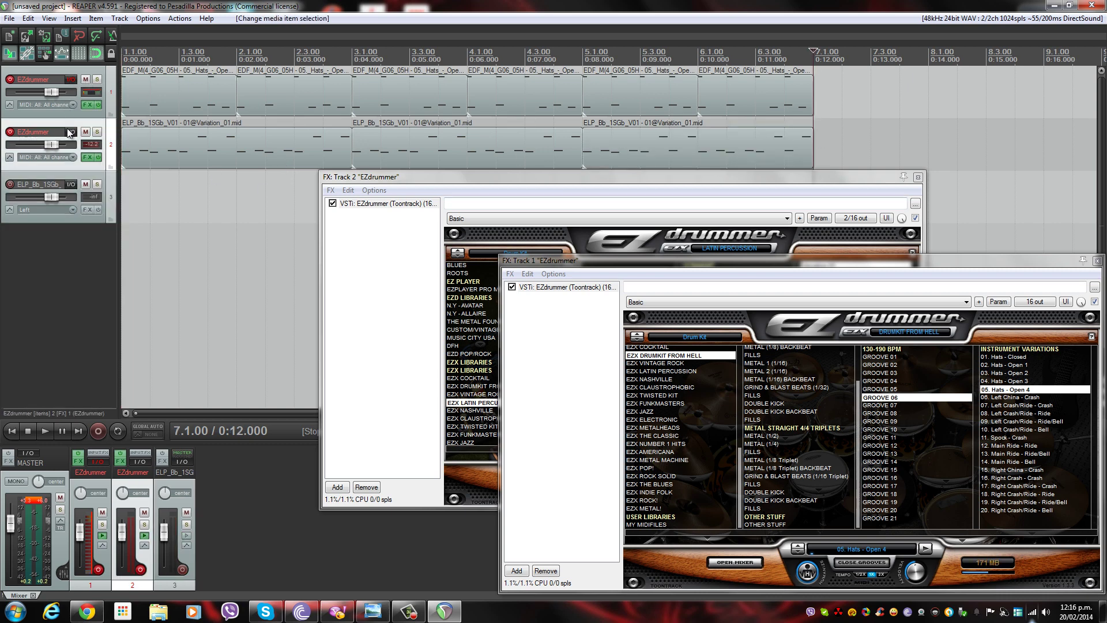
pyautogui.click(70, 80)
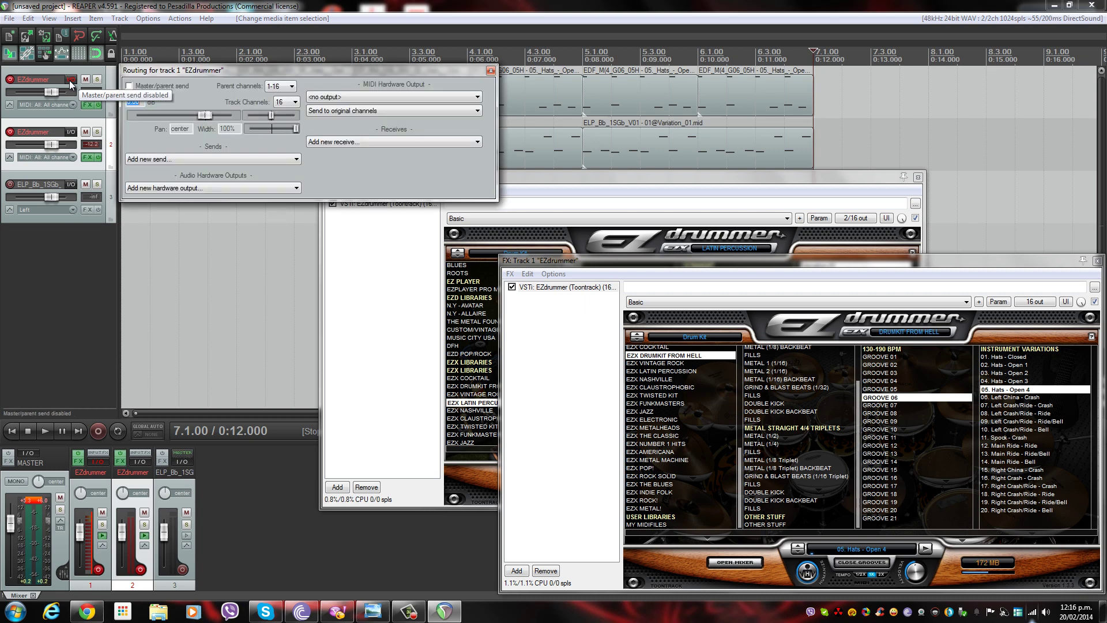
pyautogui.click(490, 71)
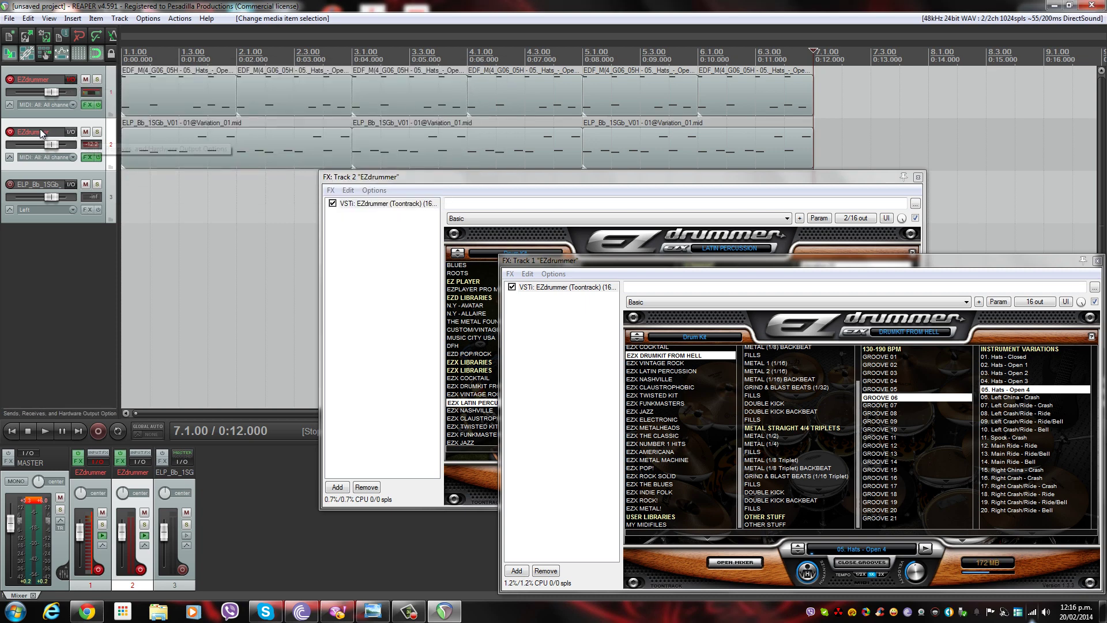
# - Disarm recording on the second EZdrummer track and play the project briefly from the start
pyautogui.click(10, 132)
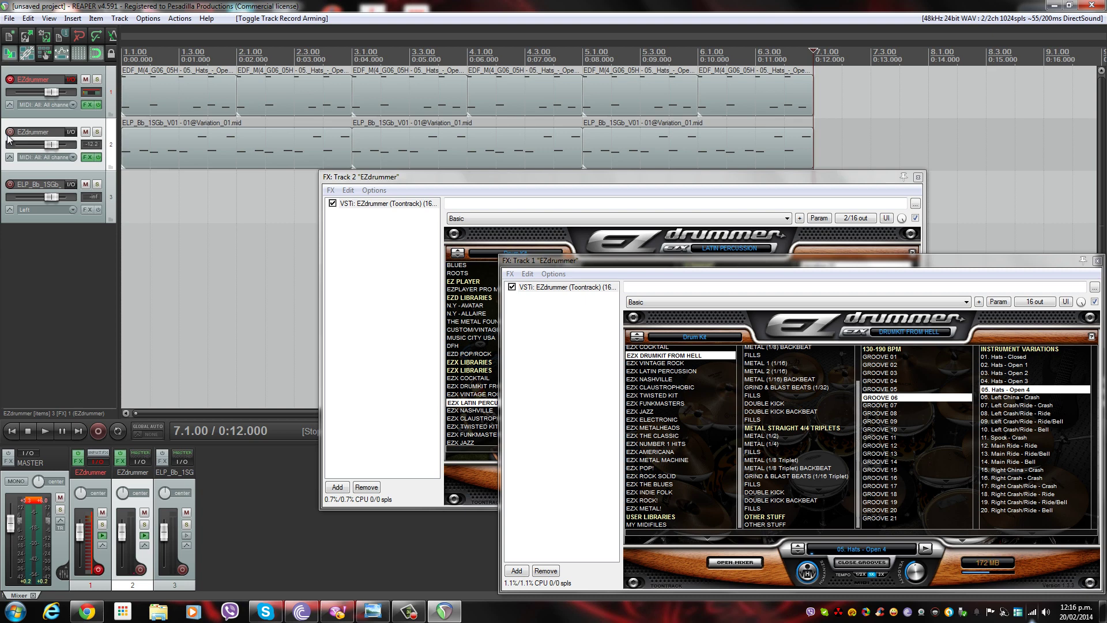
pyautogui.click(11, 431)
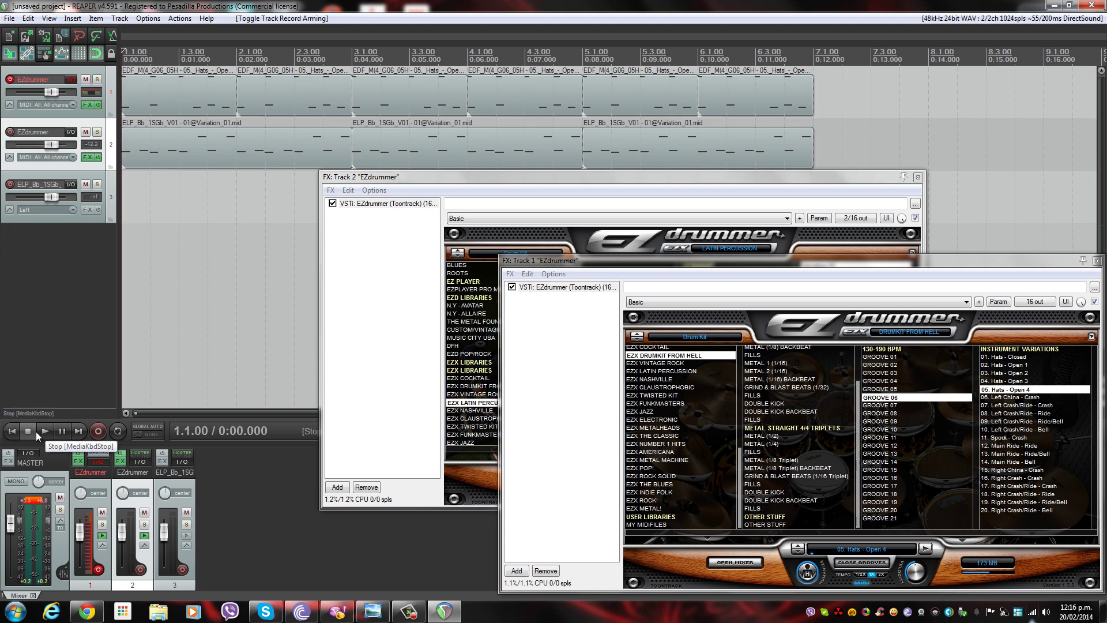
pyautogui.click(42, 431)
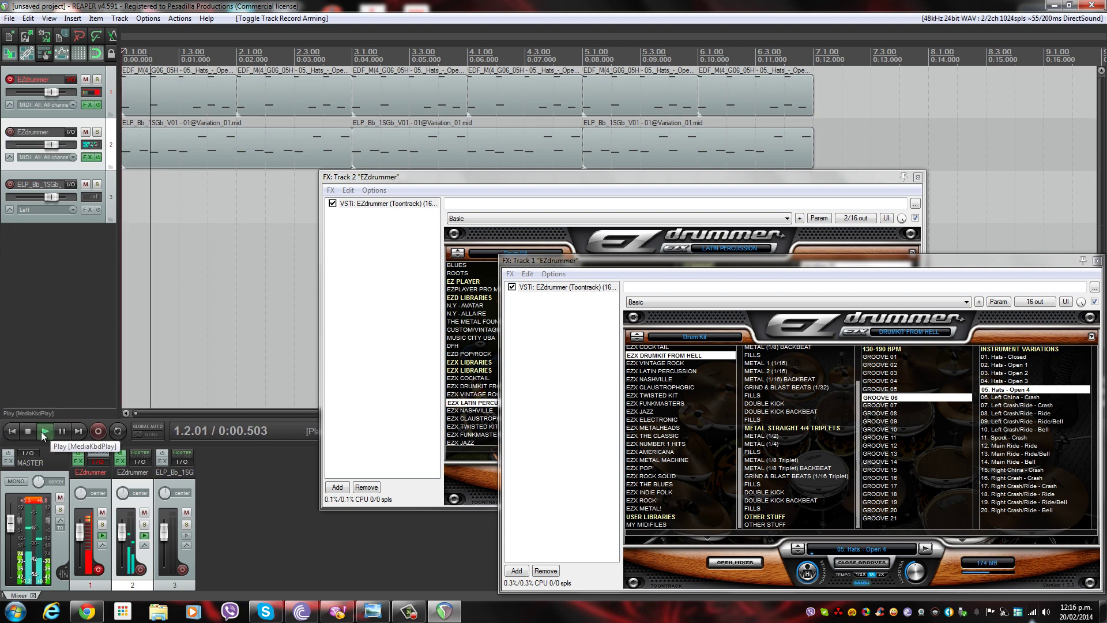
pyautogui.click(33, 431)
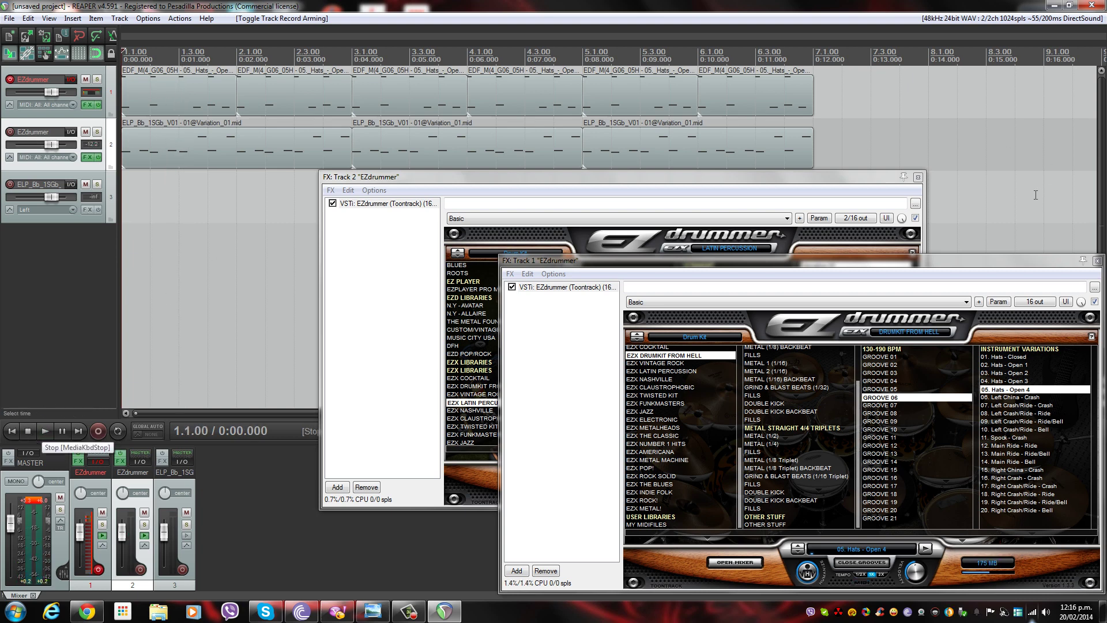
# - Close the second EZdrummer's FX window and play the combined beat briefly from the start
pyautogui.click(136, 103)
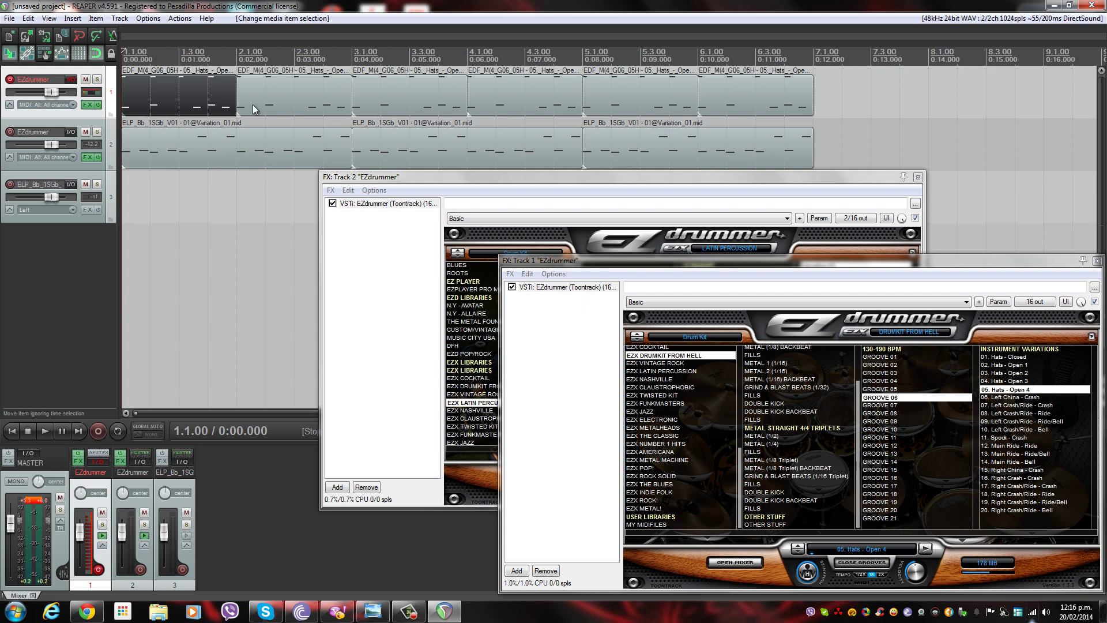
pyautogui.click(918, 178)
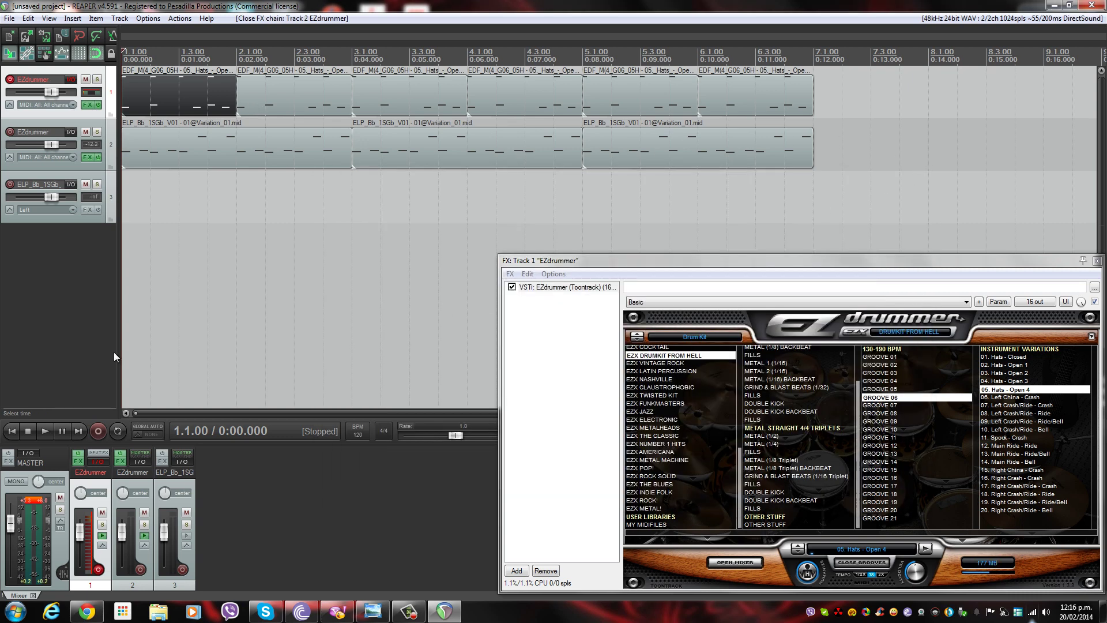
pyautogui.click(39, 430)
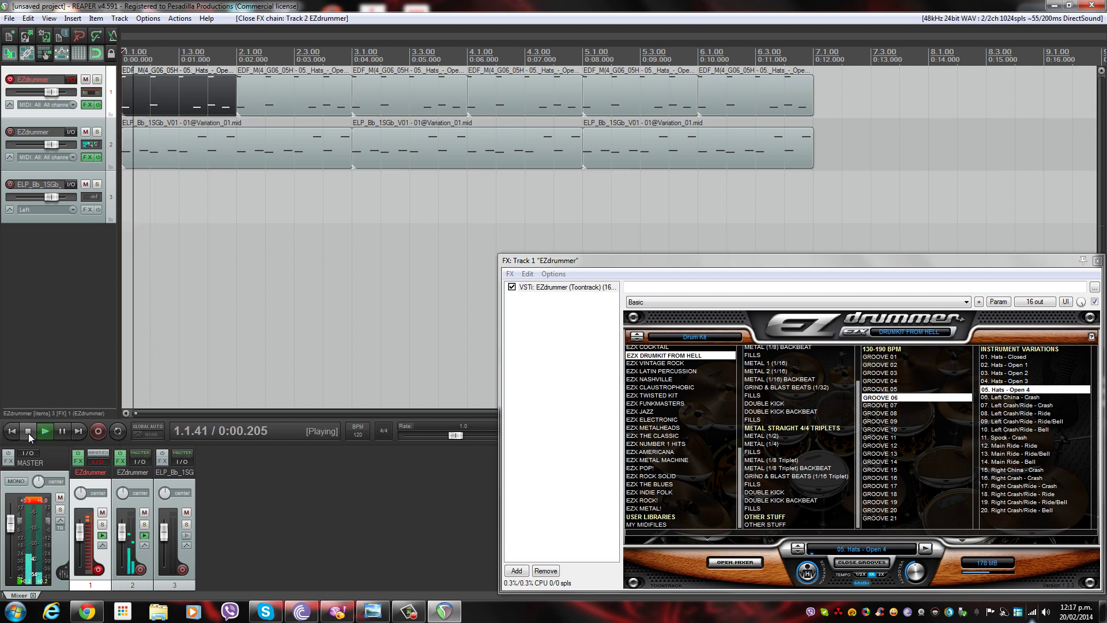
pyautogui.click(29, 434)
pyautogui.click(298, 106)
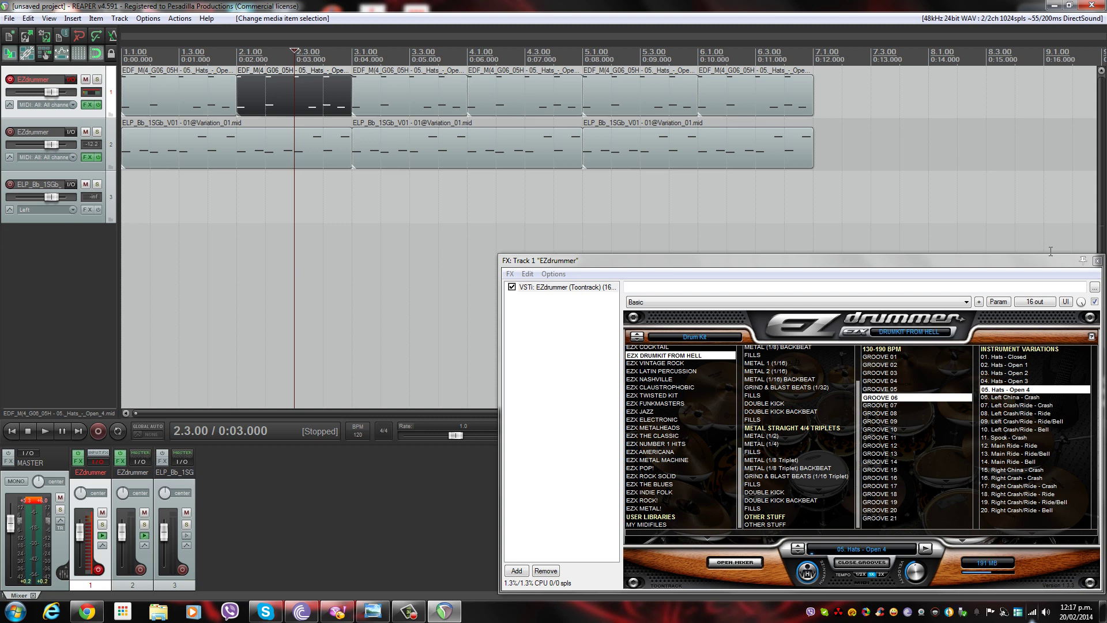
pyautogui.click(401, 615)
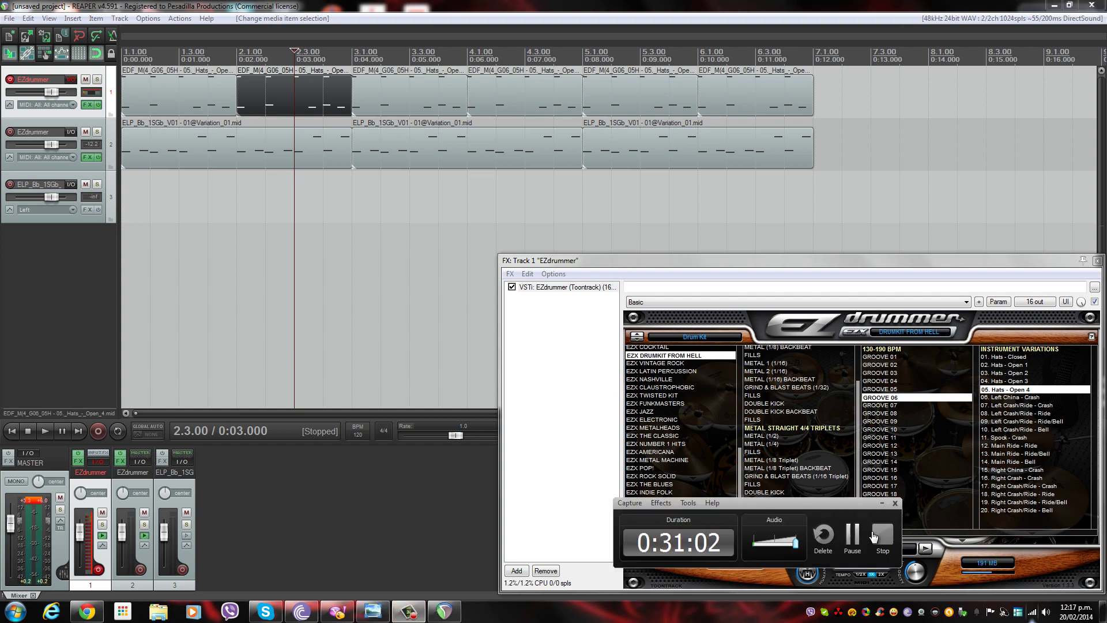